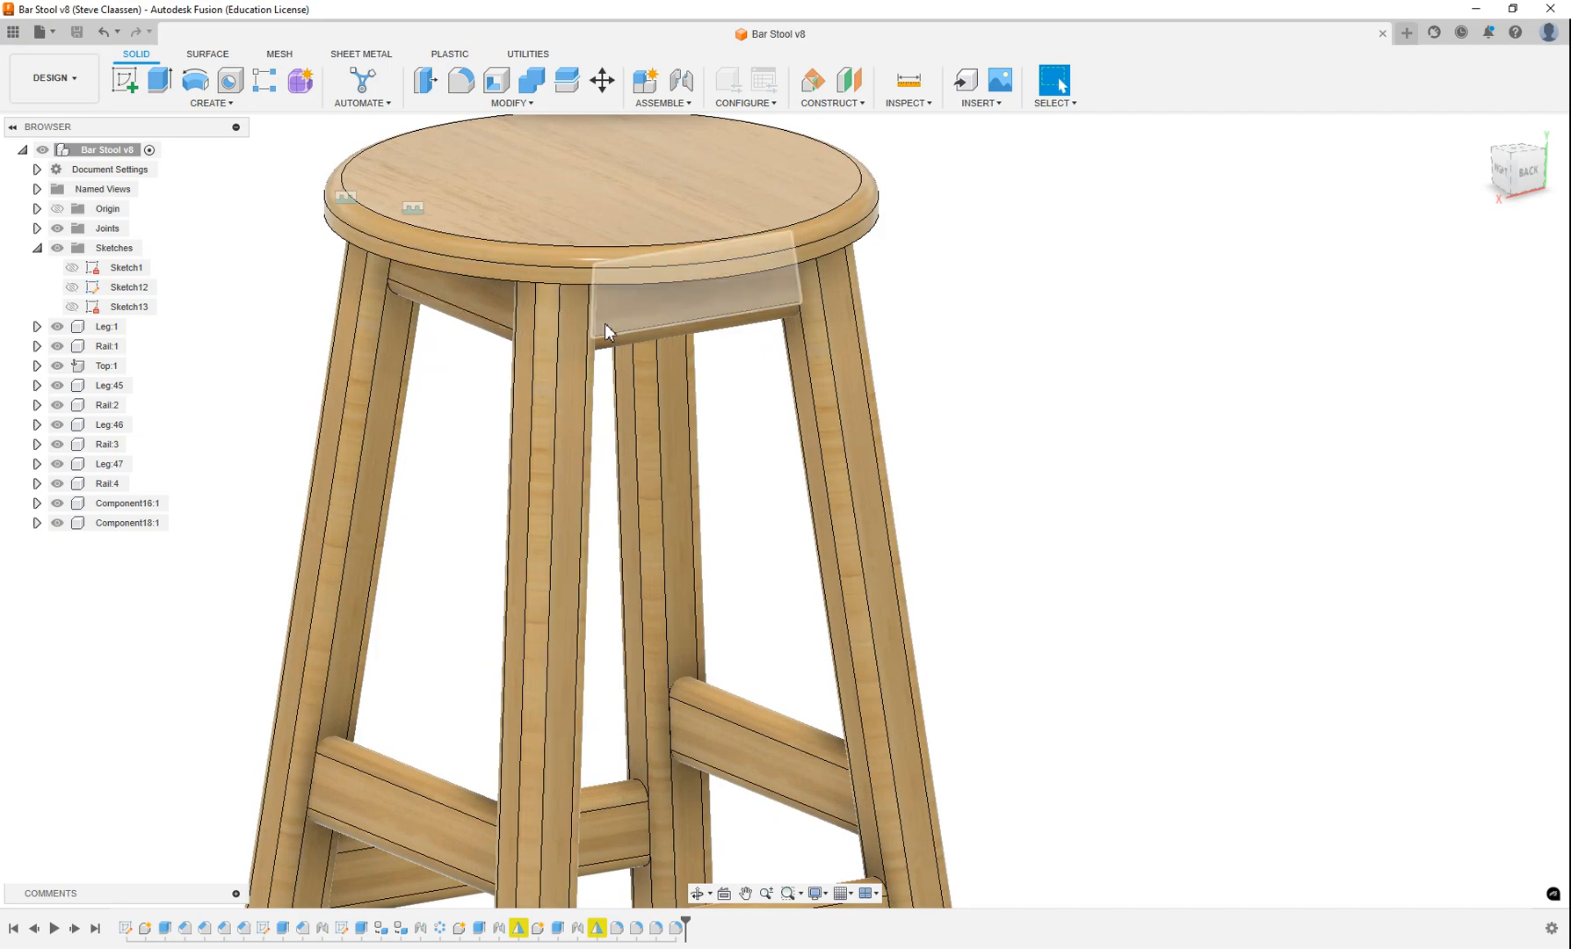
pyautogui.scroll(-3, 512, 431)
pyautogui.keyDown('shift'); pyautogui.moveTo(512, 432); pyautogui.dragTo(631, 360, button='middle'); pyautogui.keyUp('shift')
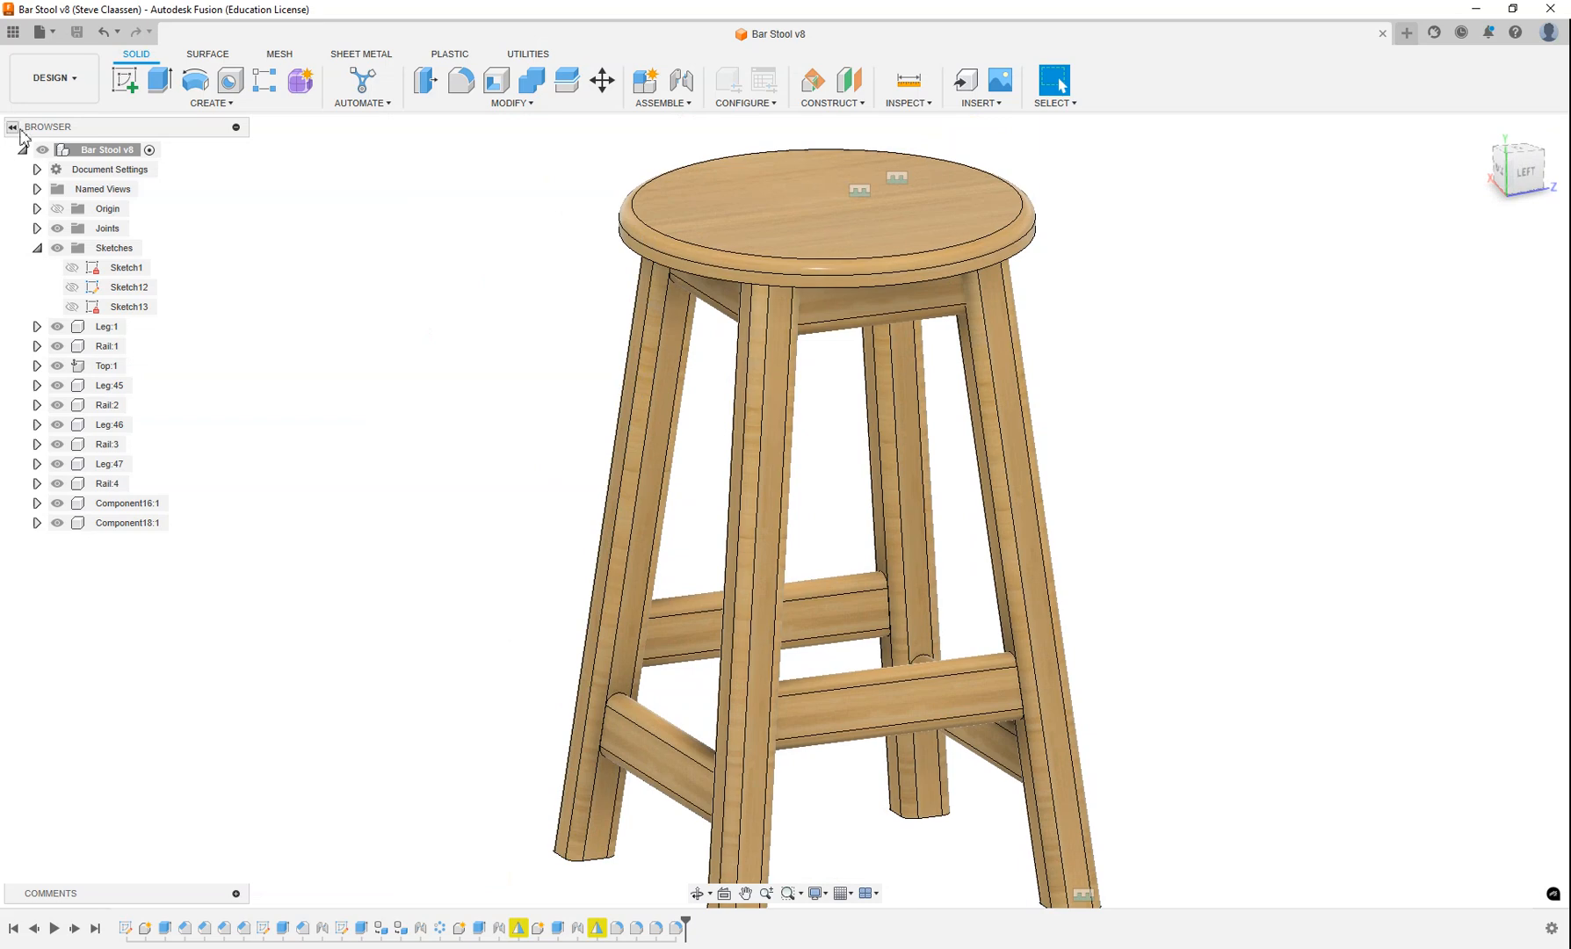
pyautogui.click(12, 35)
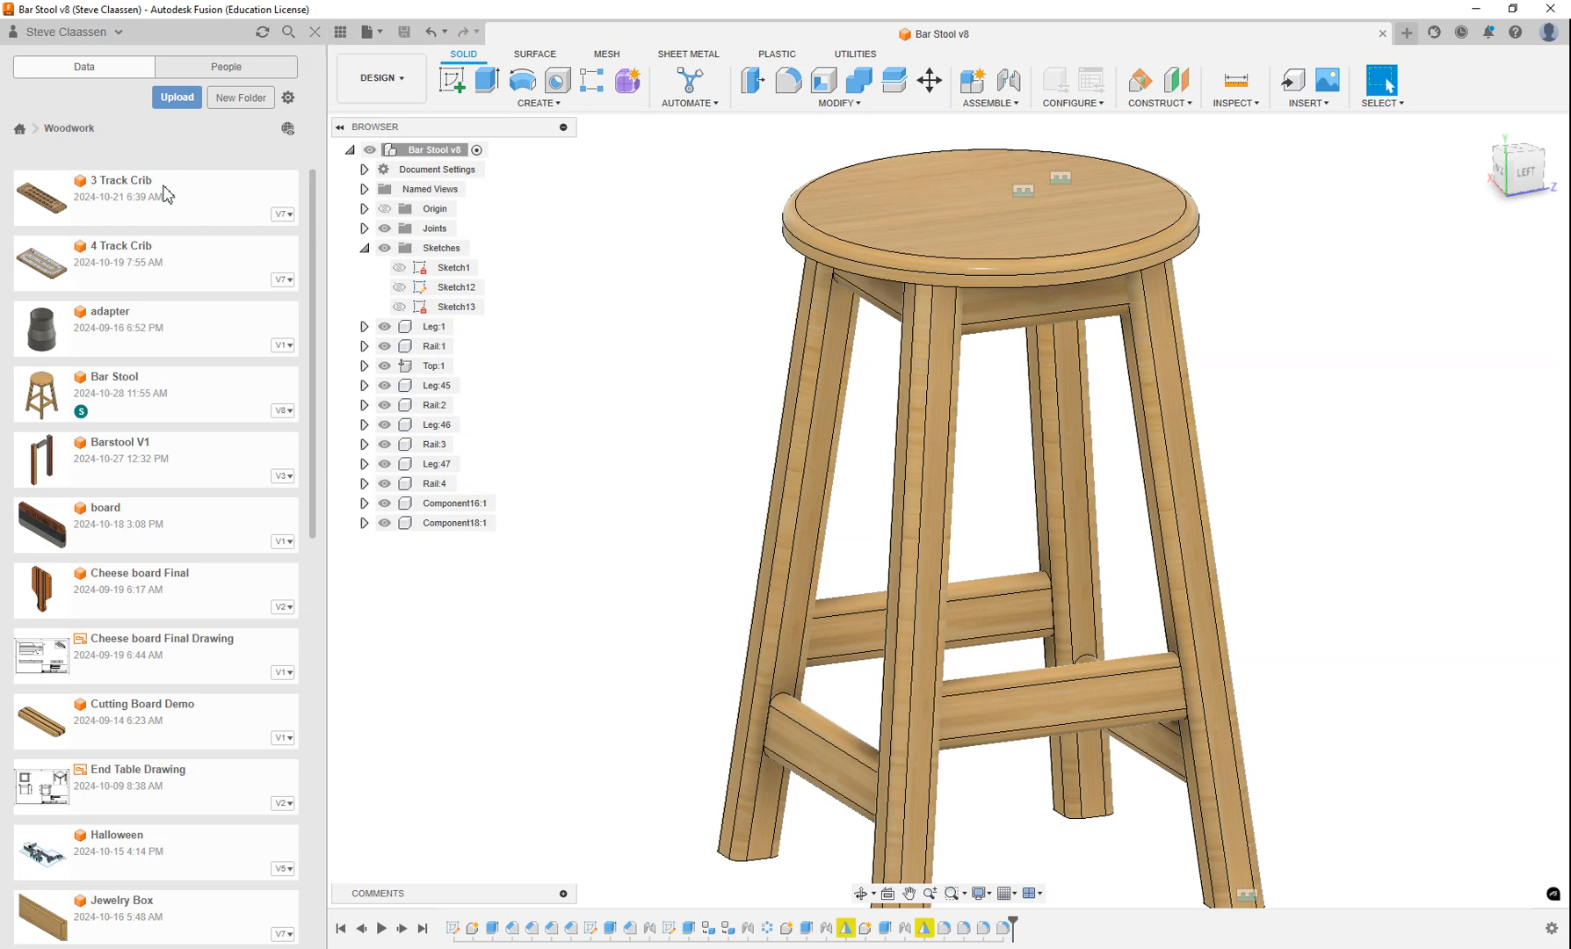
pyautogui.click(178, 98)
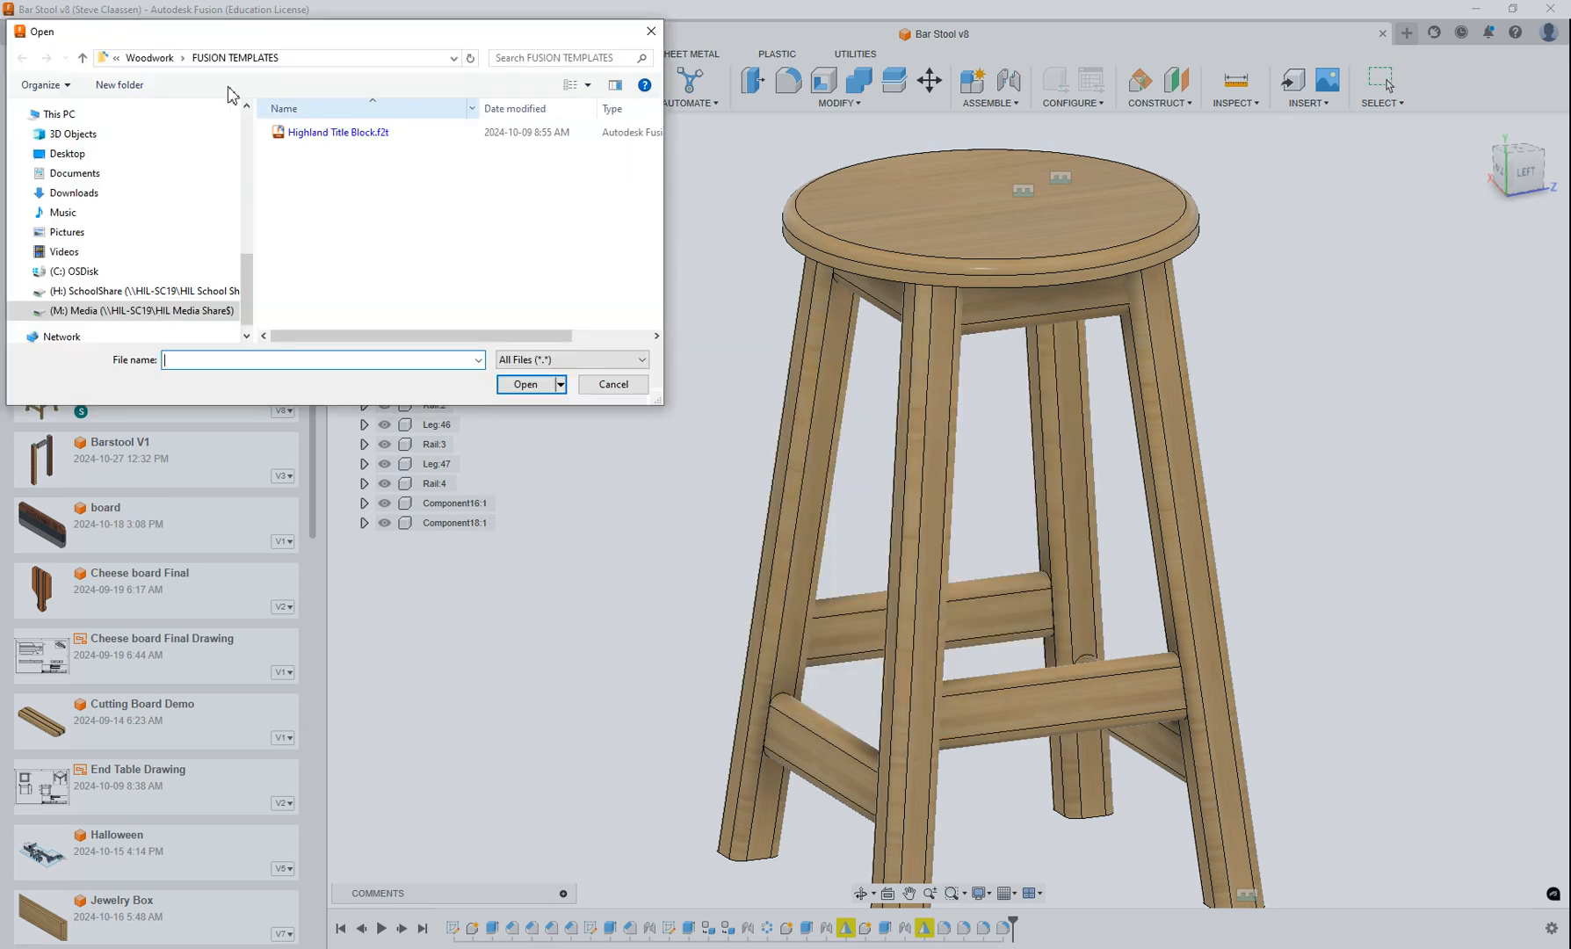
pyautogui.click(74, 176)
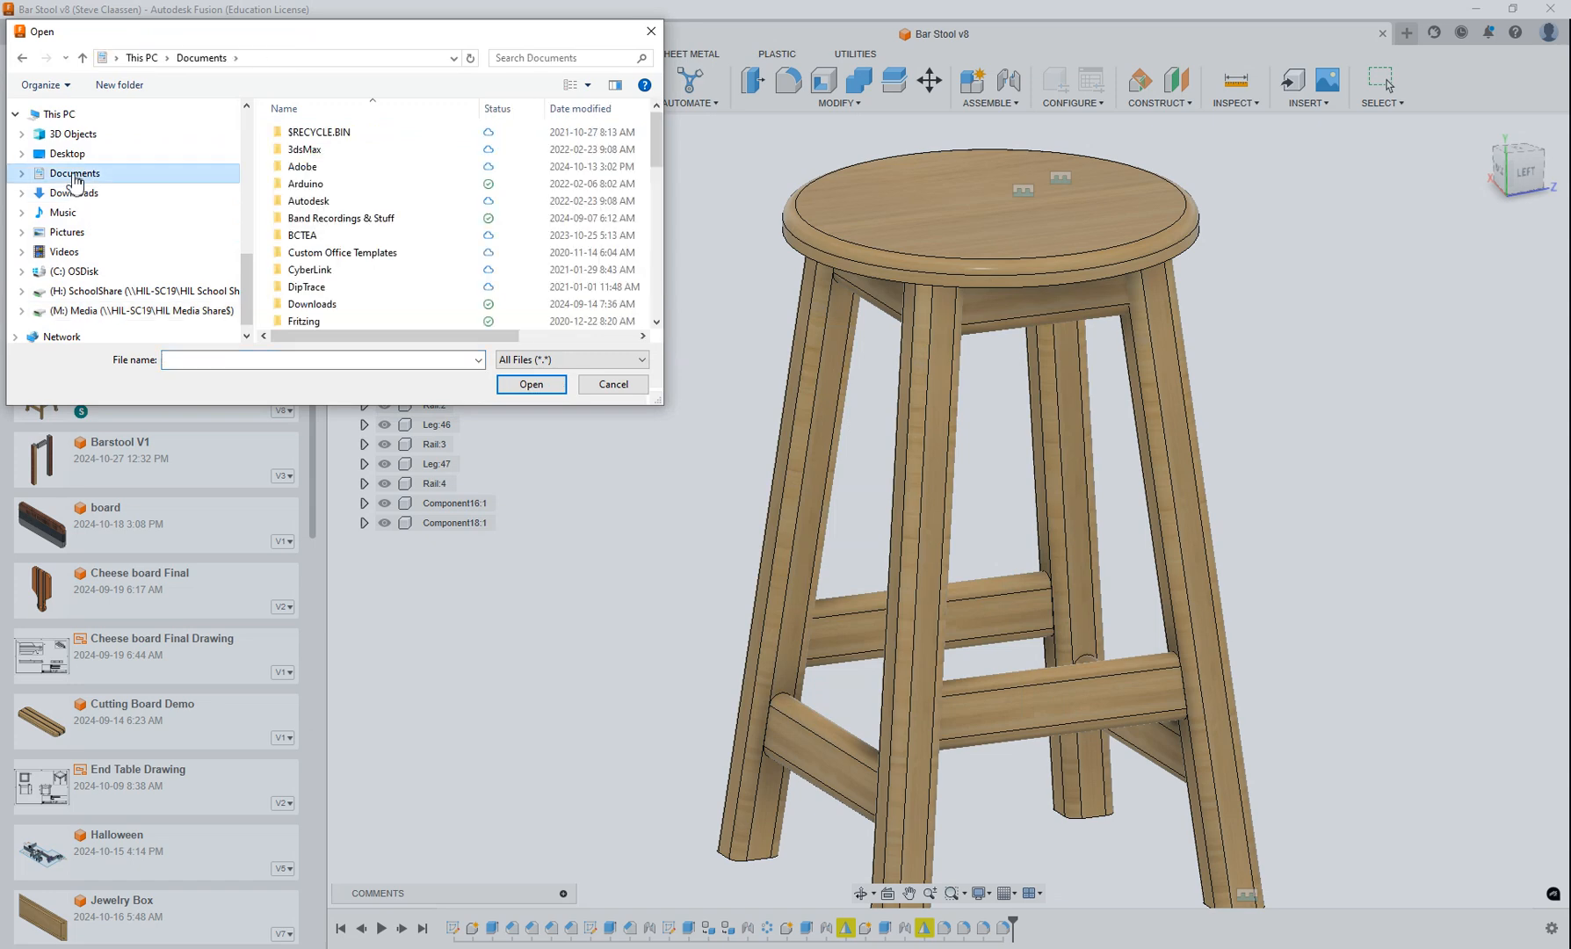
pyautogui.click(72, 314)
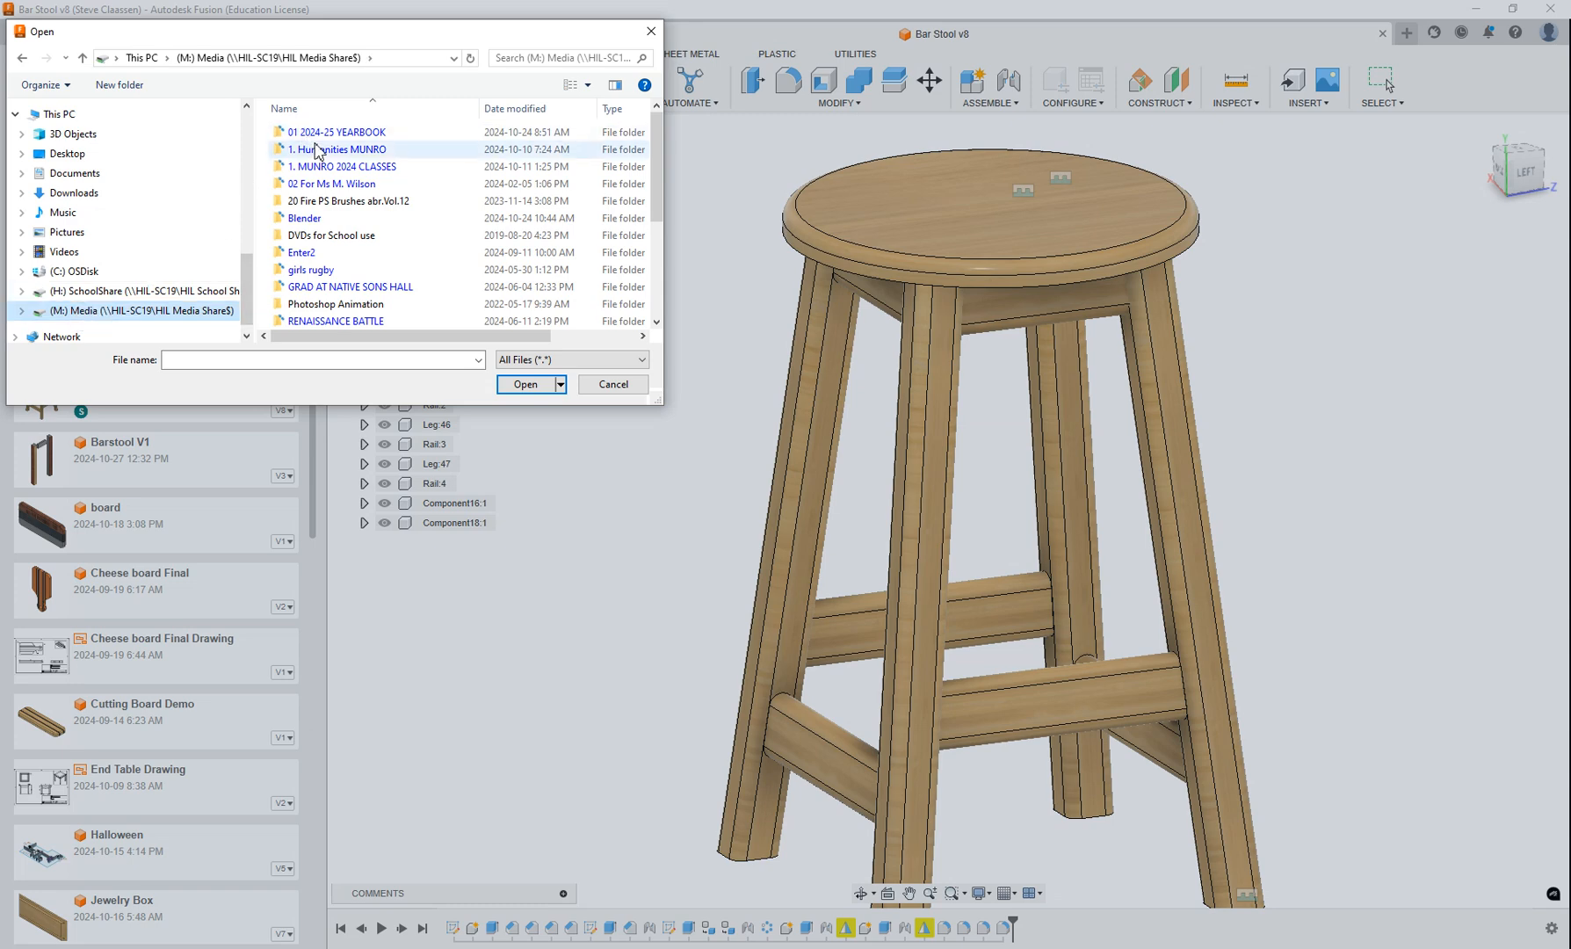
pyautogui.scroll(-3, 316, 151)
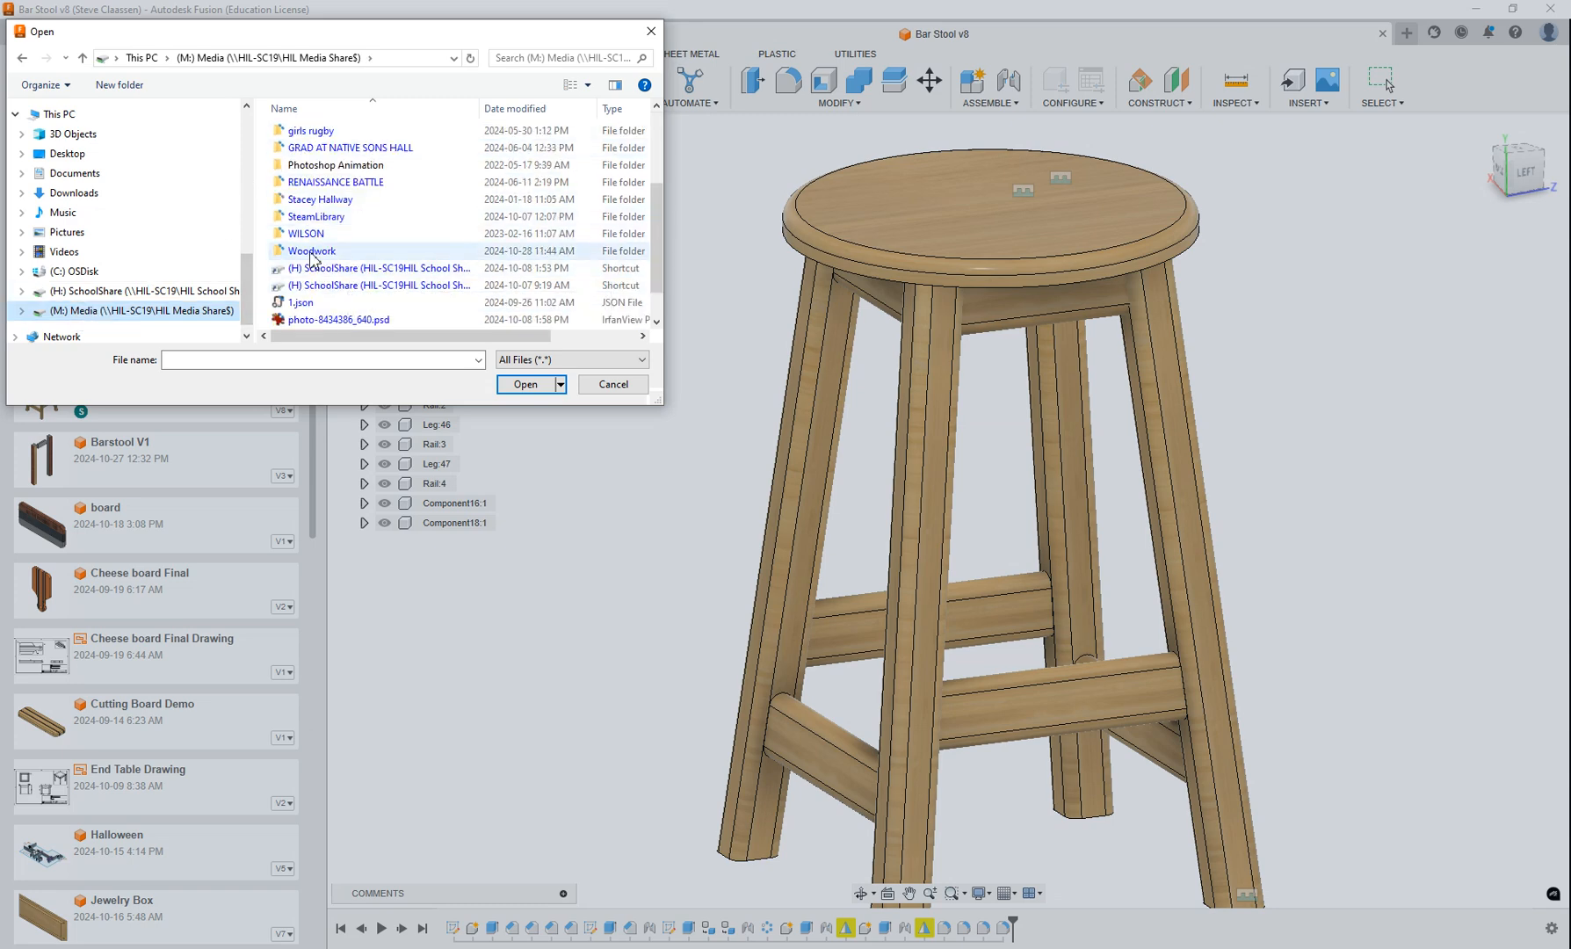
pyautogui.doubleClick(312, 253)
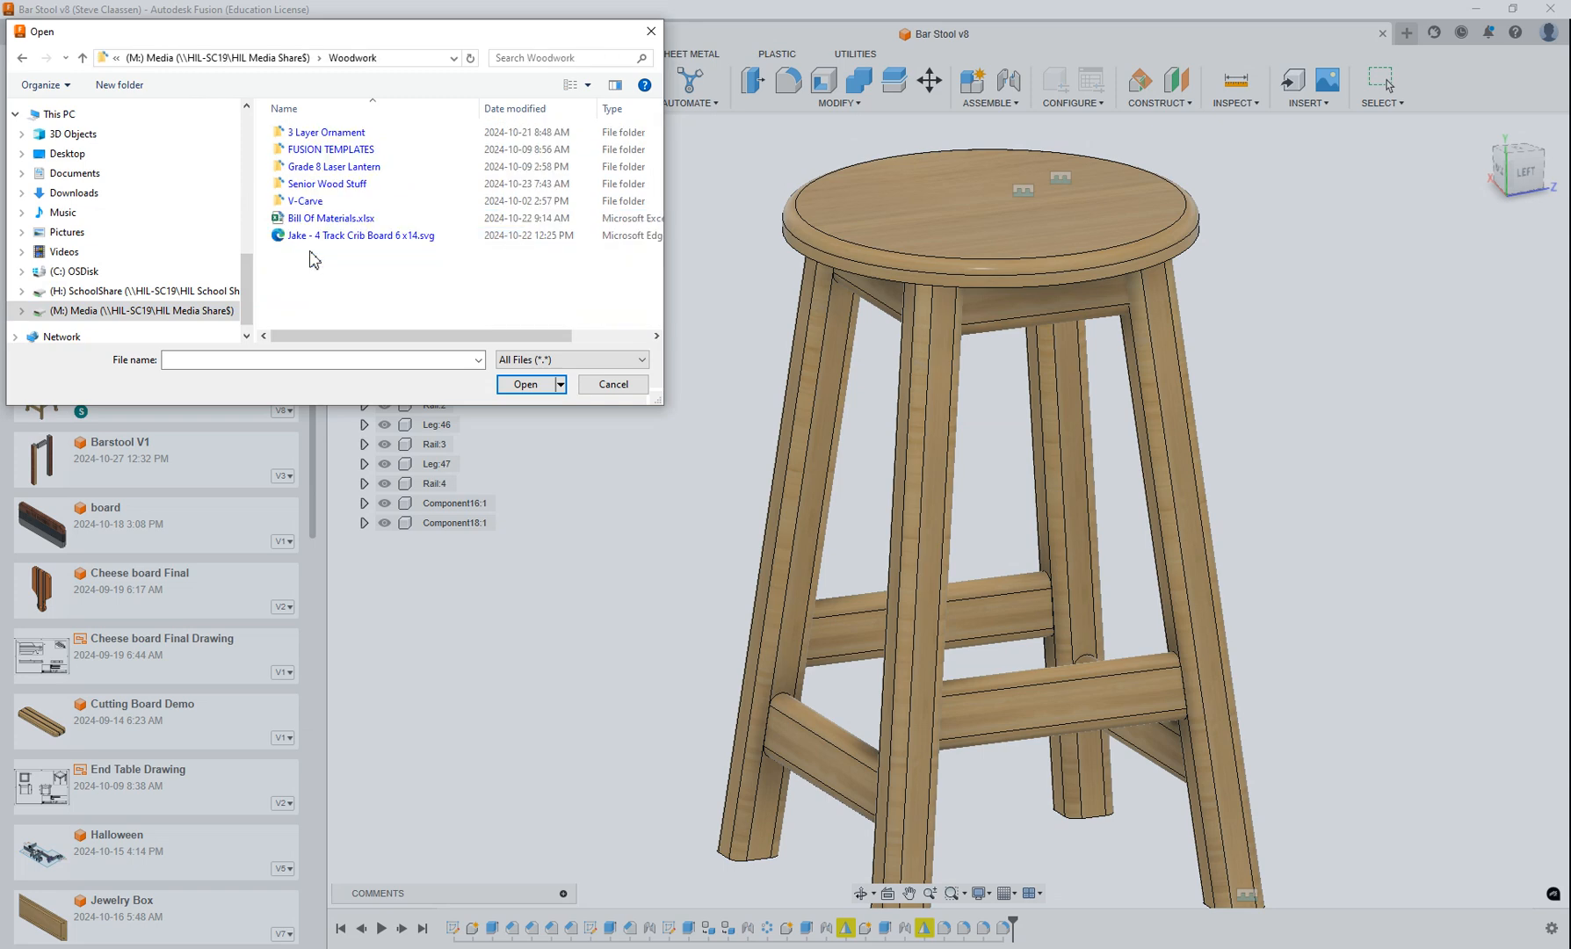
pyautogui.doubleClick(306, 151)
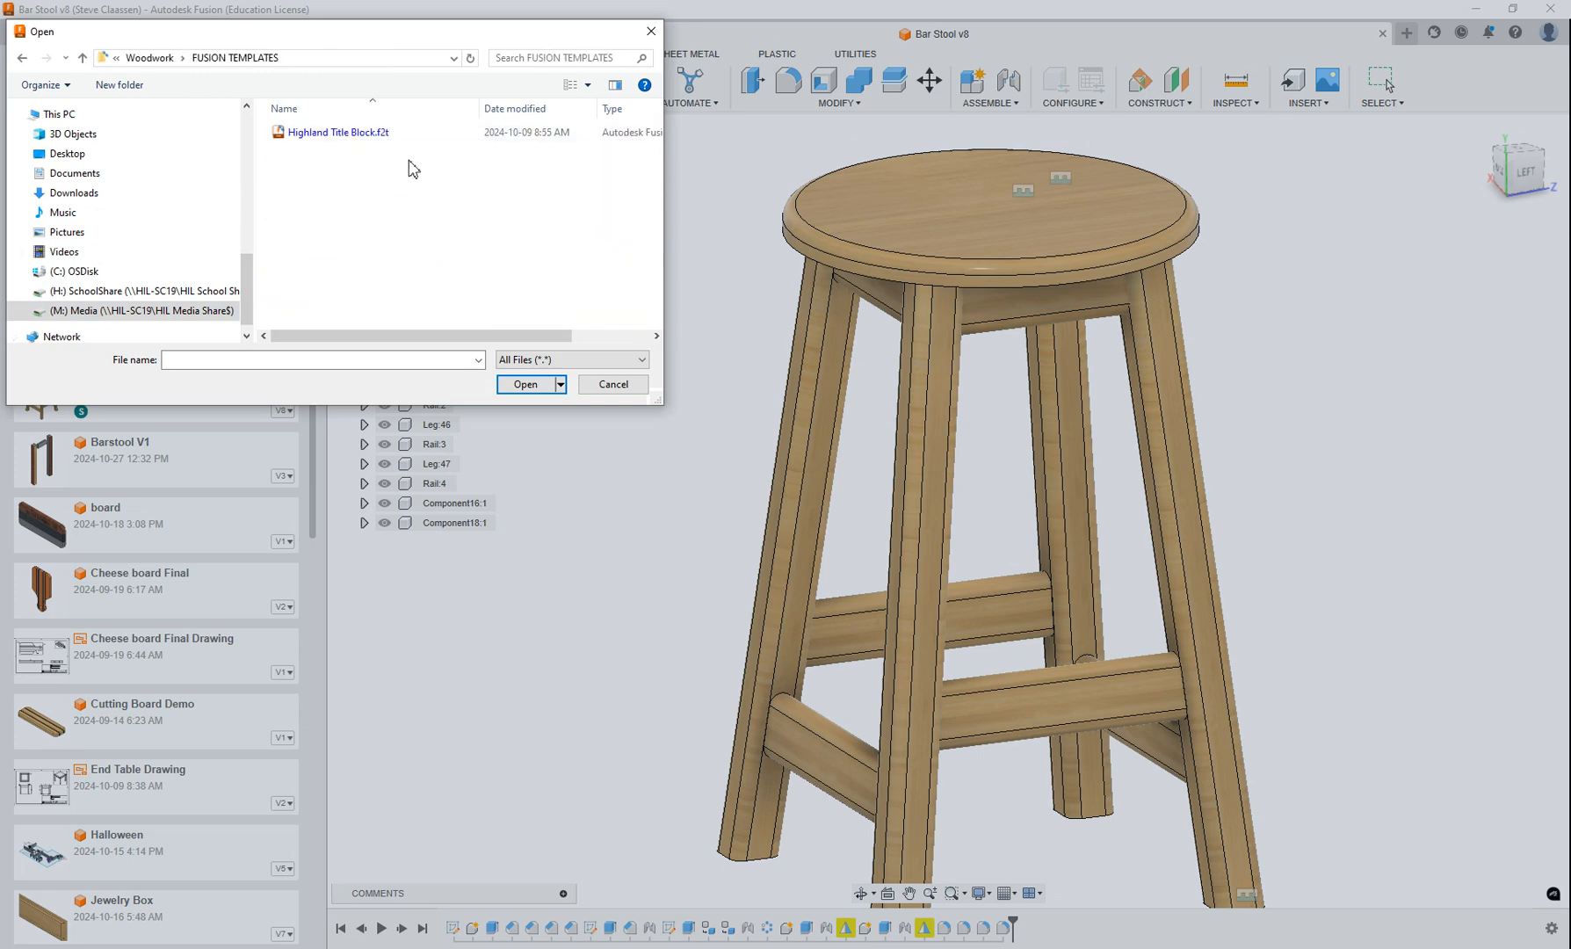
pyautogui.click(333, 136)
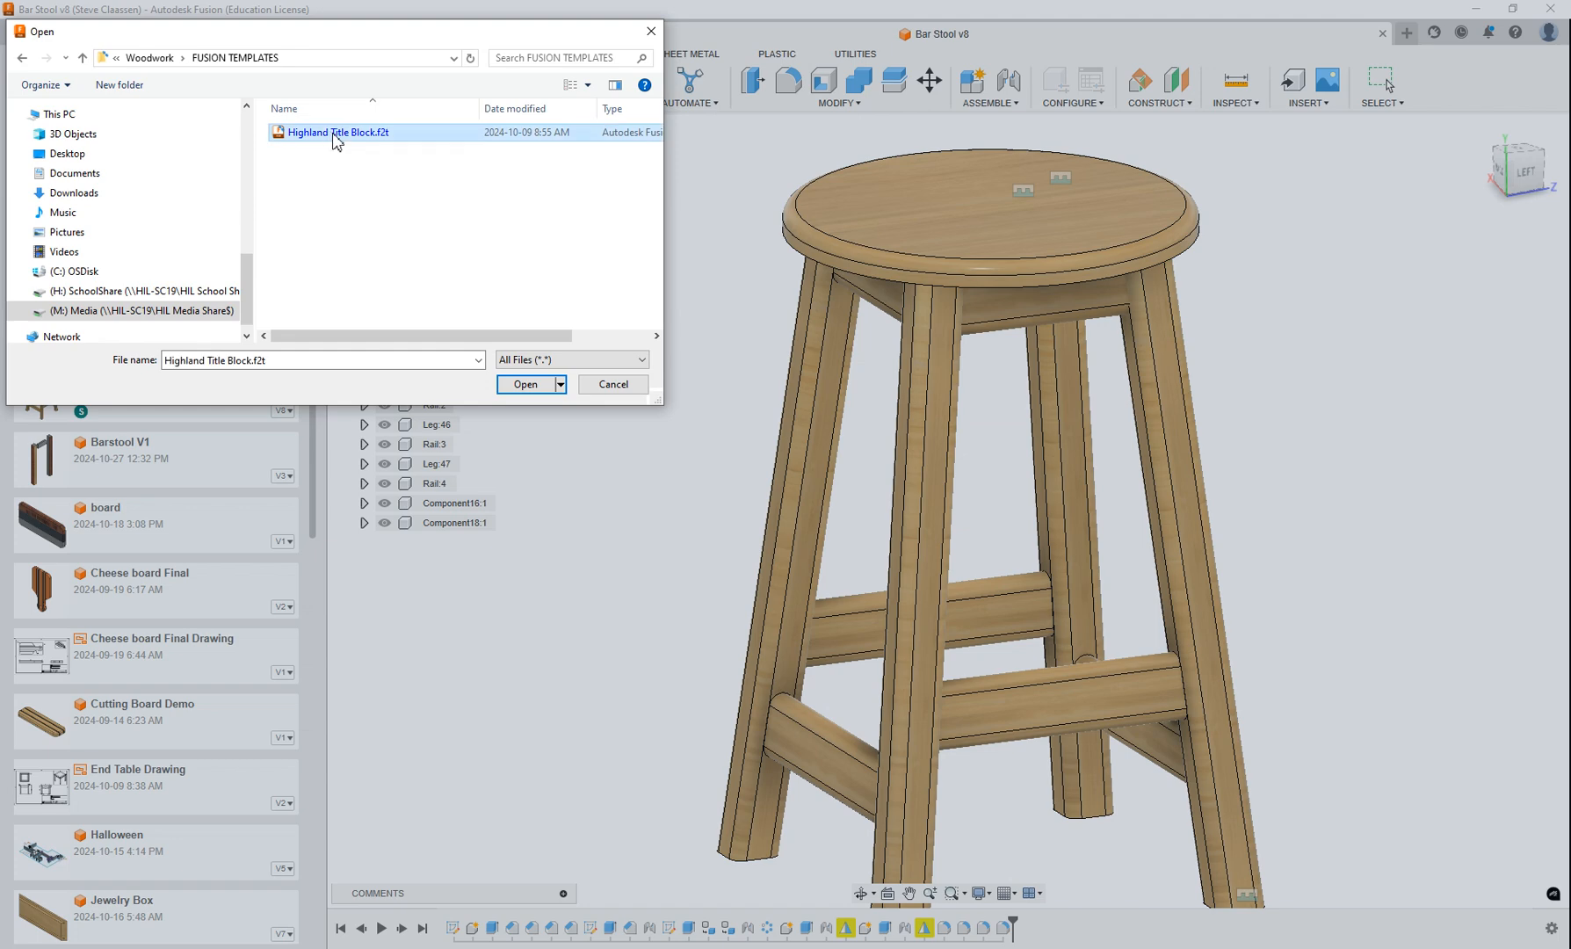
pyautogui.click(525, 384)
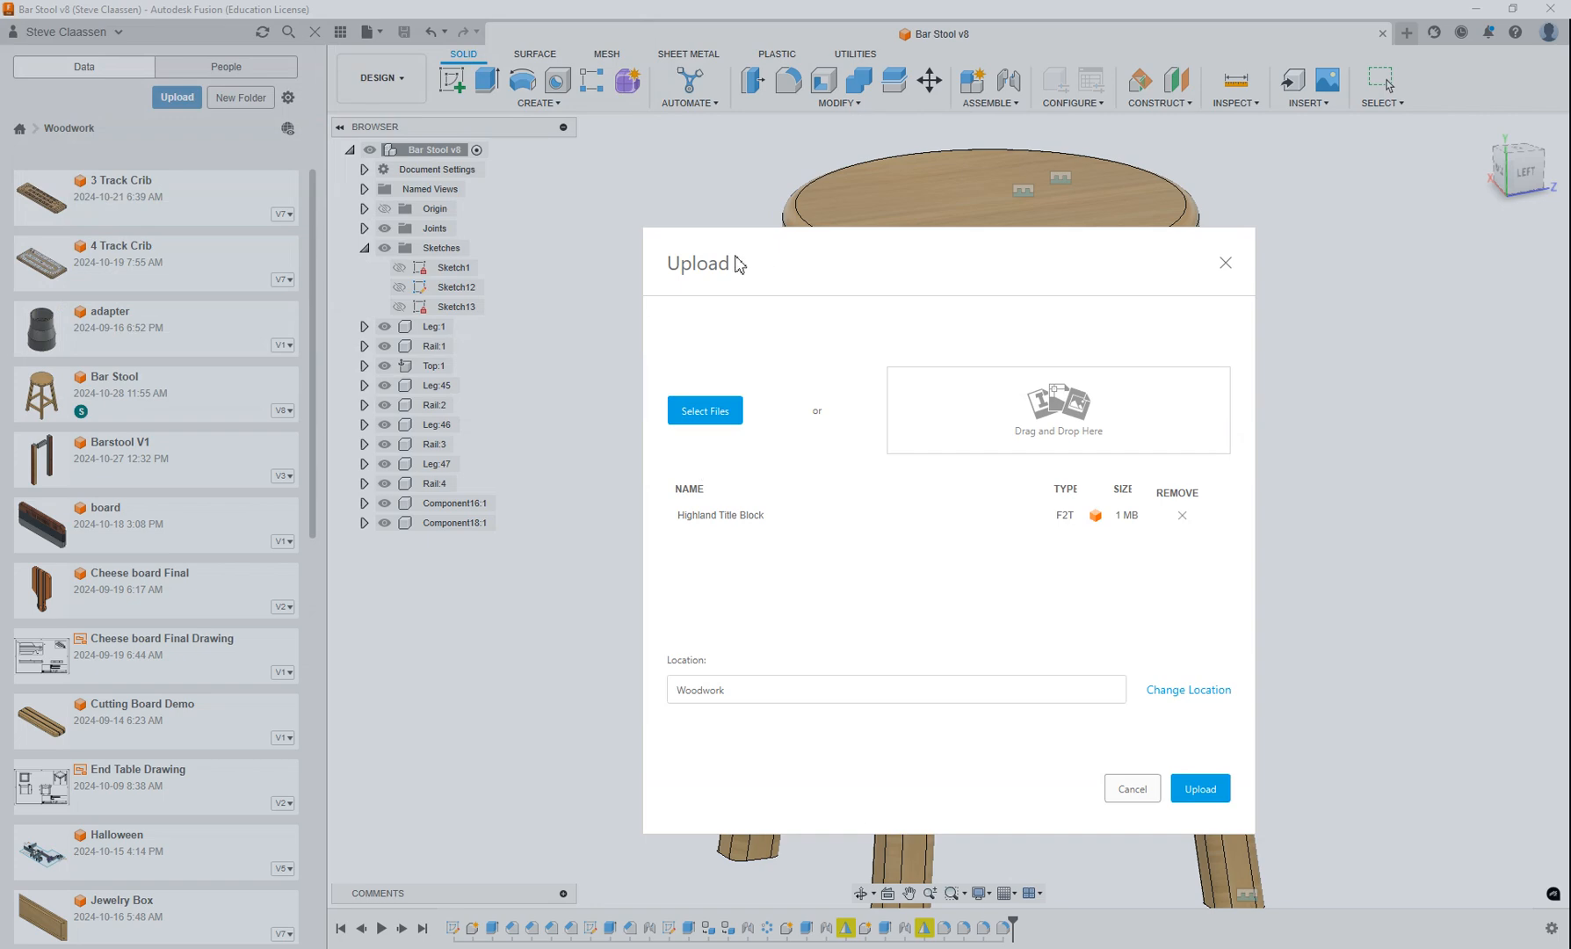
pyautogui.moveTo(736, 264); pyautogui.dragTo(540, 144)
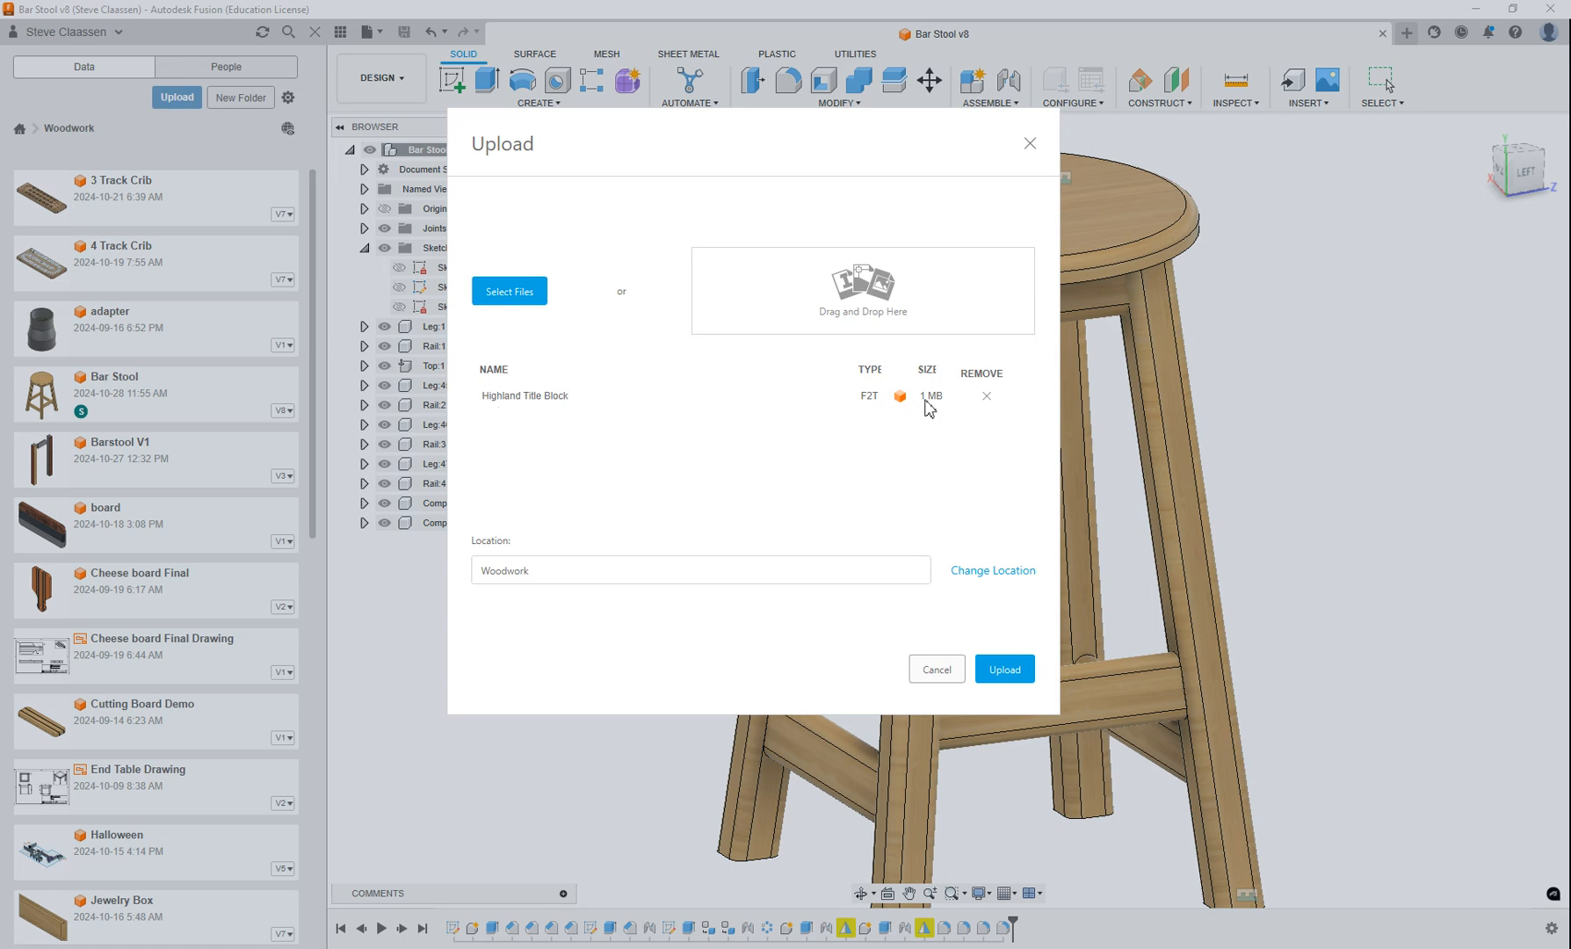
pyautogui.click(942, 671)
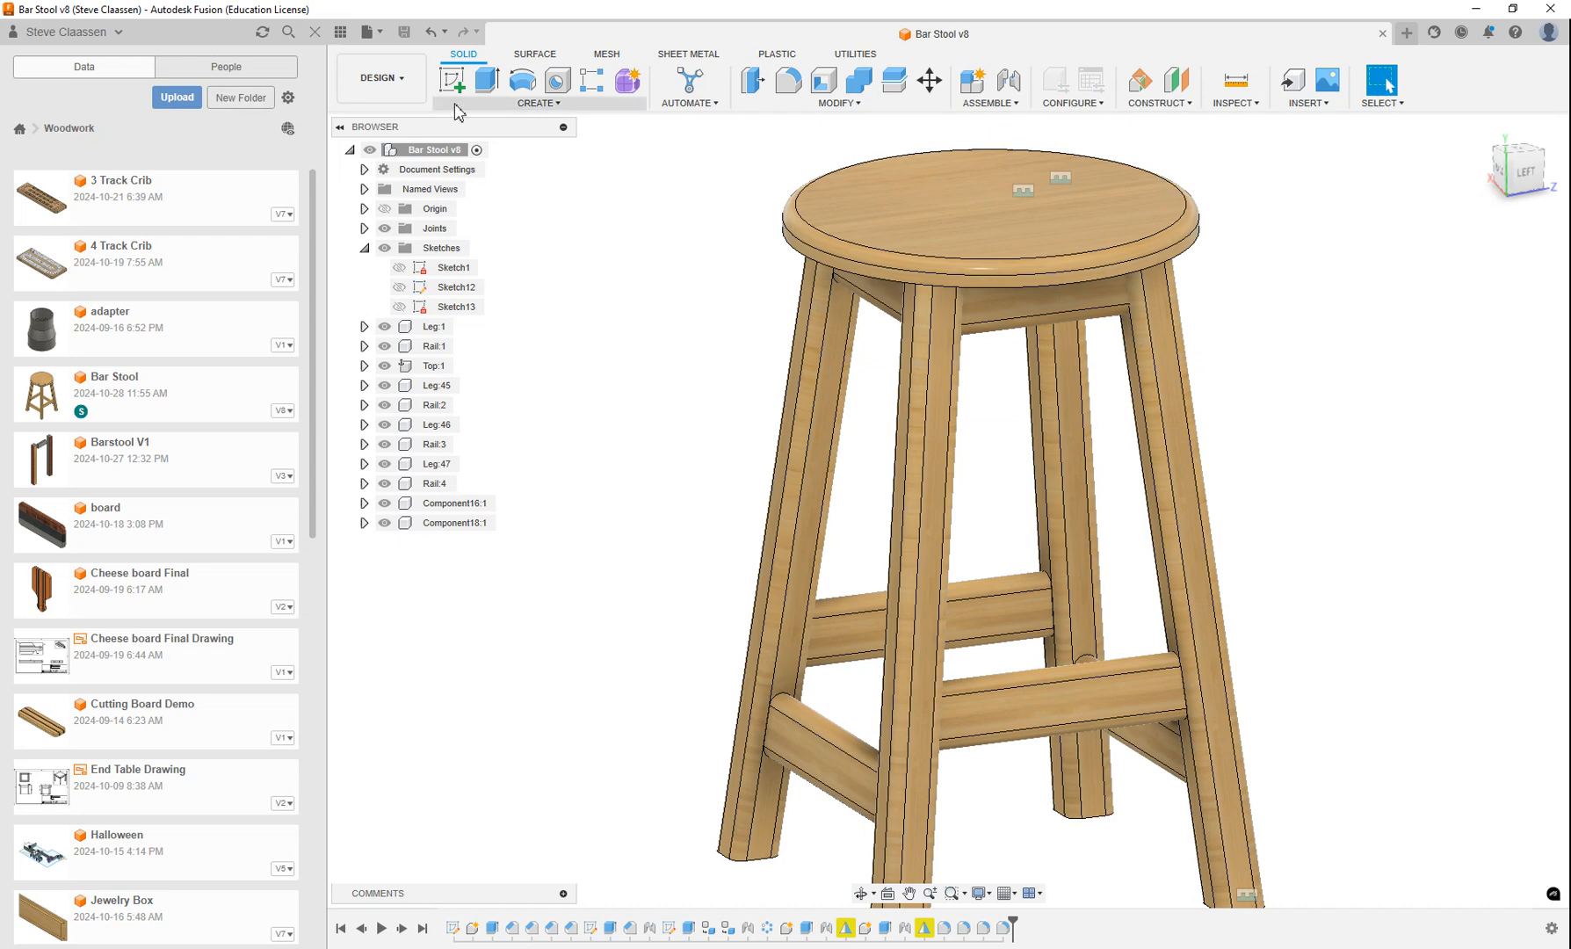
# Create a new drawing of the full bar stool assembly from the design, using the Highland Title Block template.
pyautogui.click(409, 86)
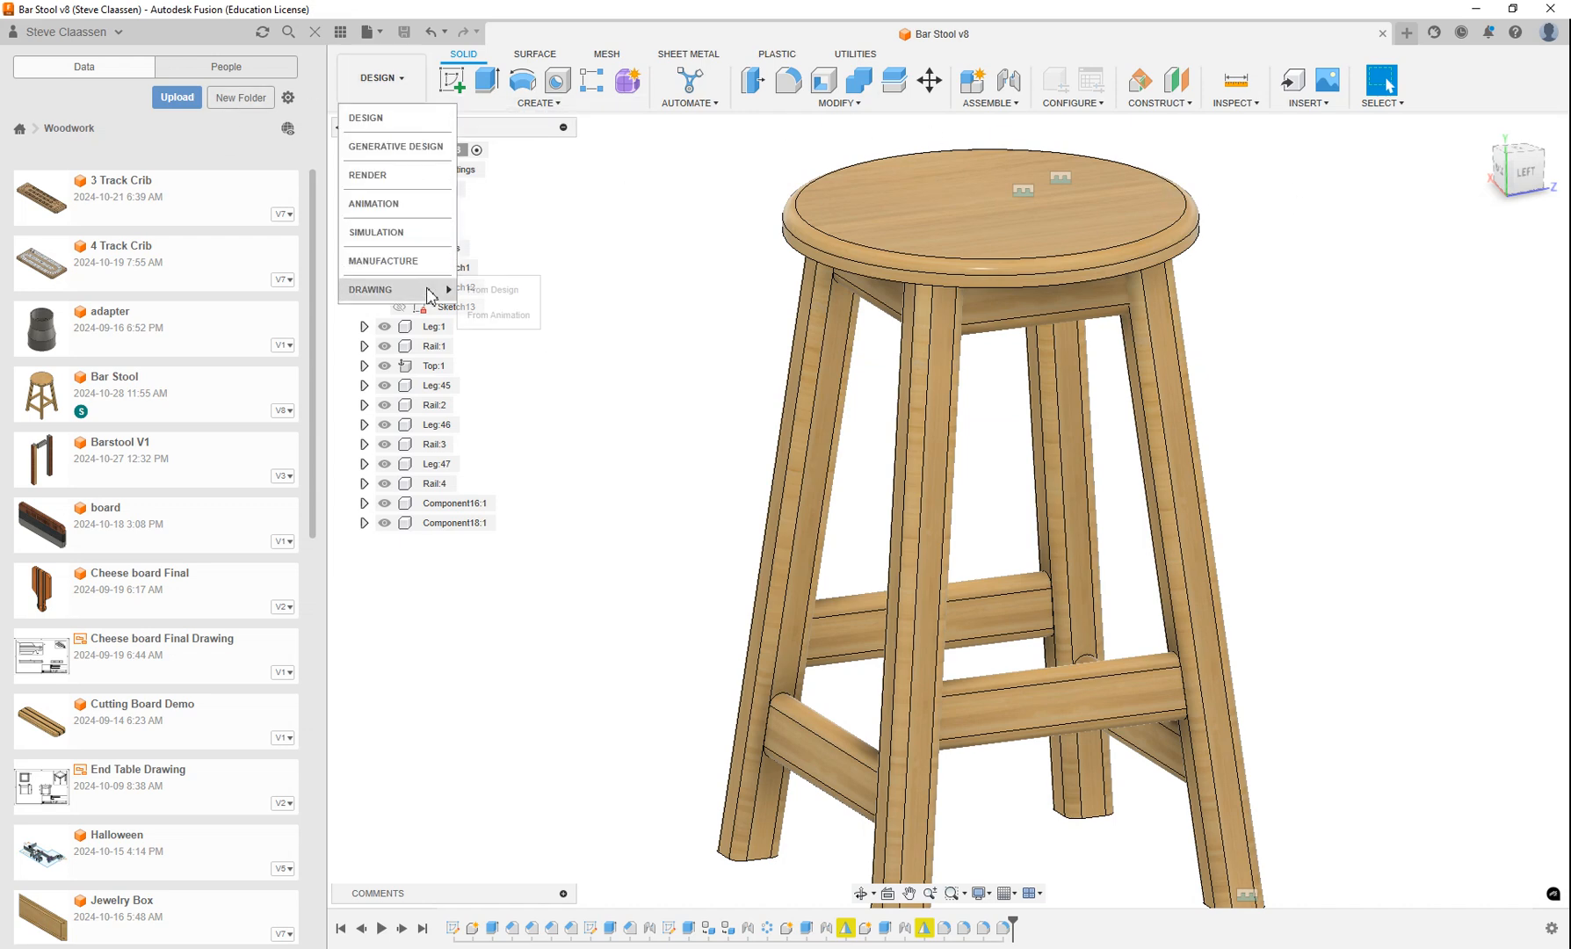
pyautogui.moveTo(428, 293)
pyautogui.click(479, 293)
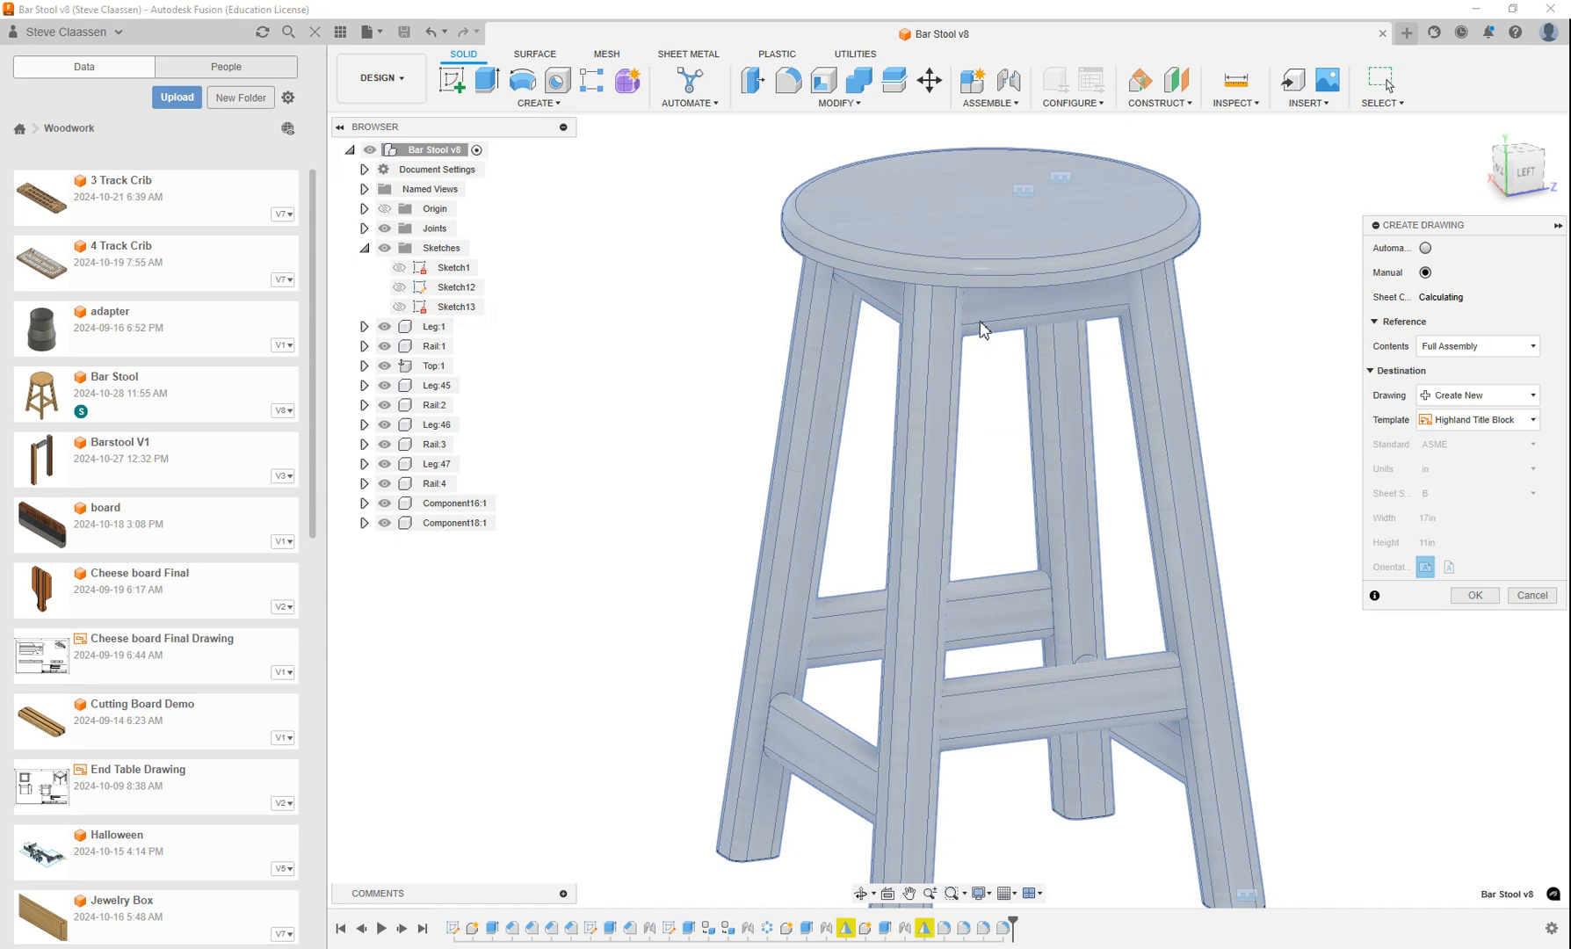
pyautogui.click(1533, 420)
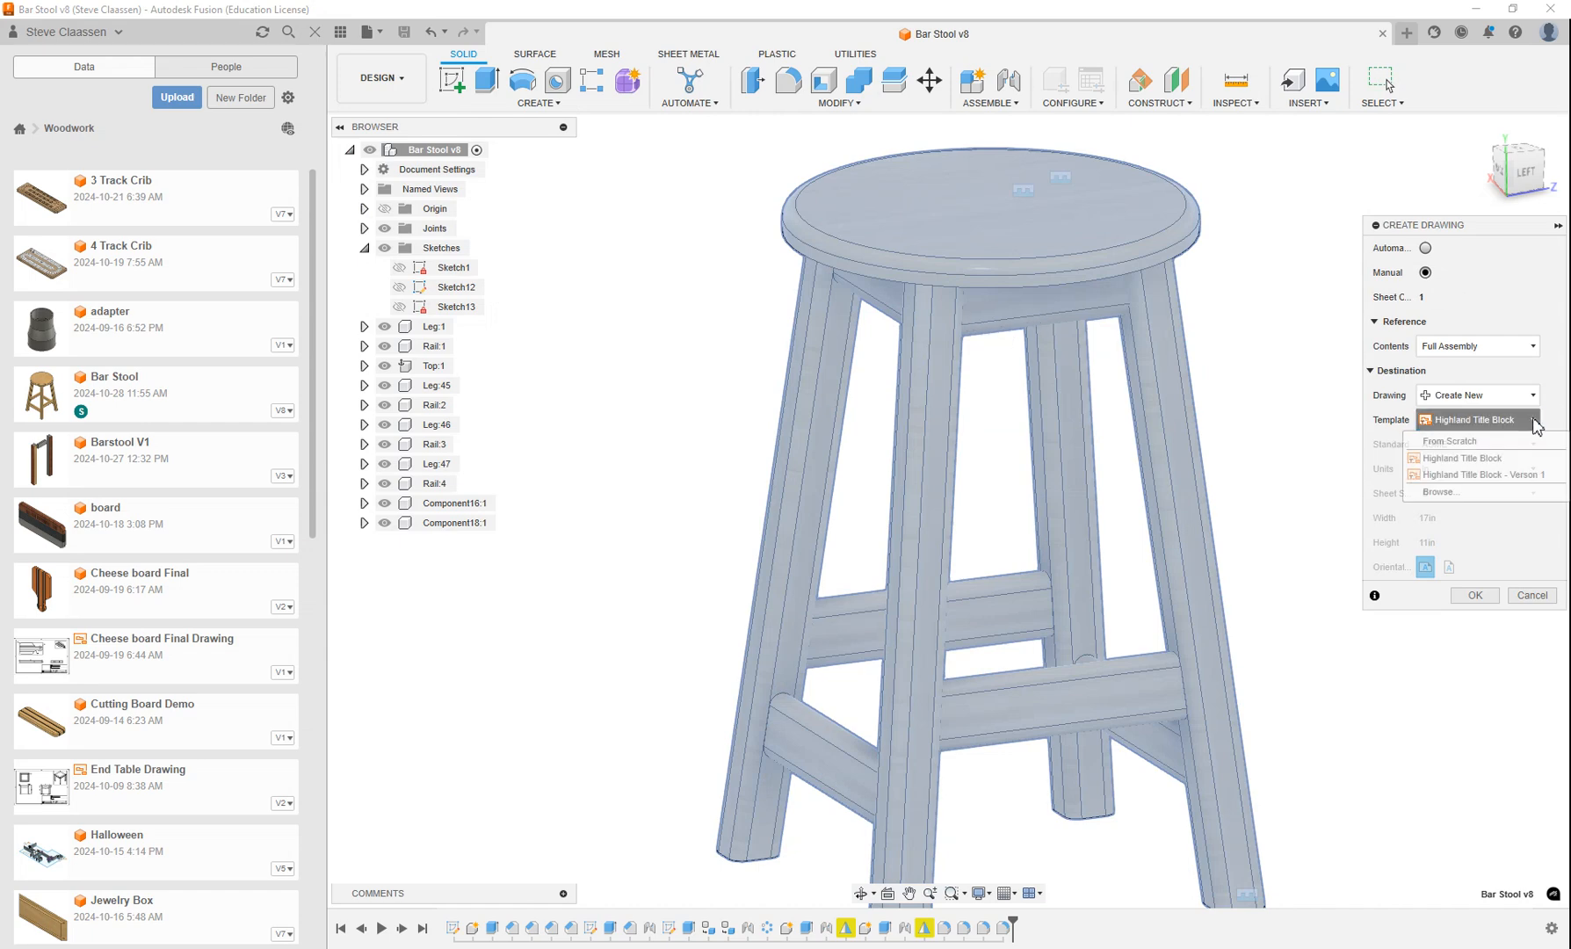
pyautogui.click(1450, 457)
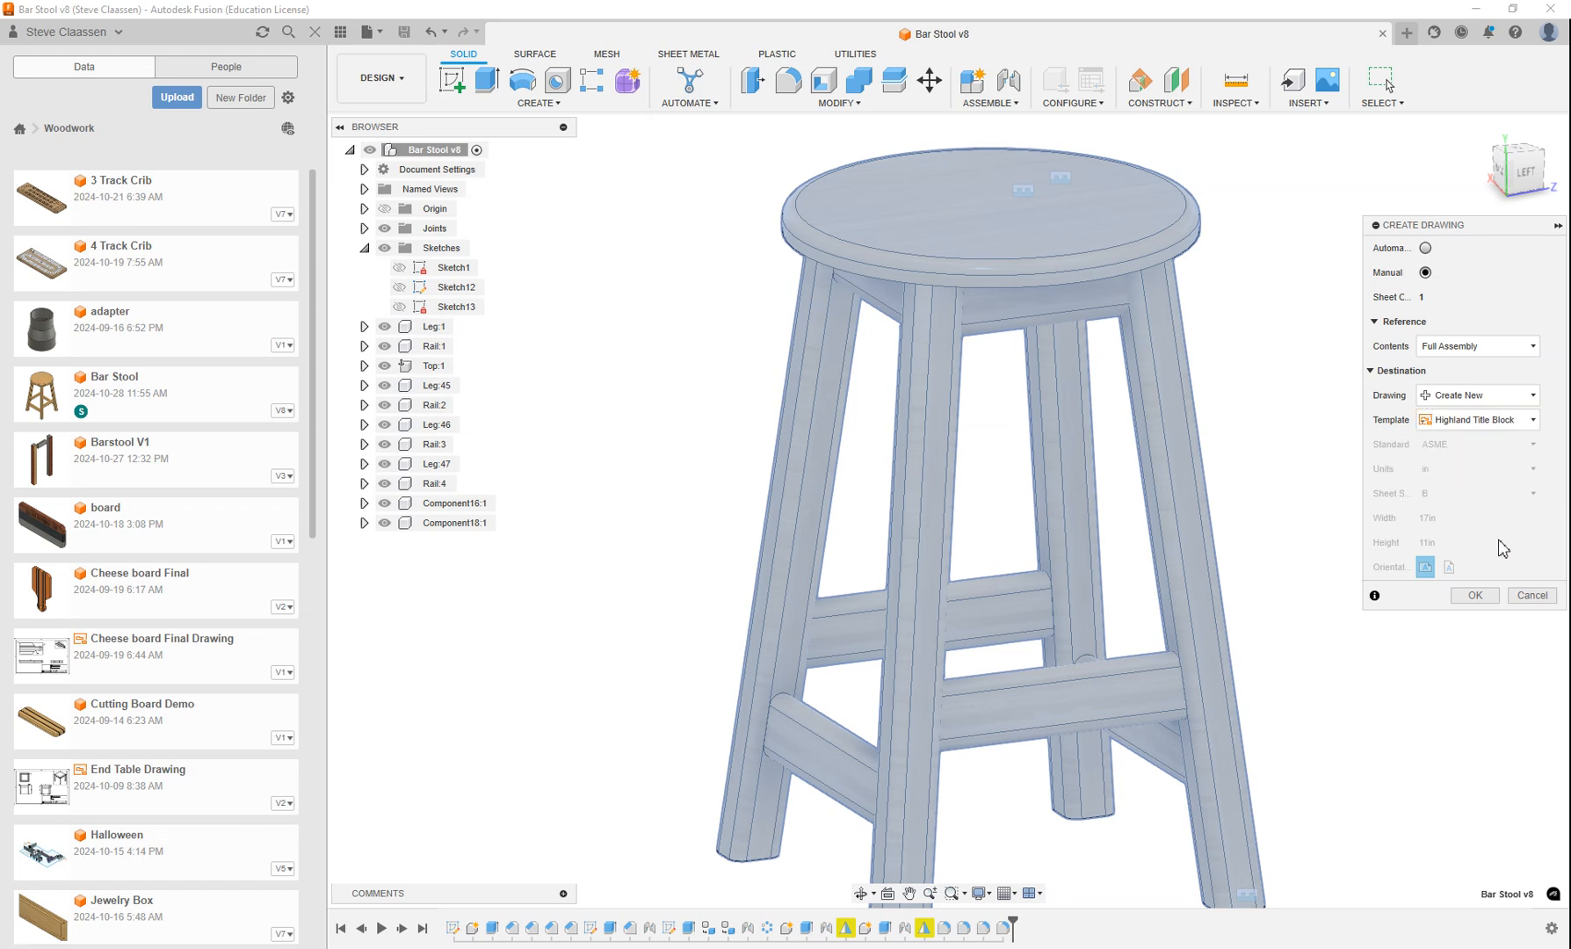
pyautogui.click(1485, 597)
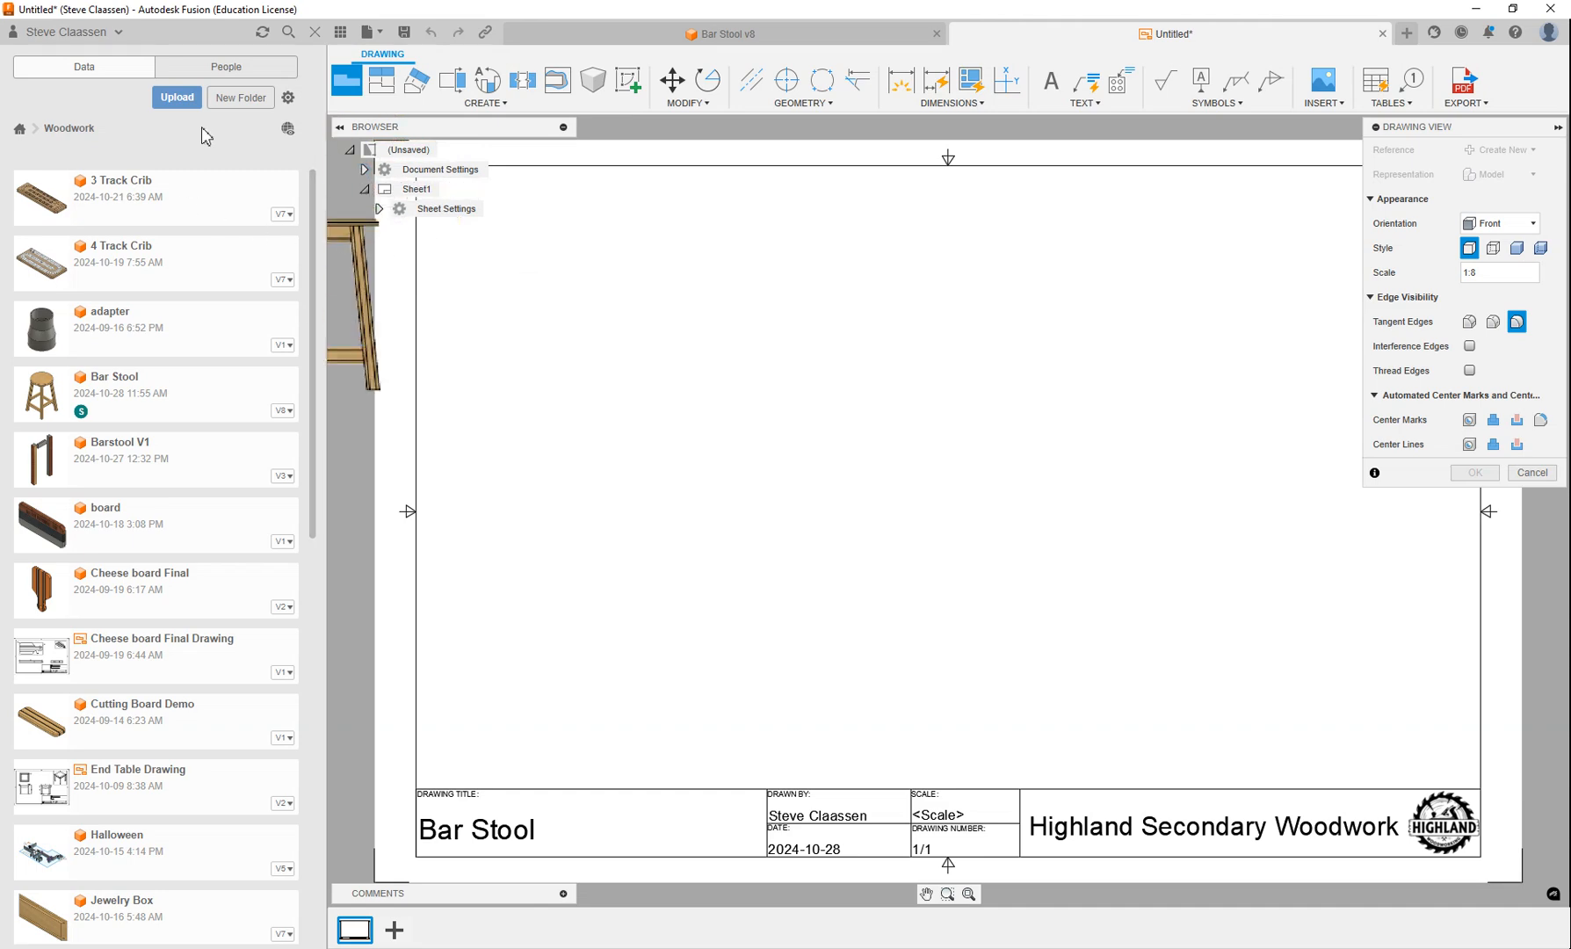
pyautogui.click(340, 32)
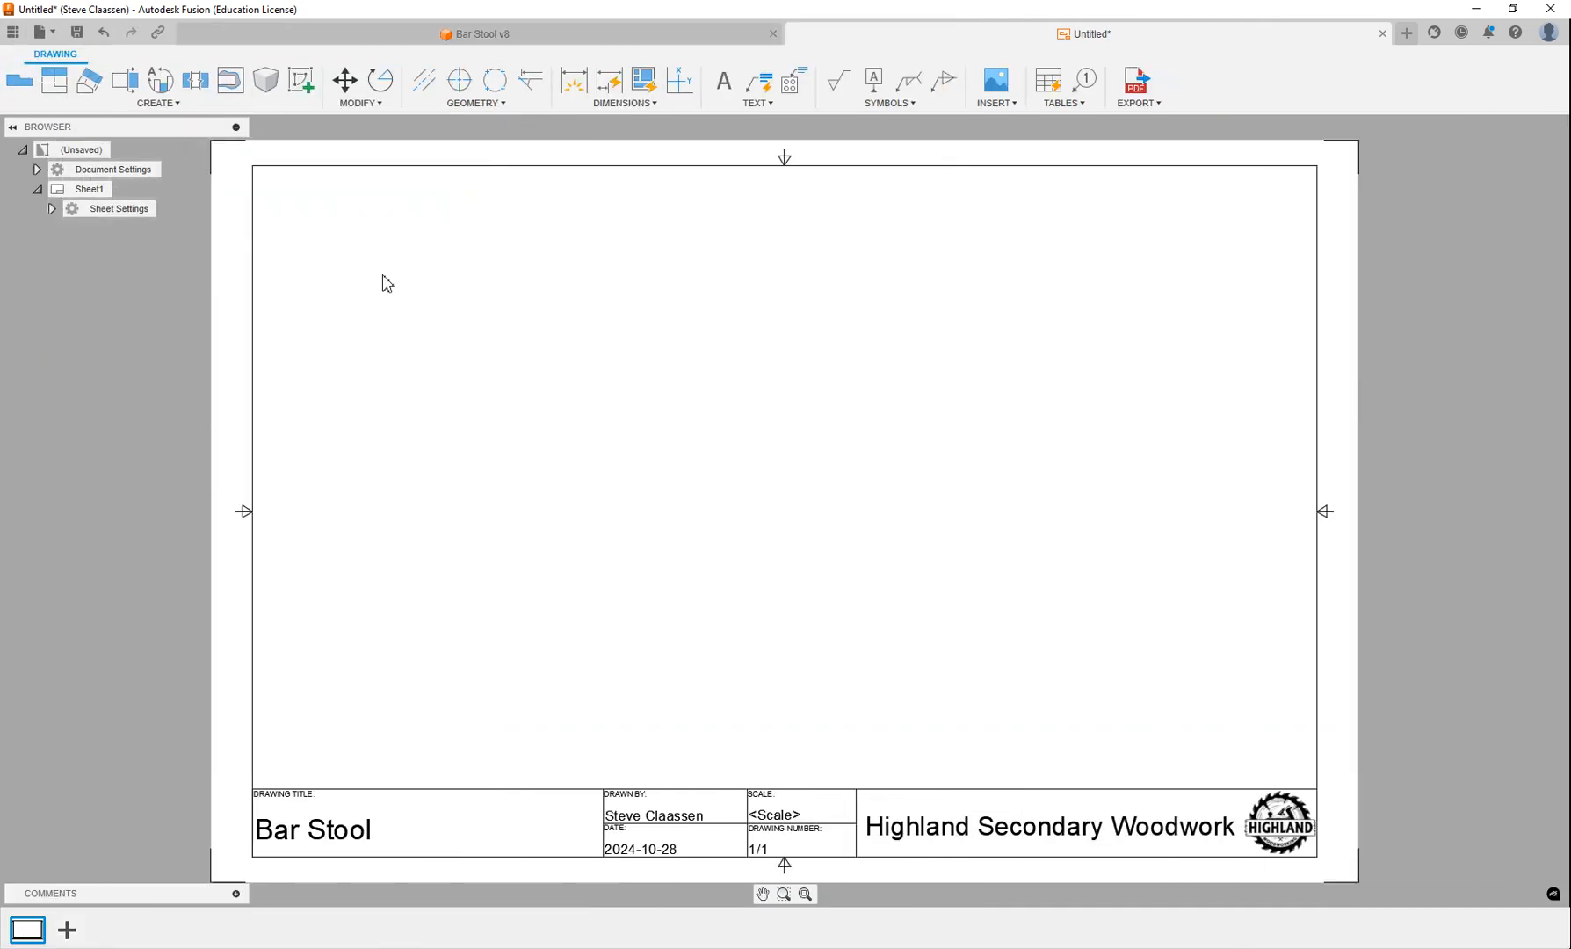
# Place a front base view of the stool at 1:5 scale in the lower-left area of the sheet.
pyautogui.click(18, 79)
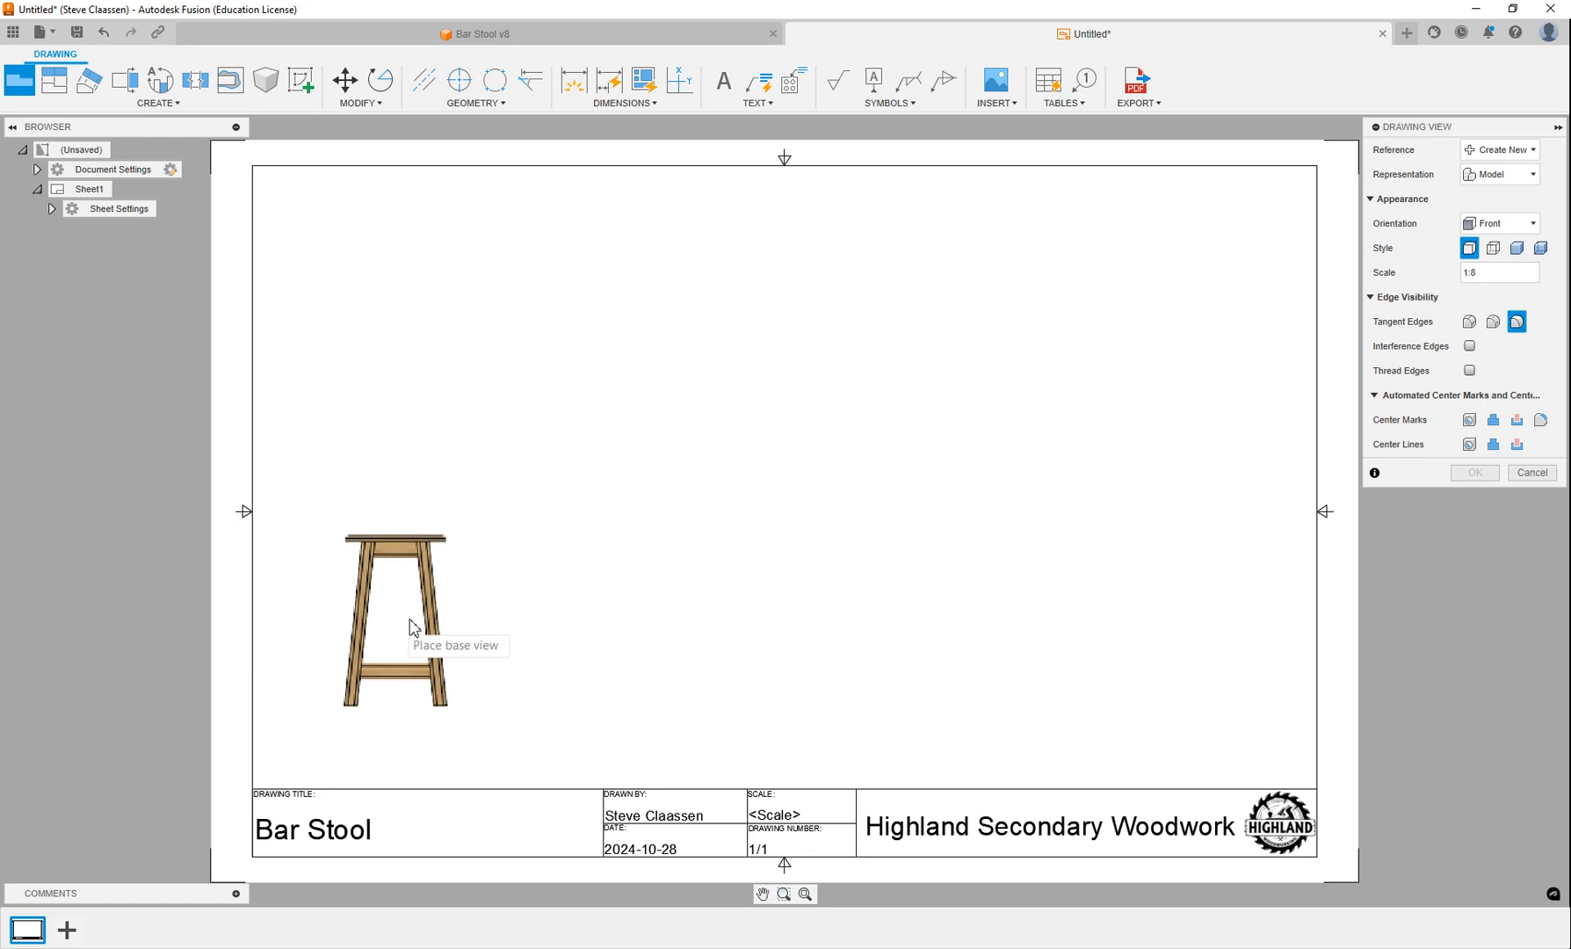
pyautogui.click(1488, 274)
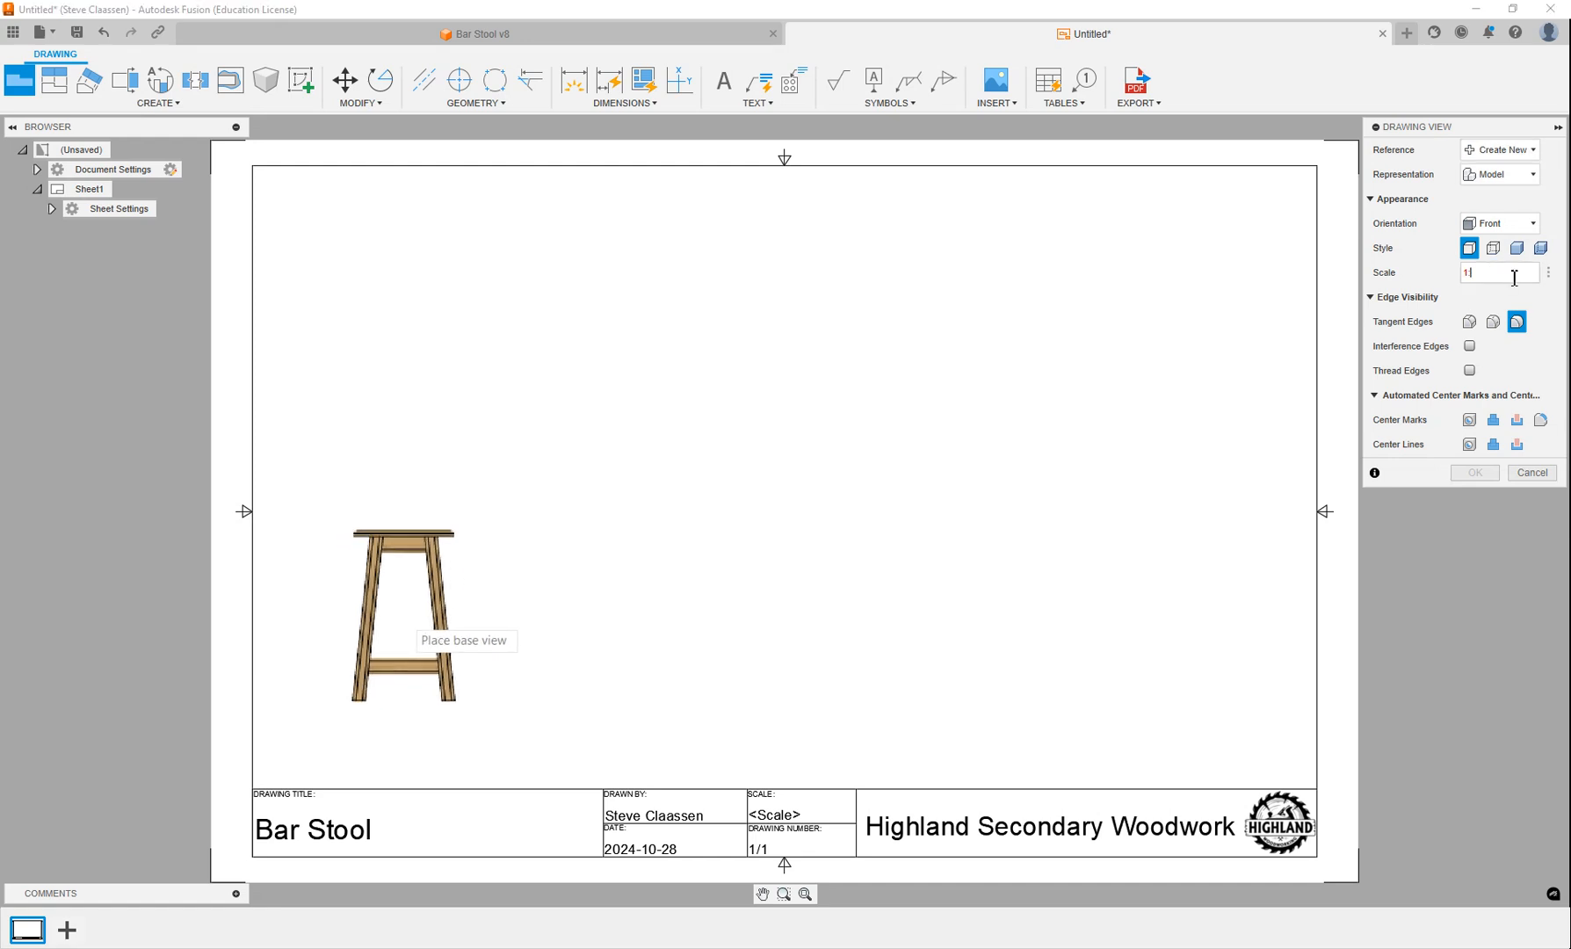
pyautogui.press('Return')
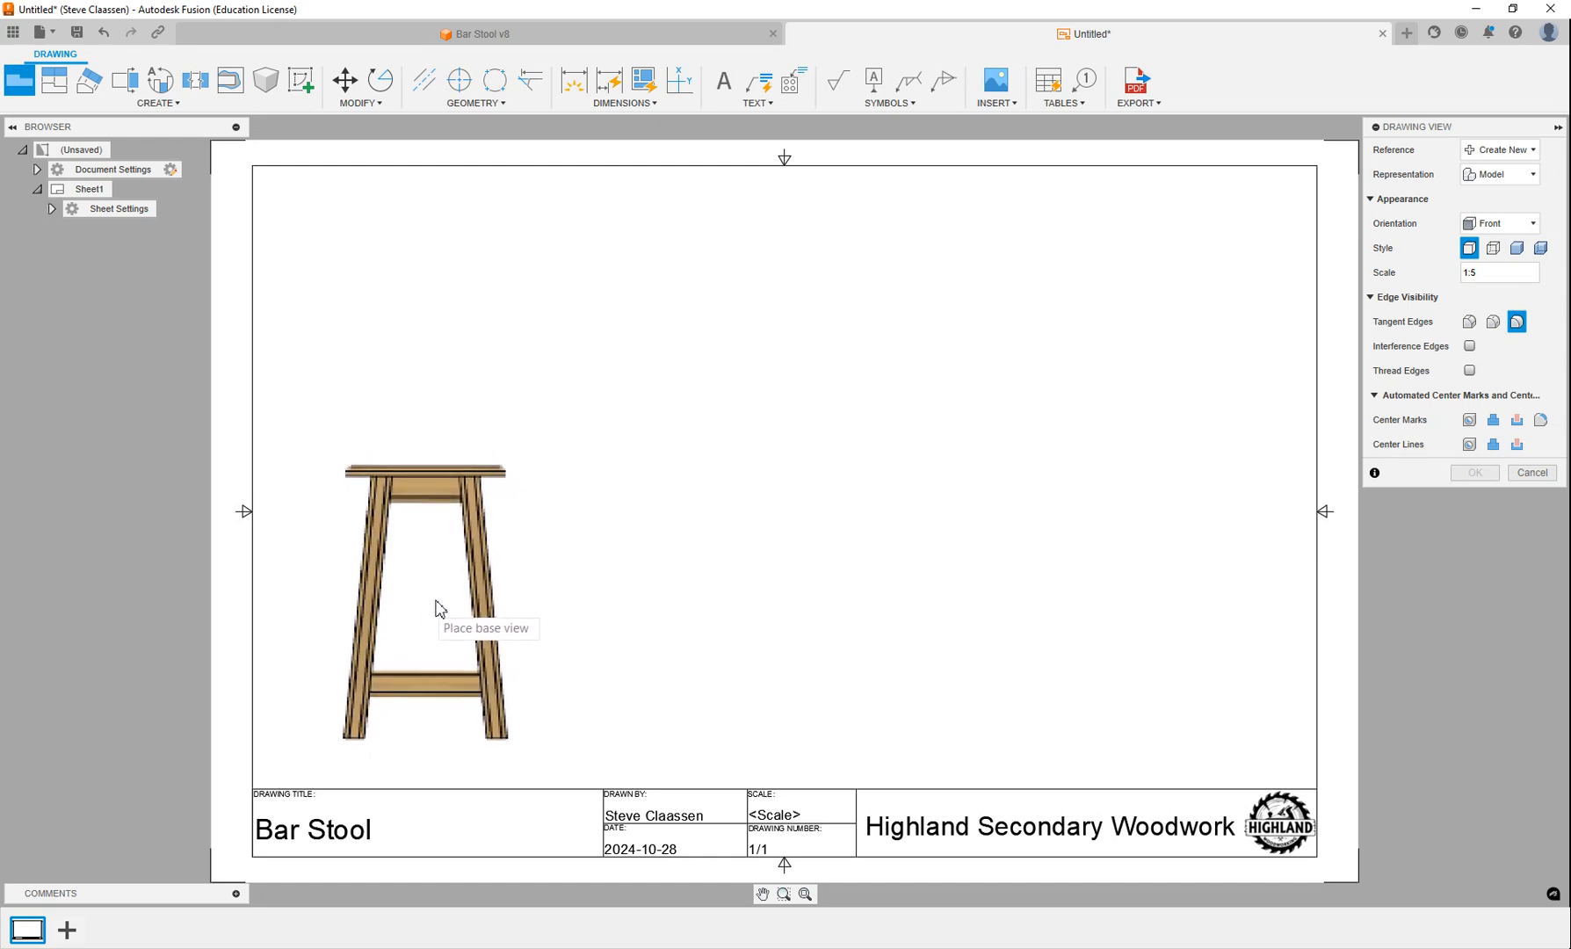
pyautogui.click(436, 595)
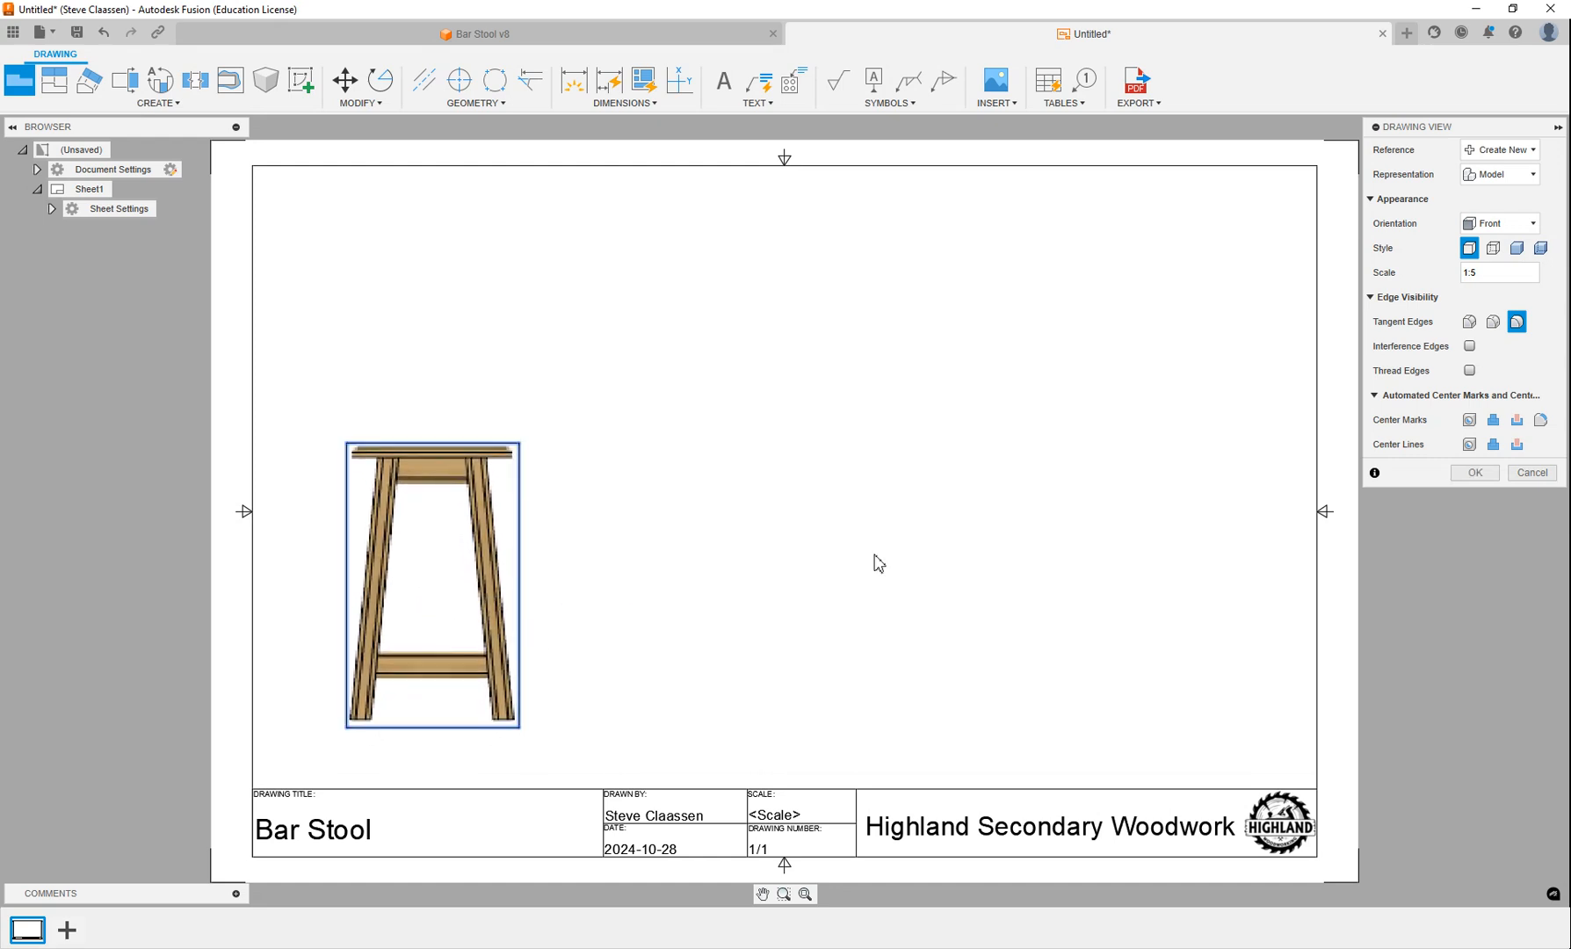
pyautogui.click(1474, 474)
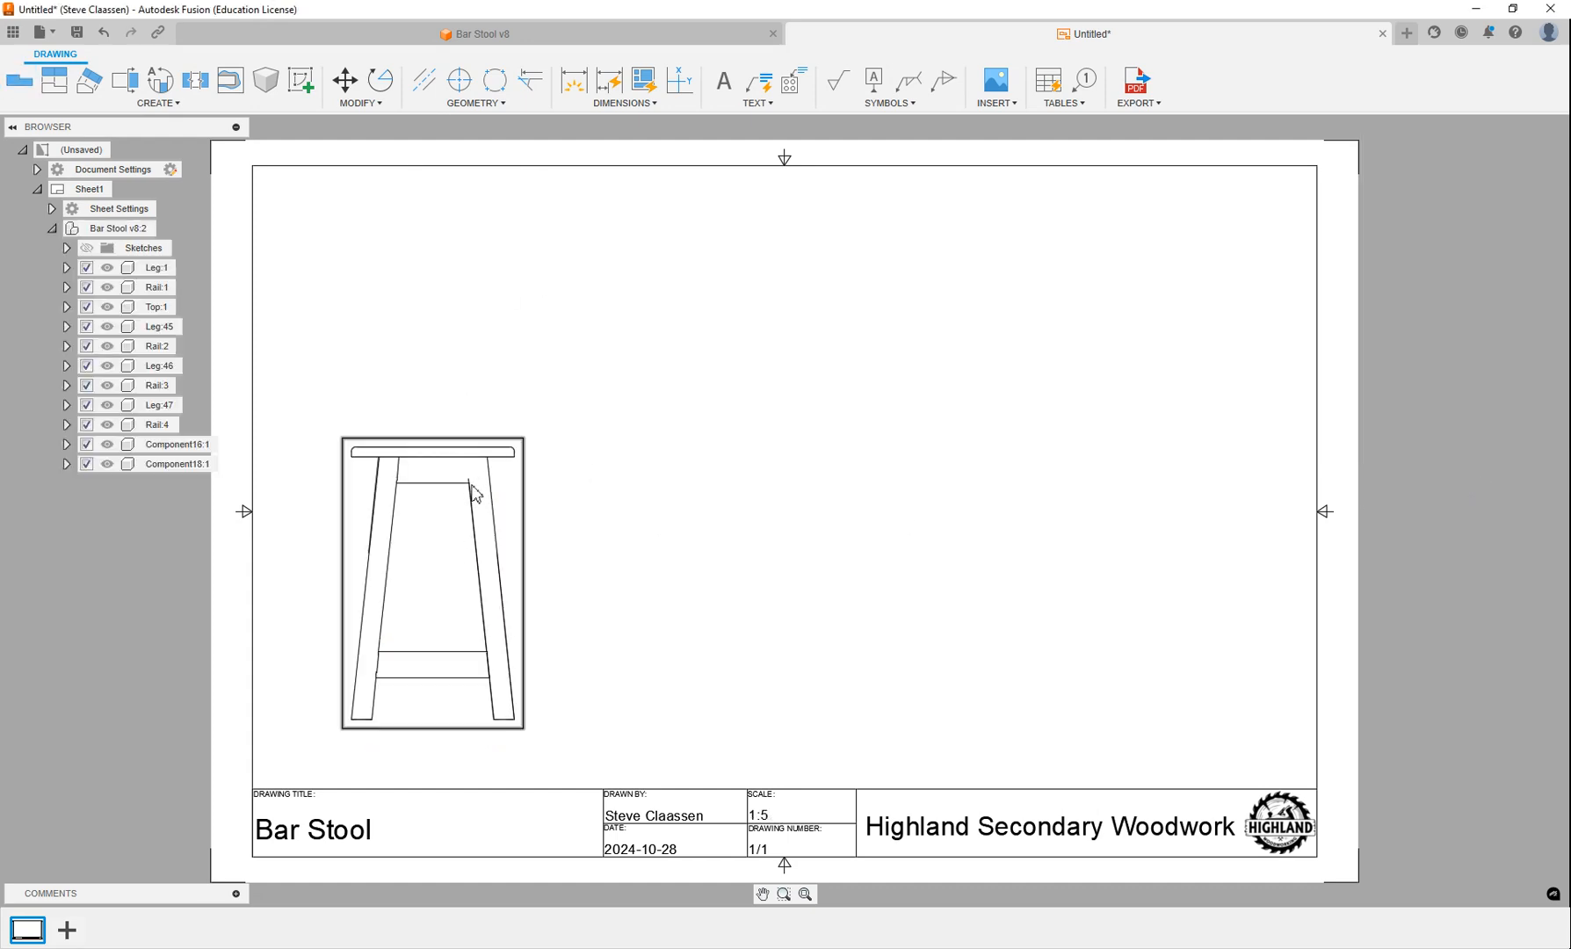
# Project a side view to the right of the front view and an isometric view into the sheet's upper-right area.
pyautogui.scroll(5, 391, 488)
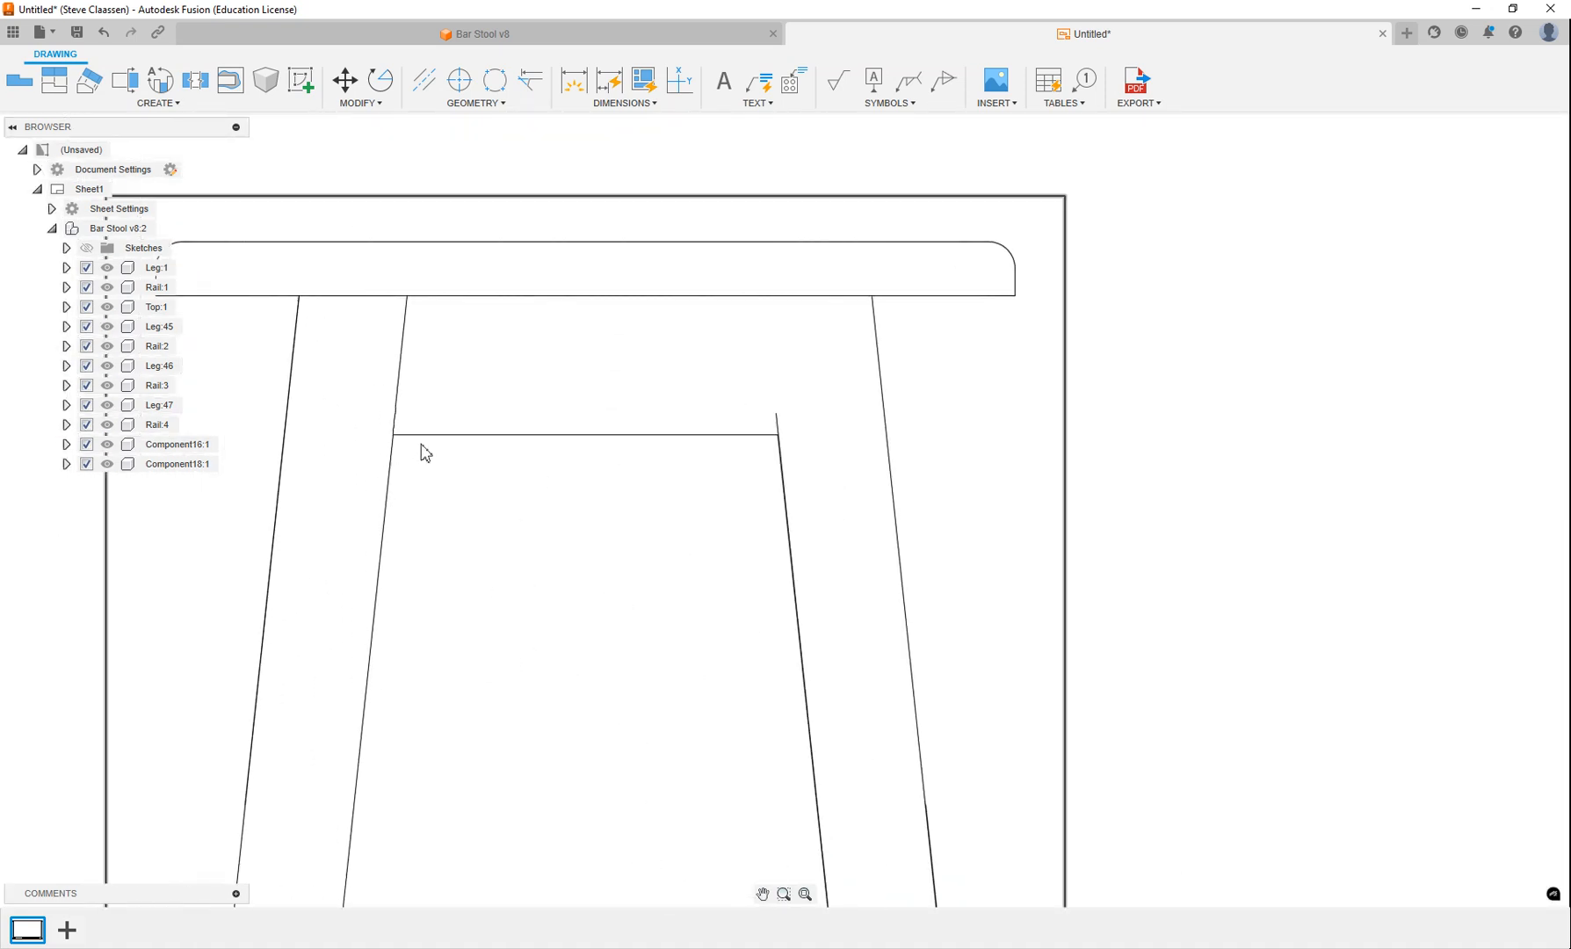
pyautogui.scroll(-5, 583, 438)
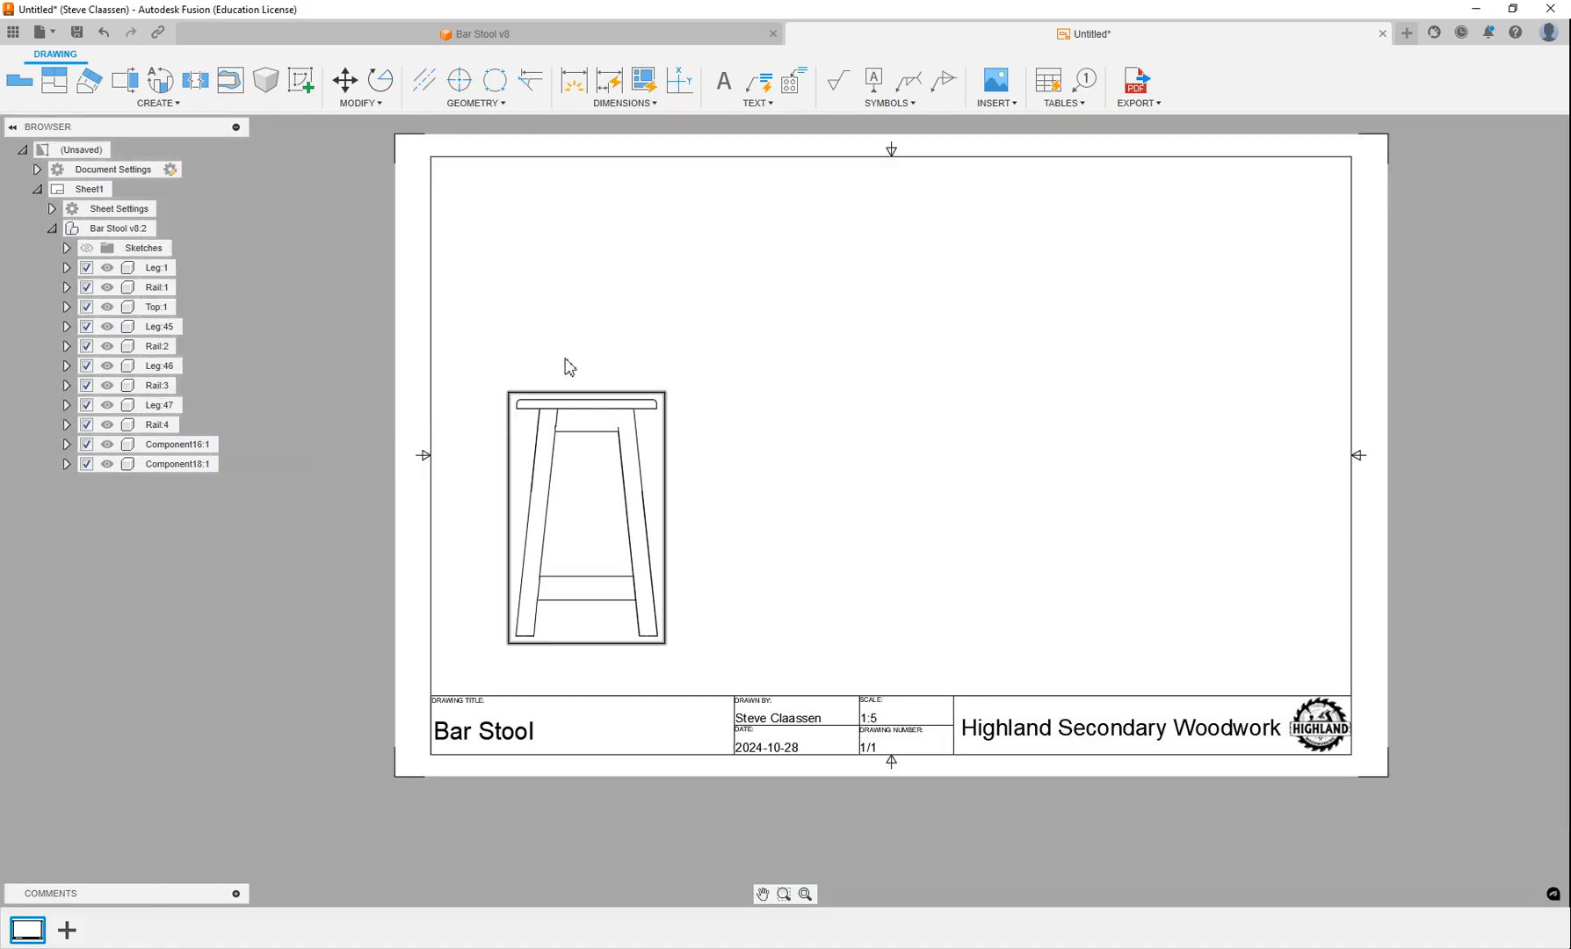
pyautogui.click(54, 80)
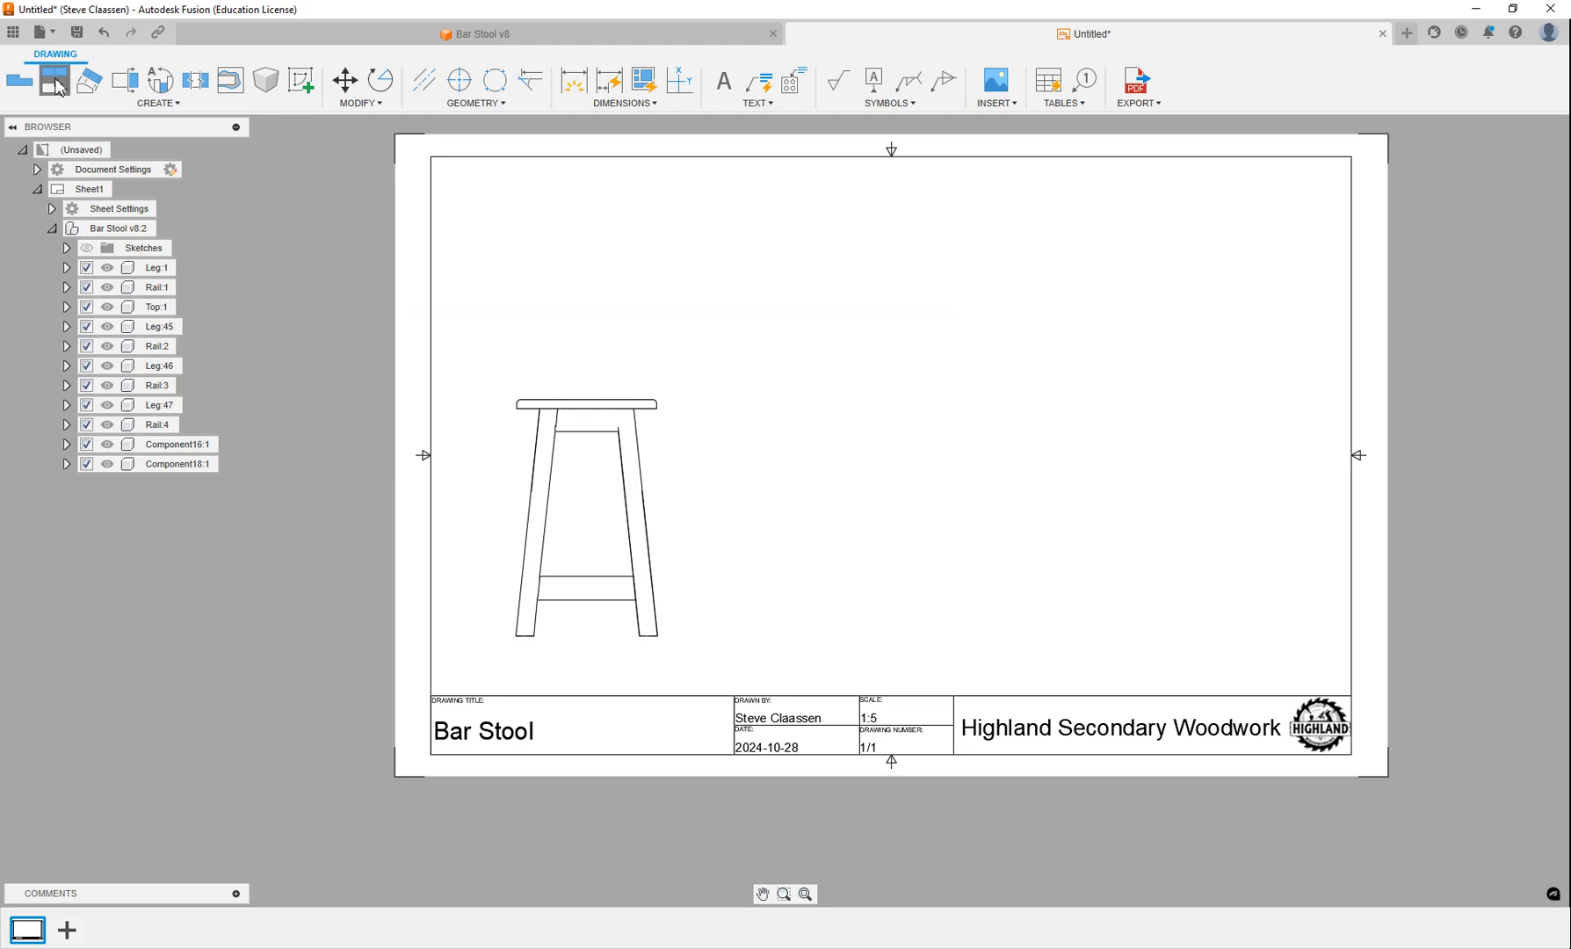
pyautogui.click(565, 507)
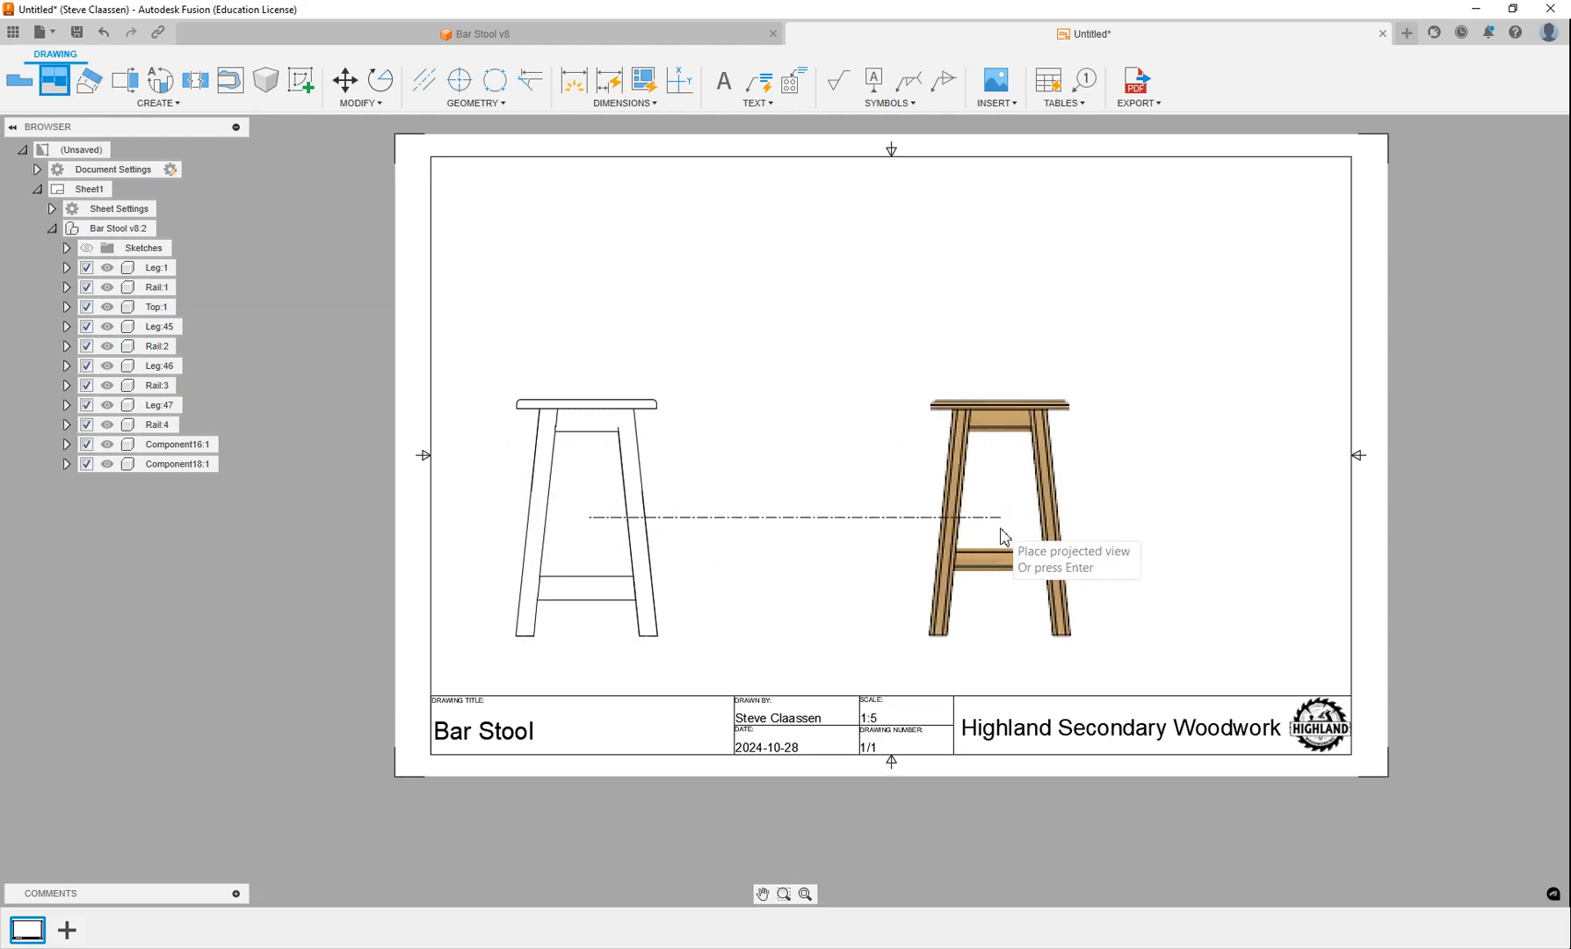
pyautogui.click(1004, 535)
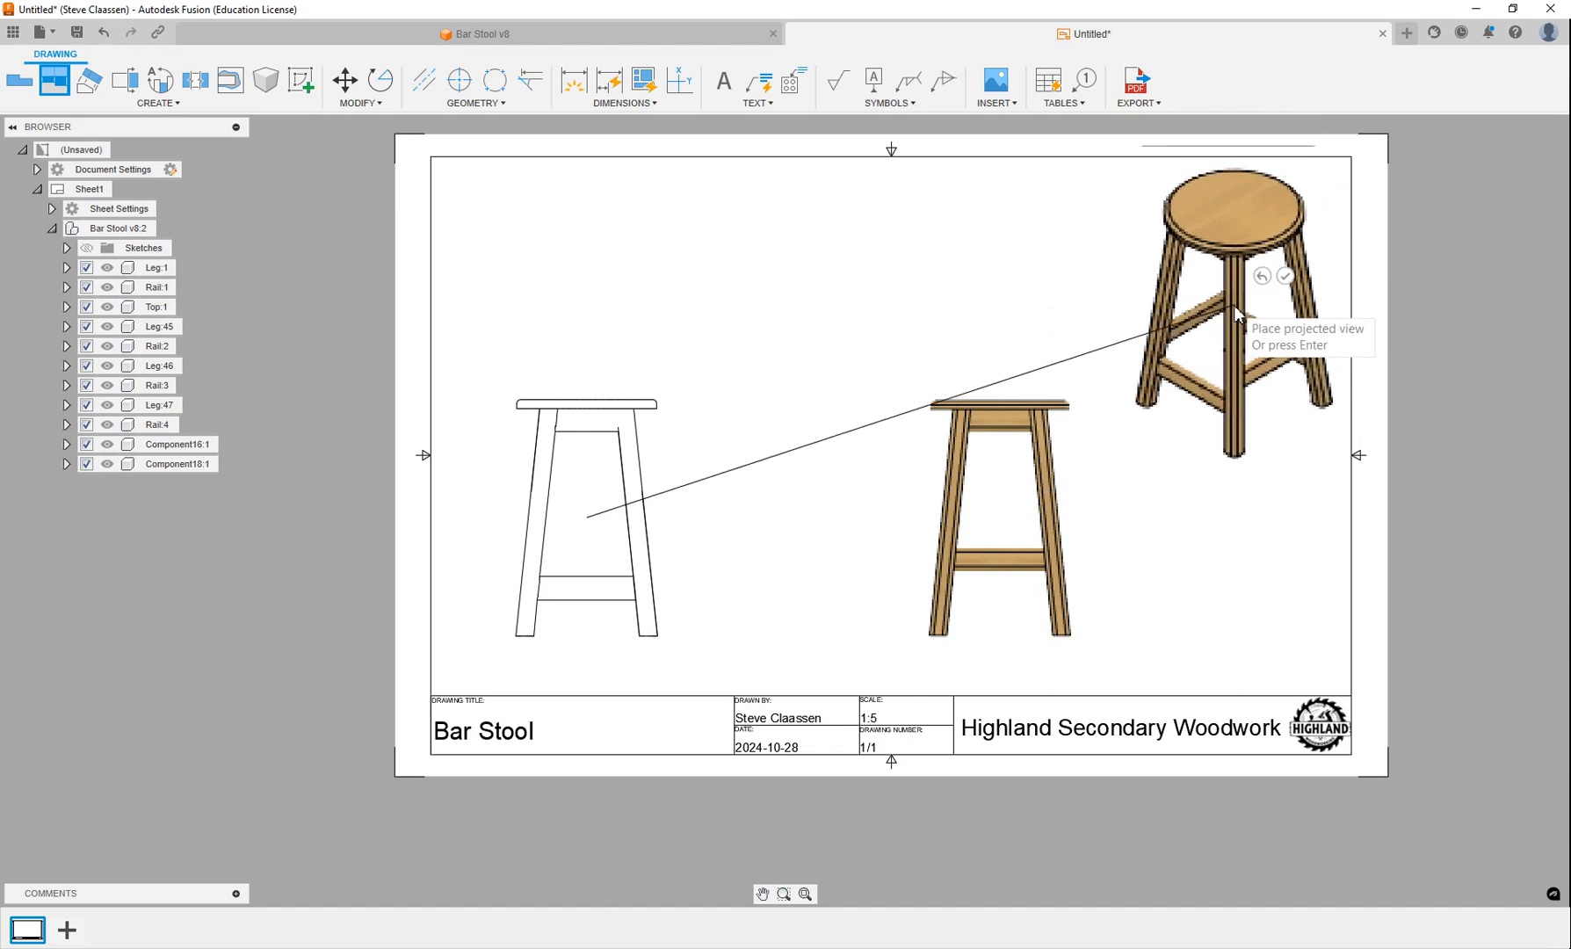
pyautogui.click(1235, 312)
pyautogui.click(1284, 276)
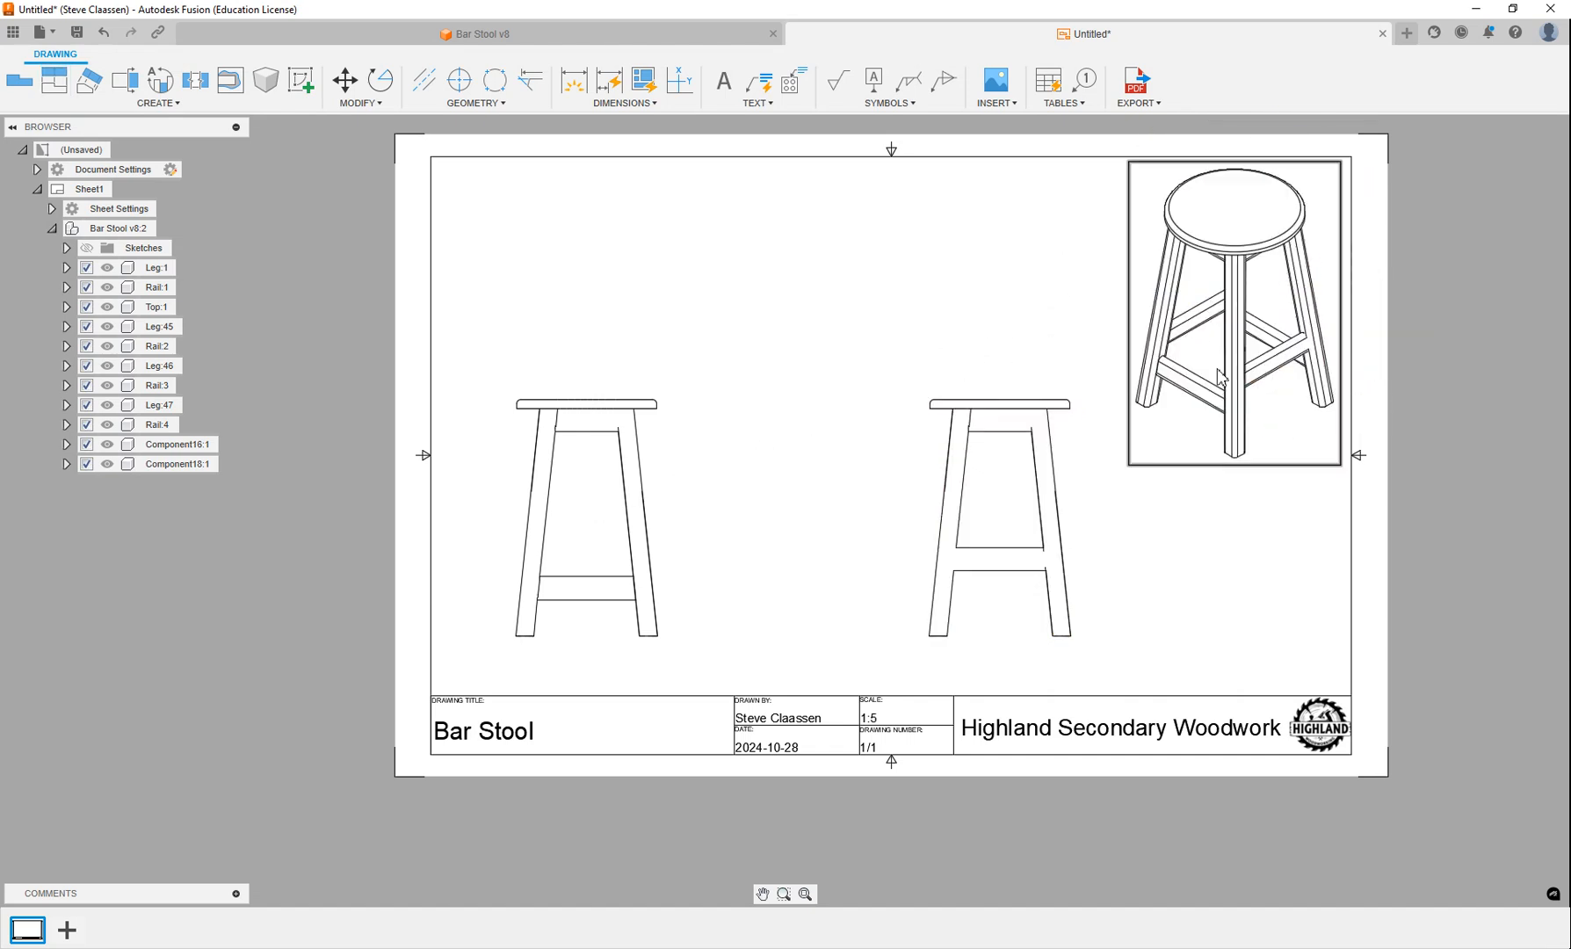
# Set the isometric view's scale to 1:8 and move it closer to the sheet's upper-right corner.
pyautogui.doubleClick(1241, 422)
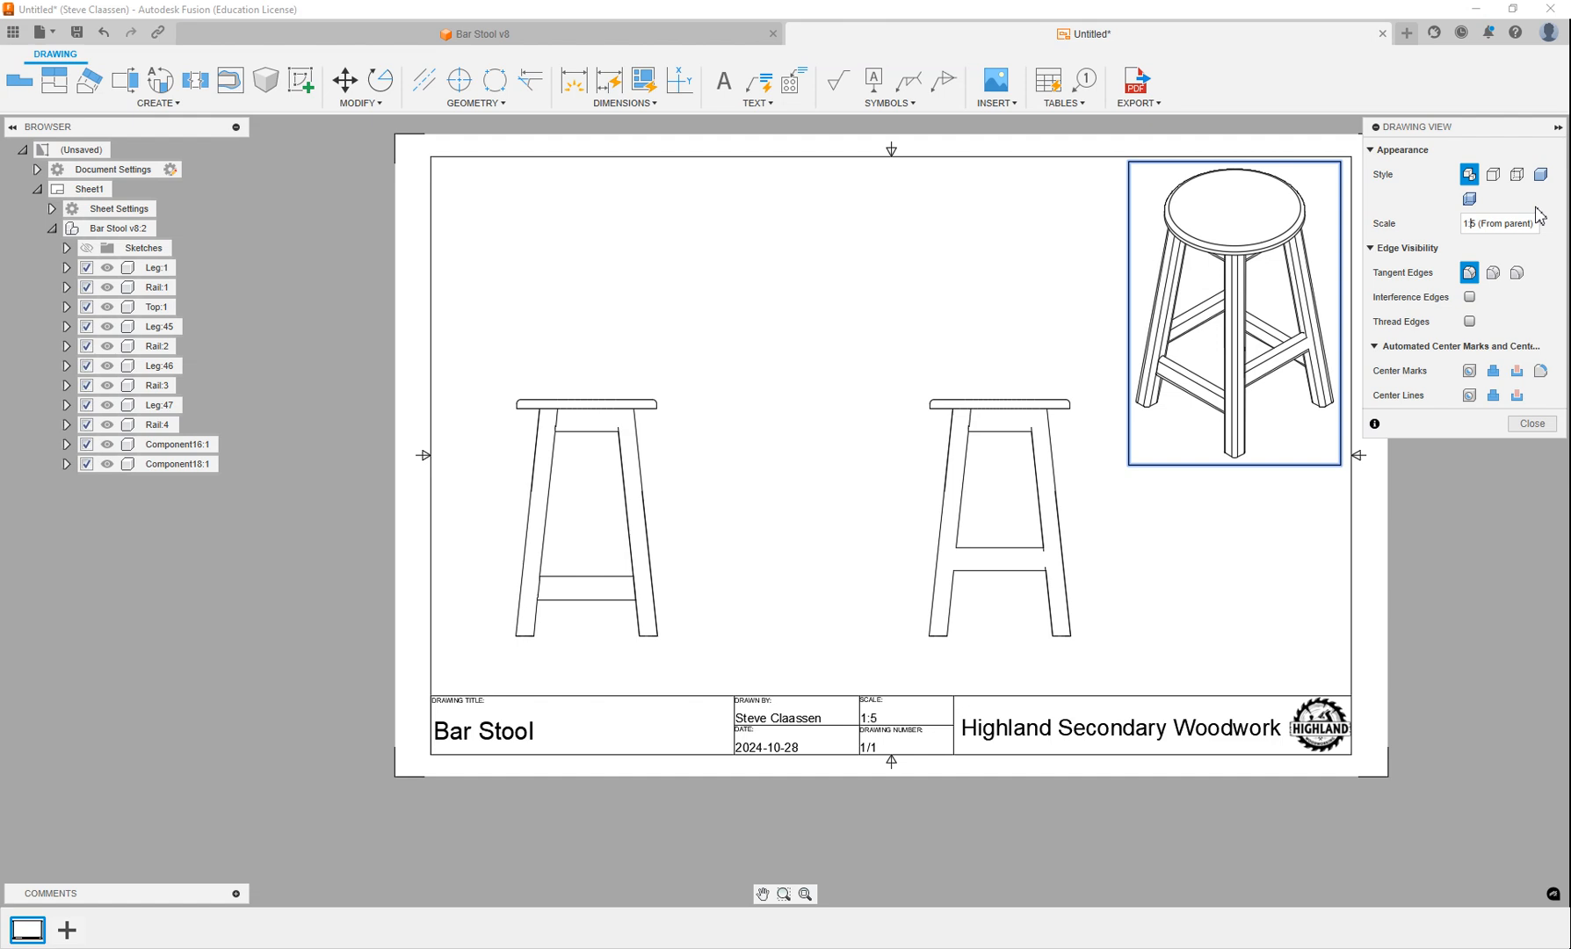
pyautogui.press('BackSpace')
pyautogui.write('8')
pyautogui.press('Return')
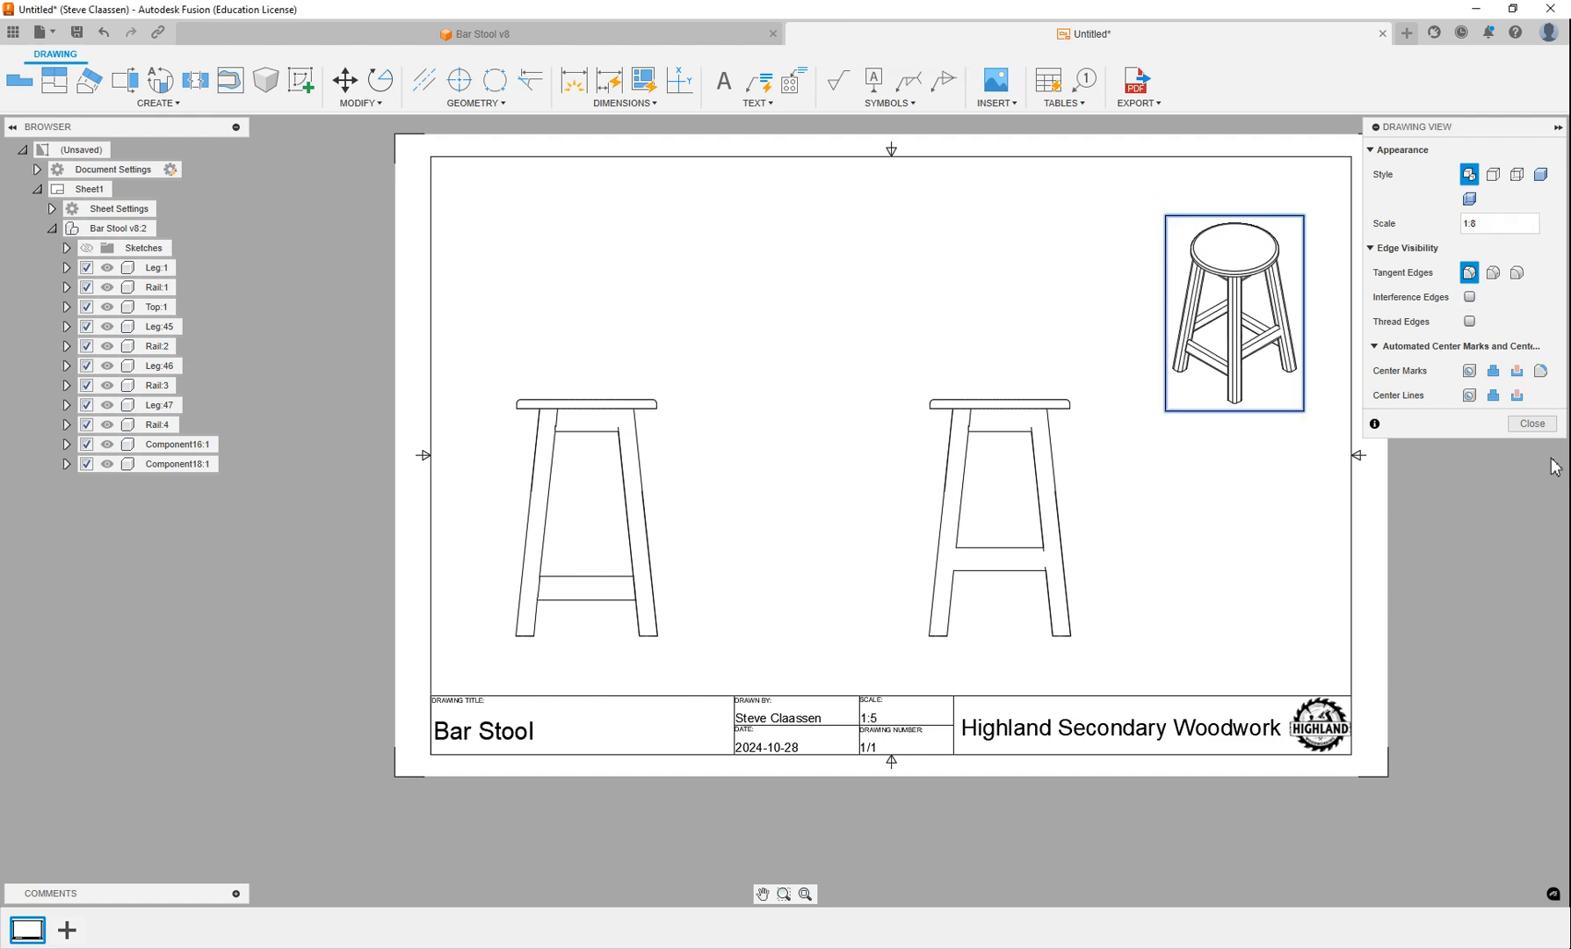
pyautogui.click(1531, 424)
pyautogui.moveTo(1240, 316); pyautogui.dragTo(1278, 266)
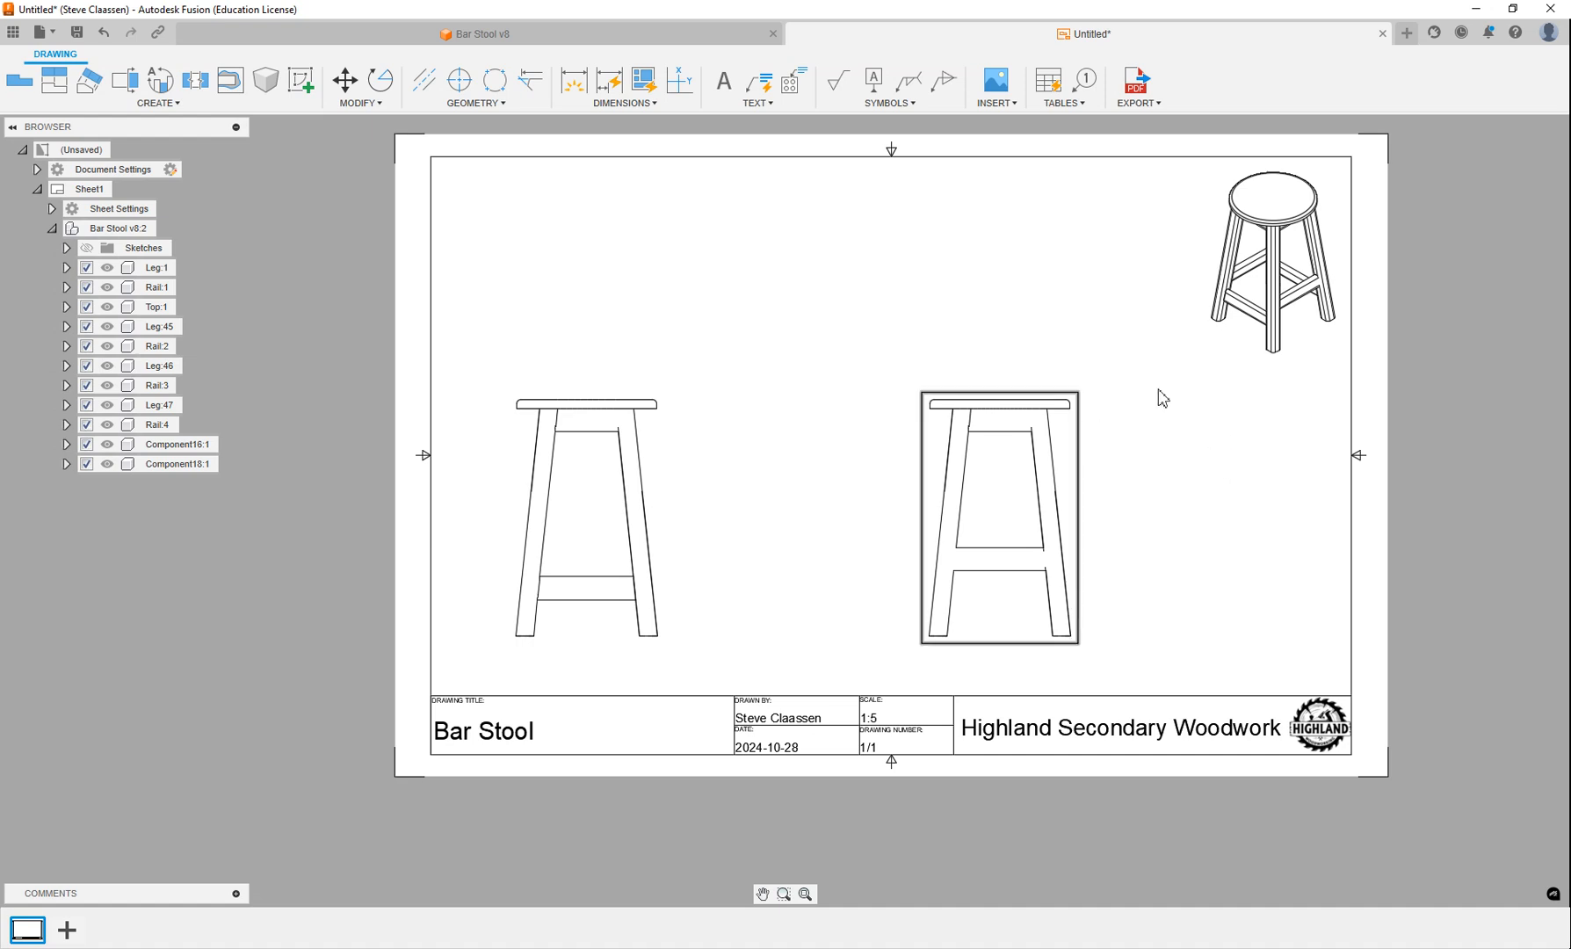
# Project a top view from the front view and place it directly above it on the sheet.
pyautogui.click(55, 80)
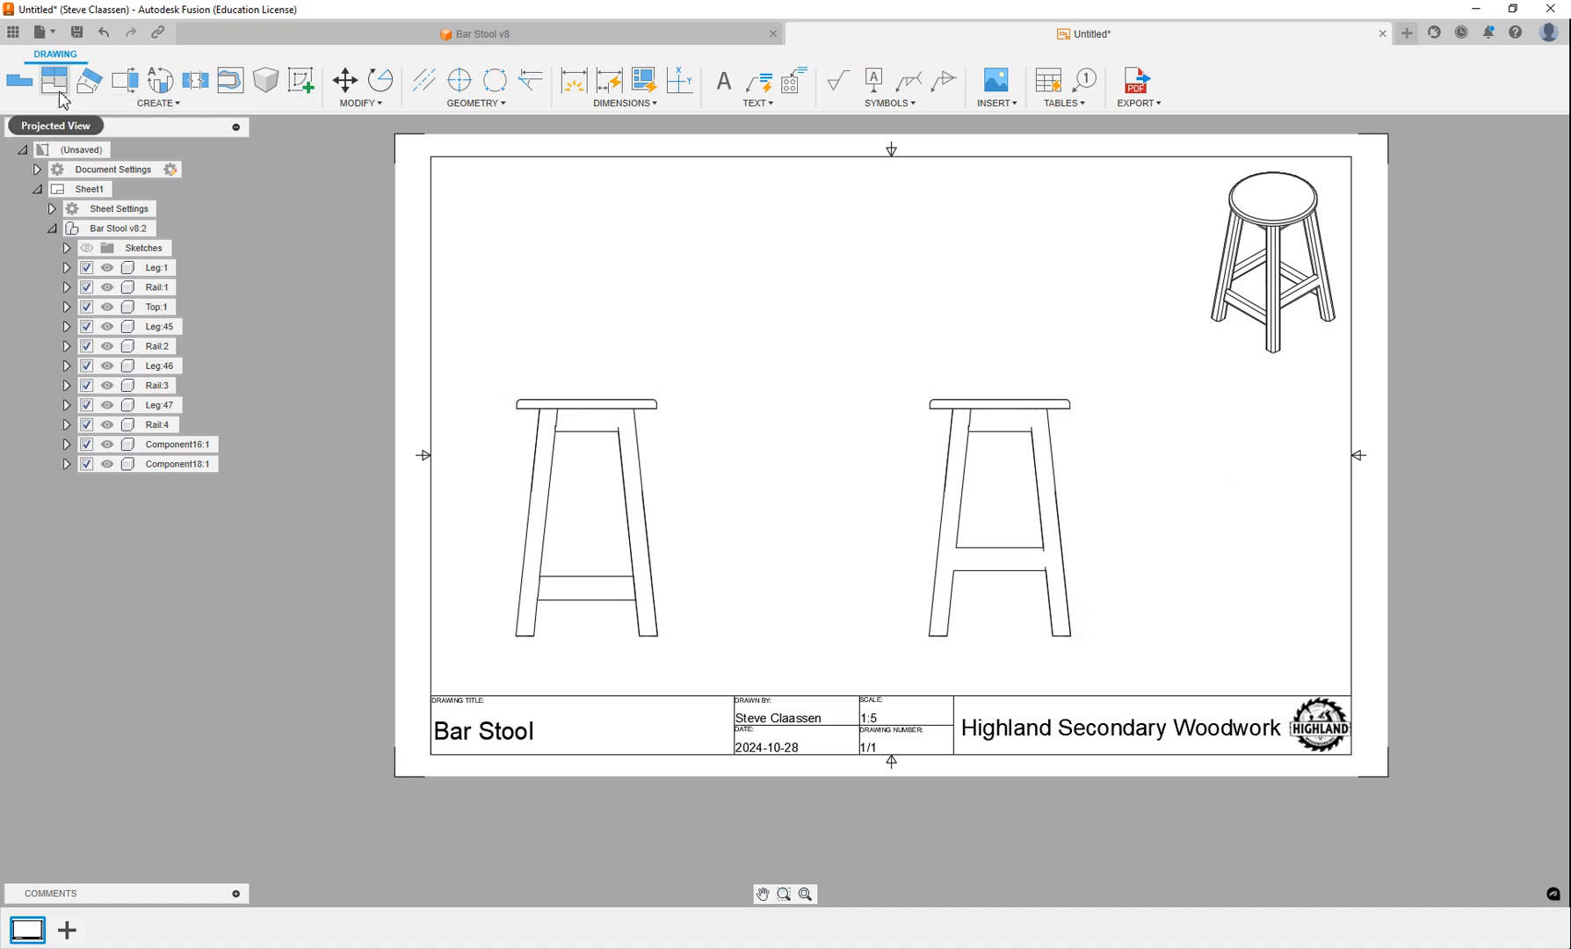
pyautogui.click(566, 422)
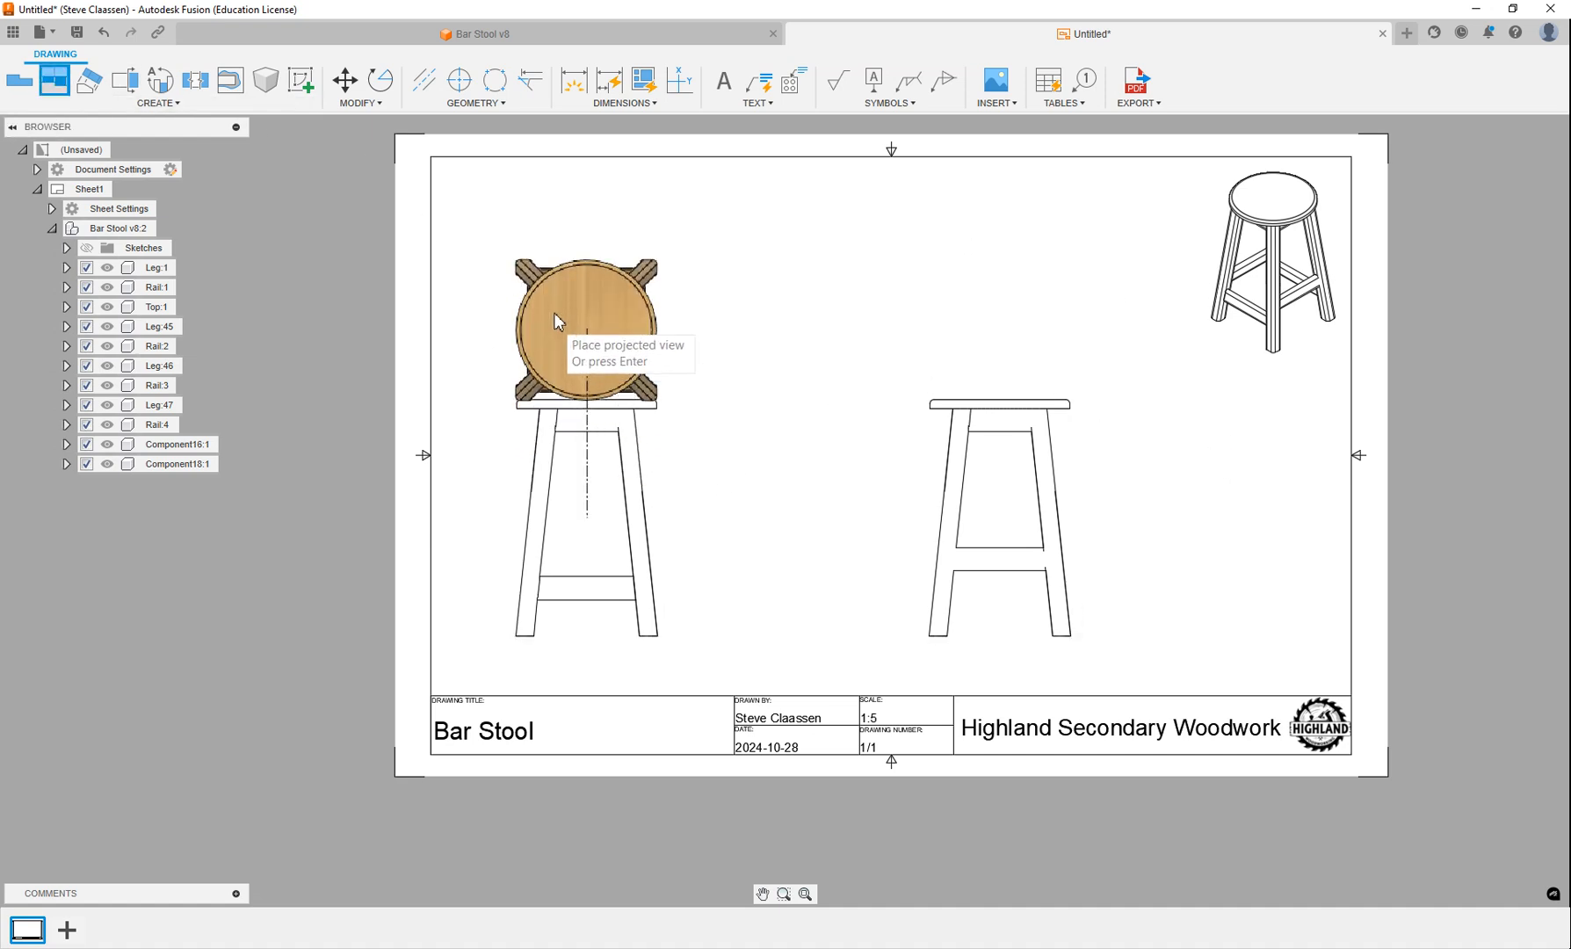
pyautogui.click(580, 264)
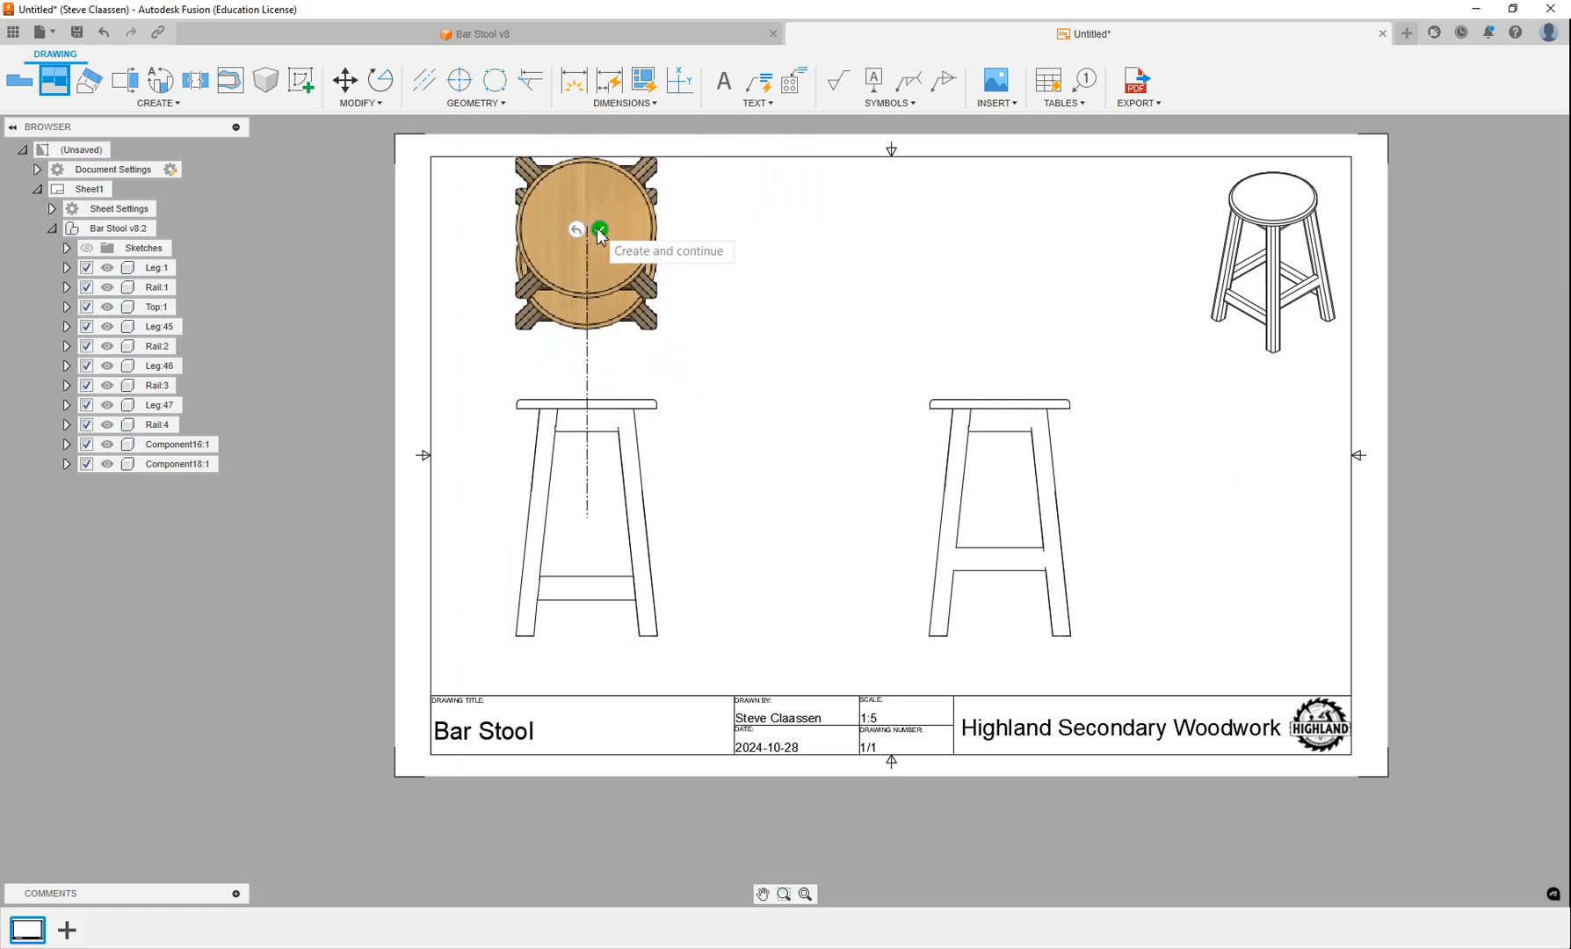
pyautogui.click(599, 229)
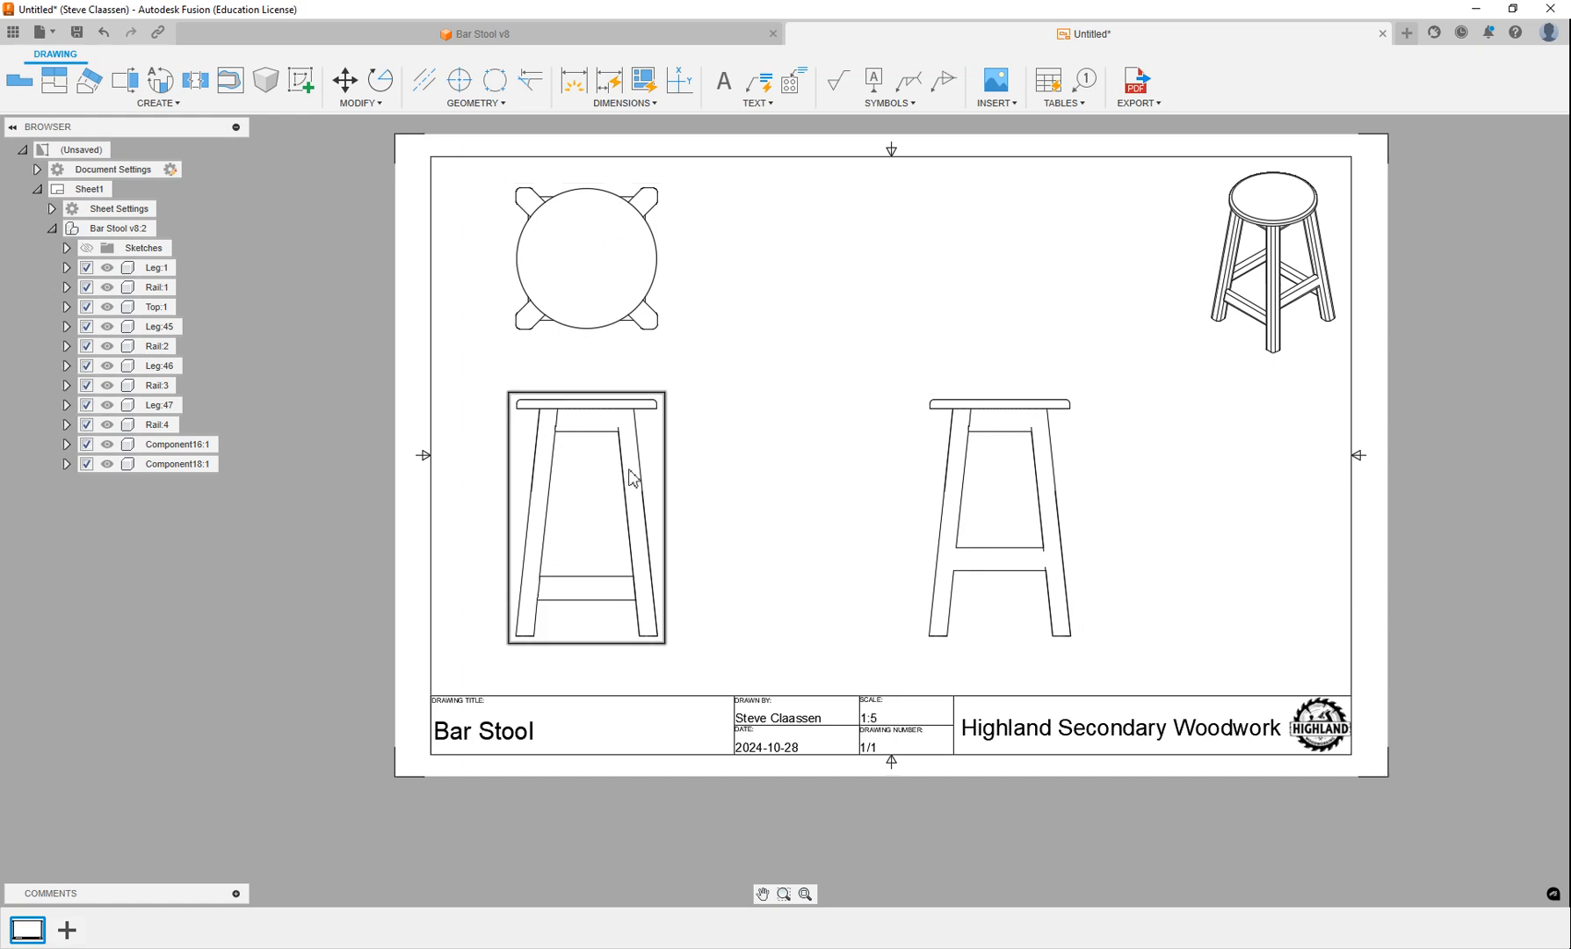
# Try the visible-and-hidden-edges style on the top view, and return it to the parent view's style.
pyautogui.click(589, 263)
pyautogui.rightClick(589, 261)
pyautogui.click(638, 239)
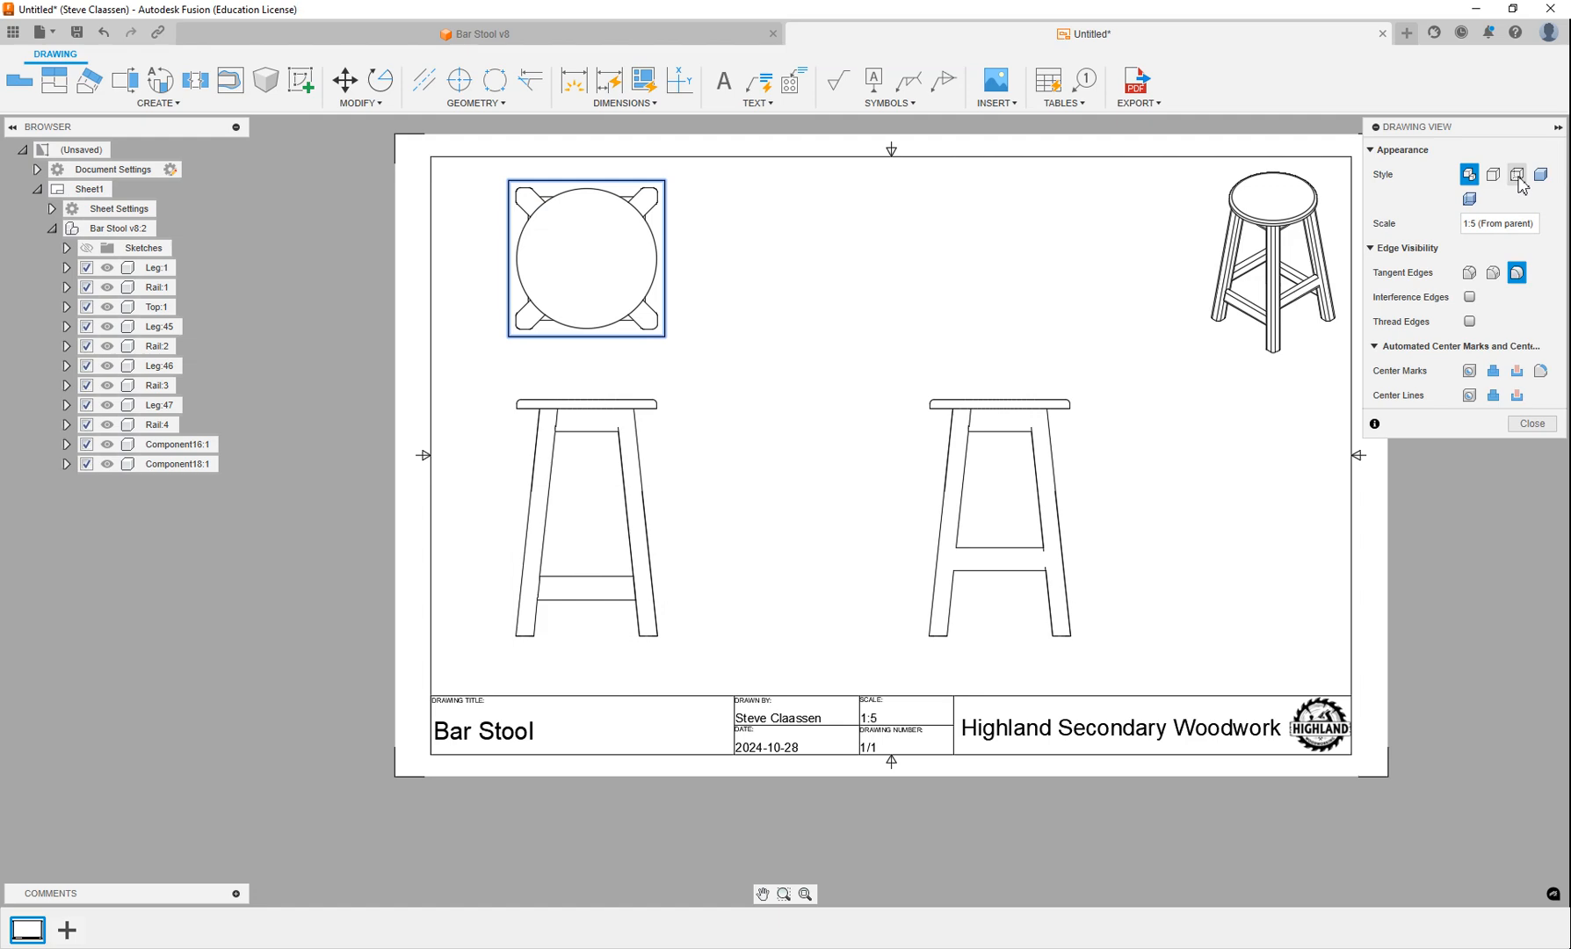
pyautogui.click(1517, 174)
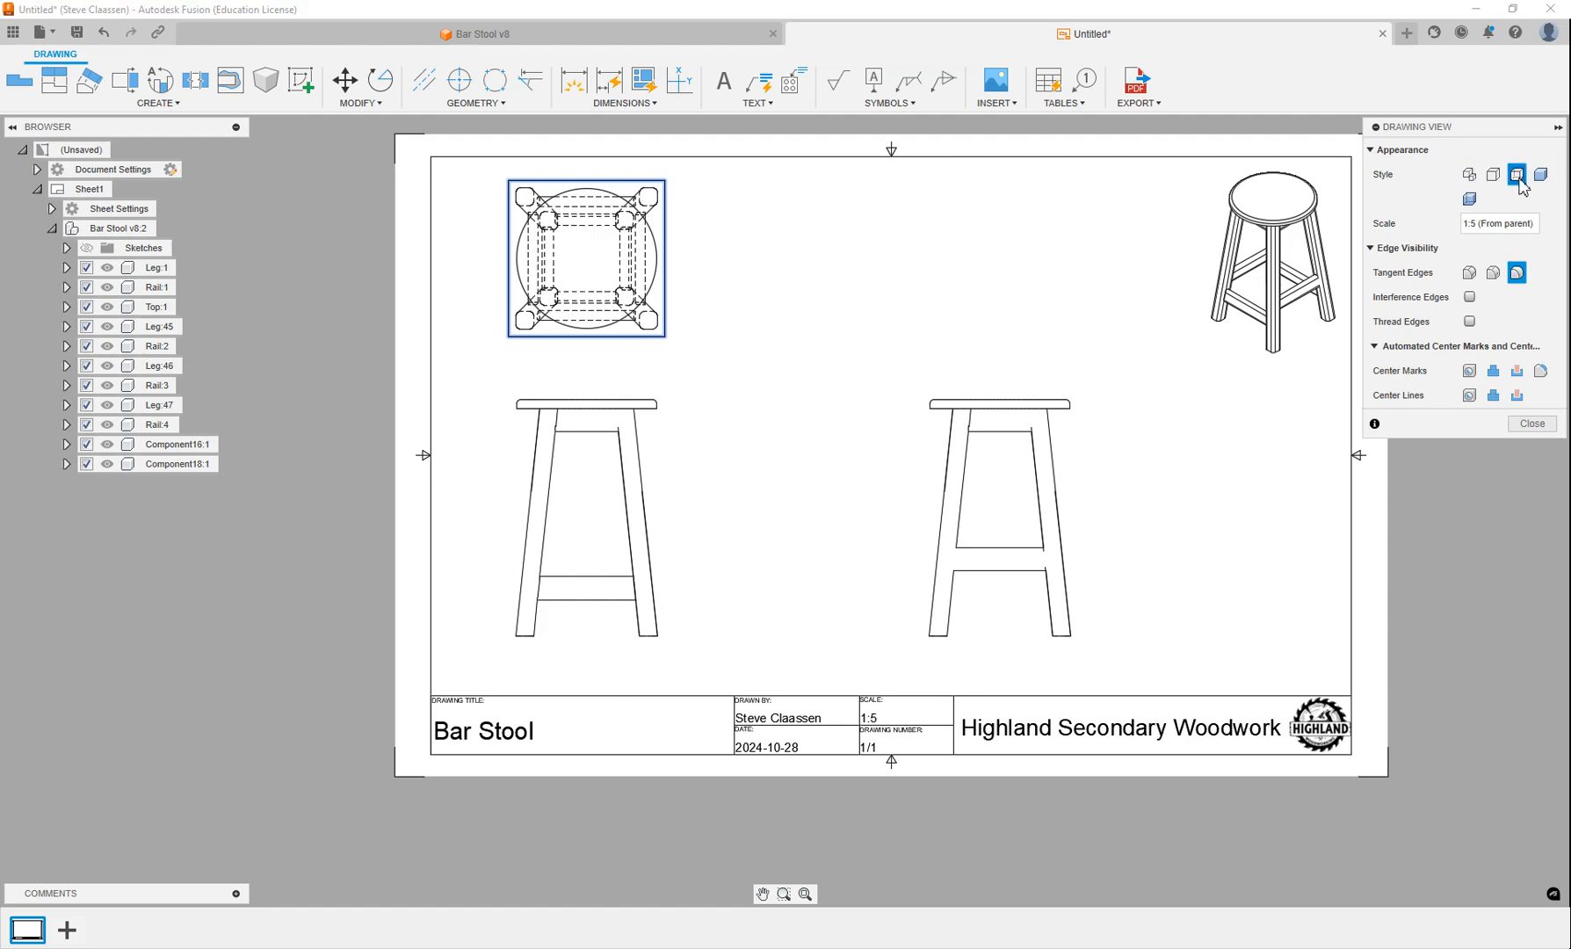
pyautogui.click(1468, 174)
pyautogui.click(1546, 429)
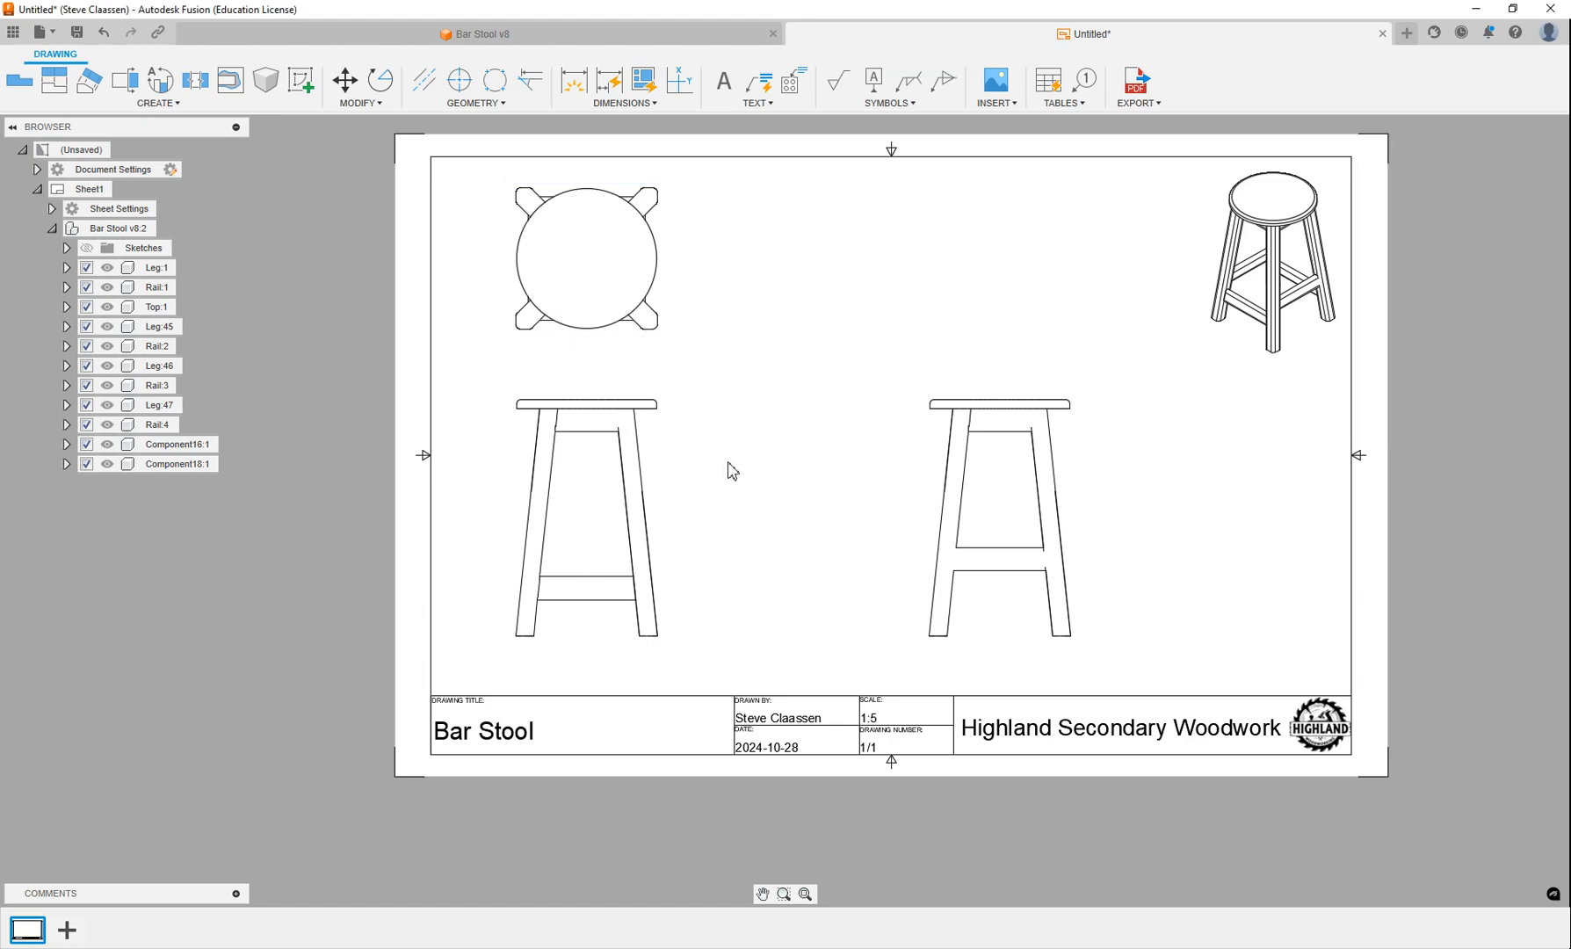
# Try showing hidden edges in the front base view, and switch its style back to visible edges only.
pyautogui.scroll(3, 724, 472)
pyautogui.click(587, 426)
pyautogui.rightClick(587, 426)
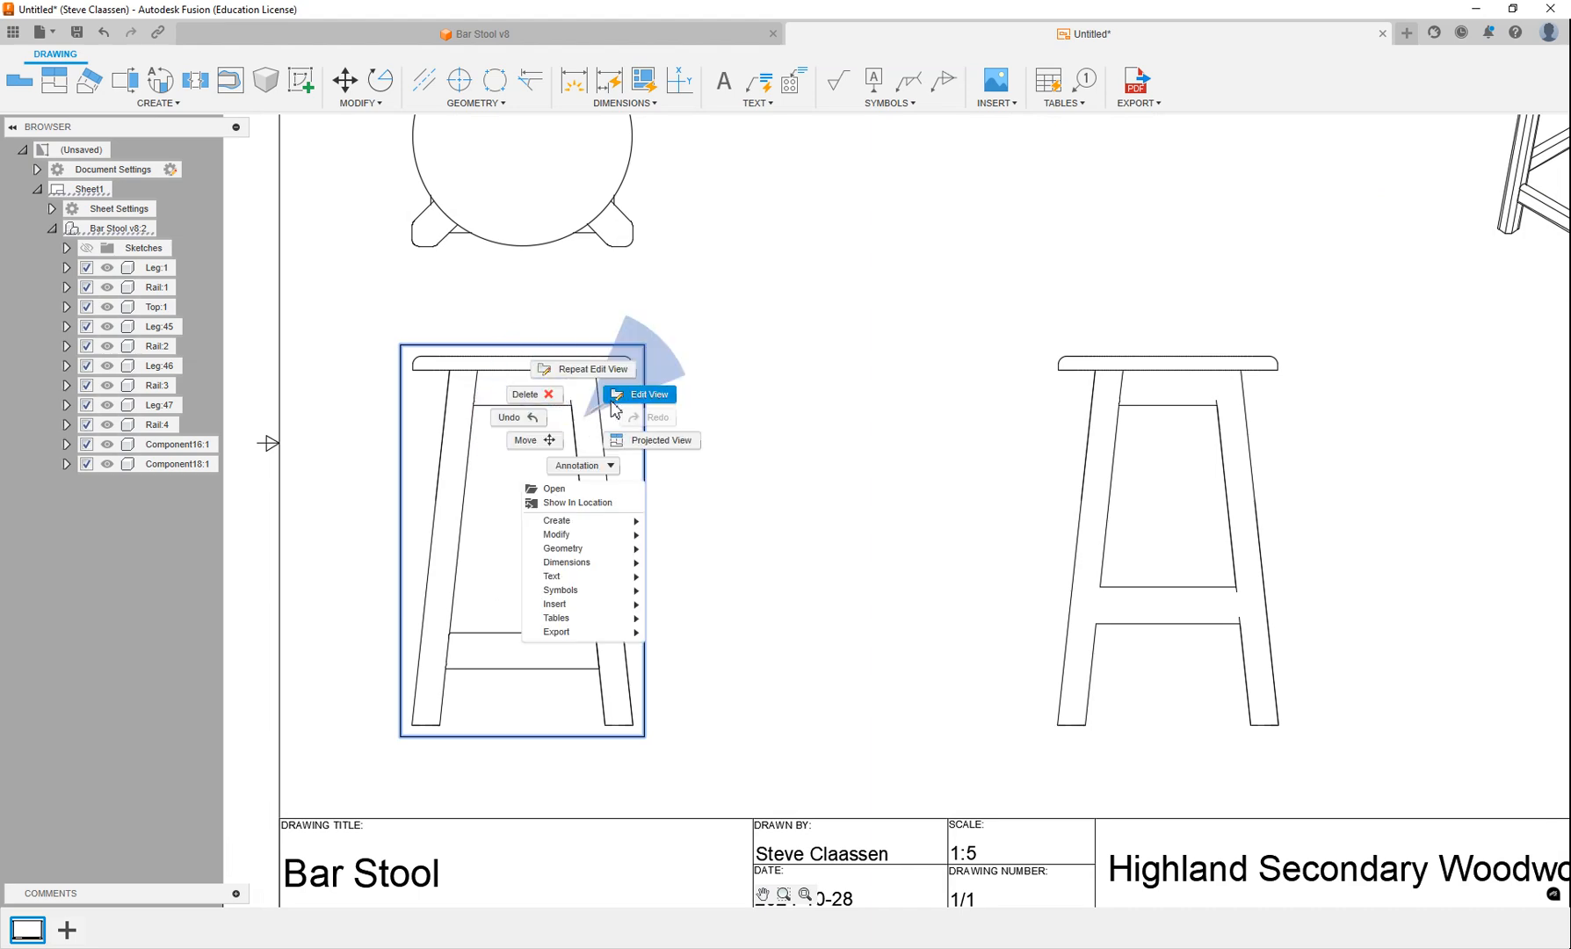
pyautogui.click(646, 394)
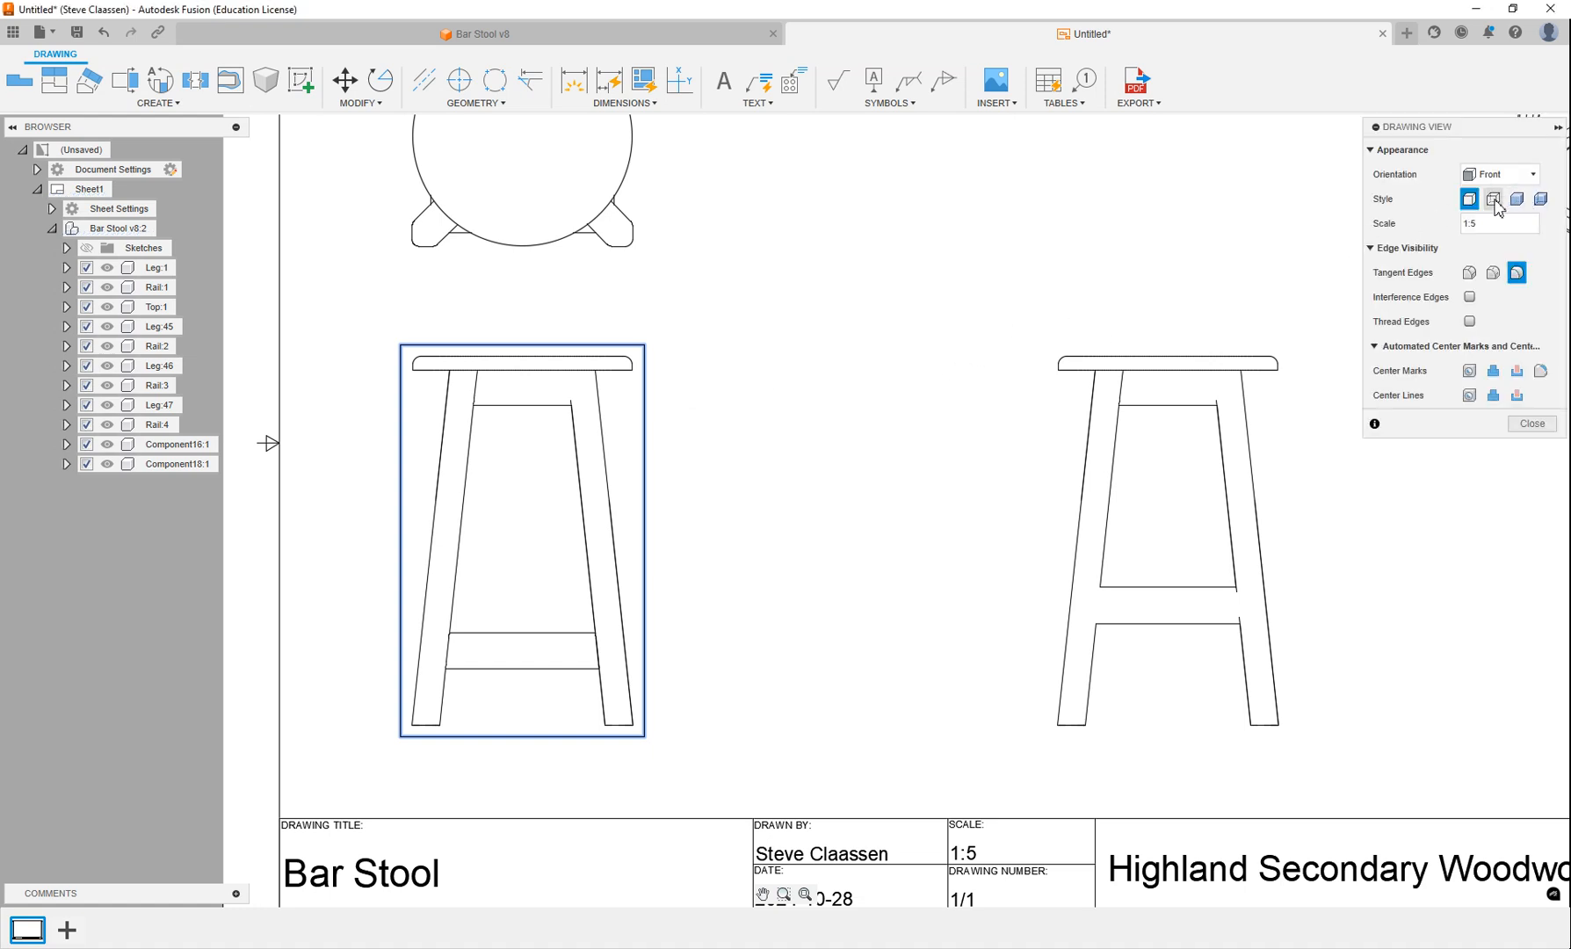
pyautogui.click(1494, 201)
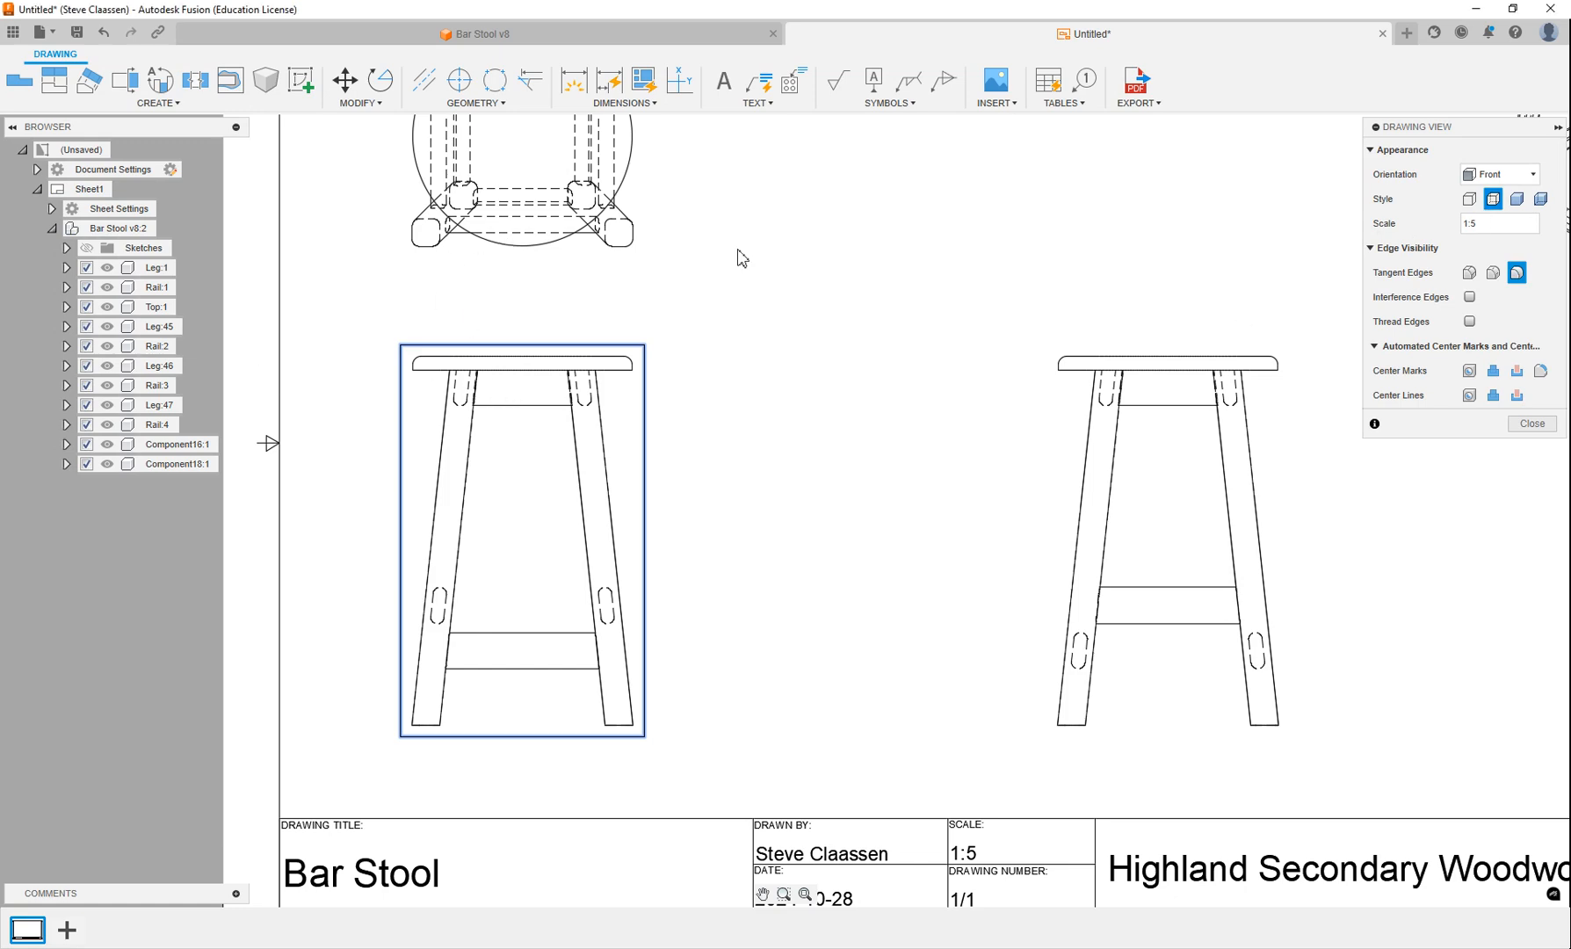
pyautogui.click(1469, 198)
pyautogui.click(1528, 425)
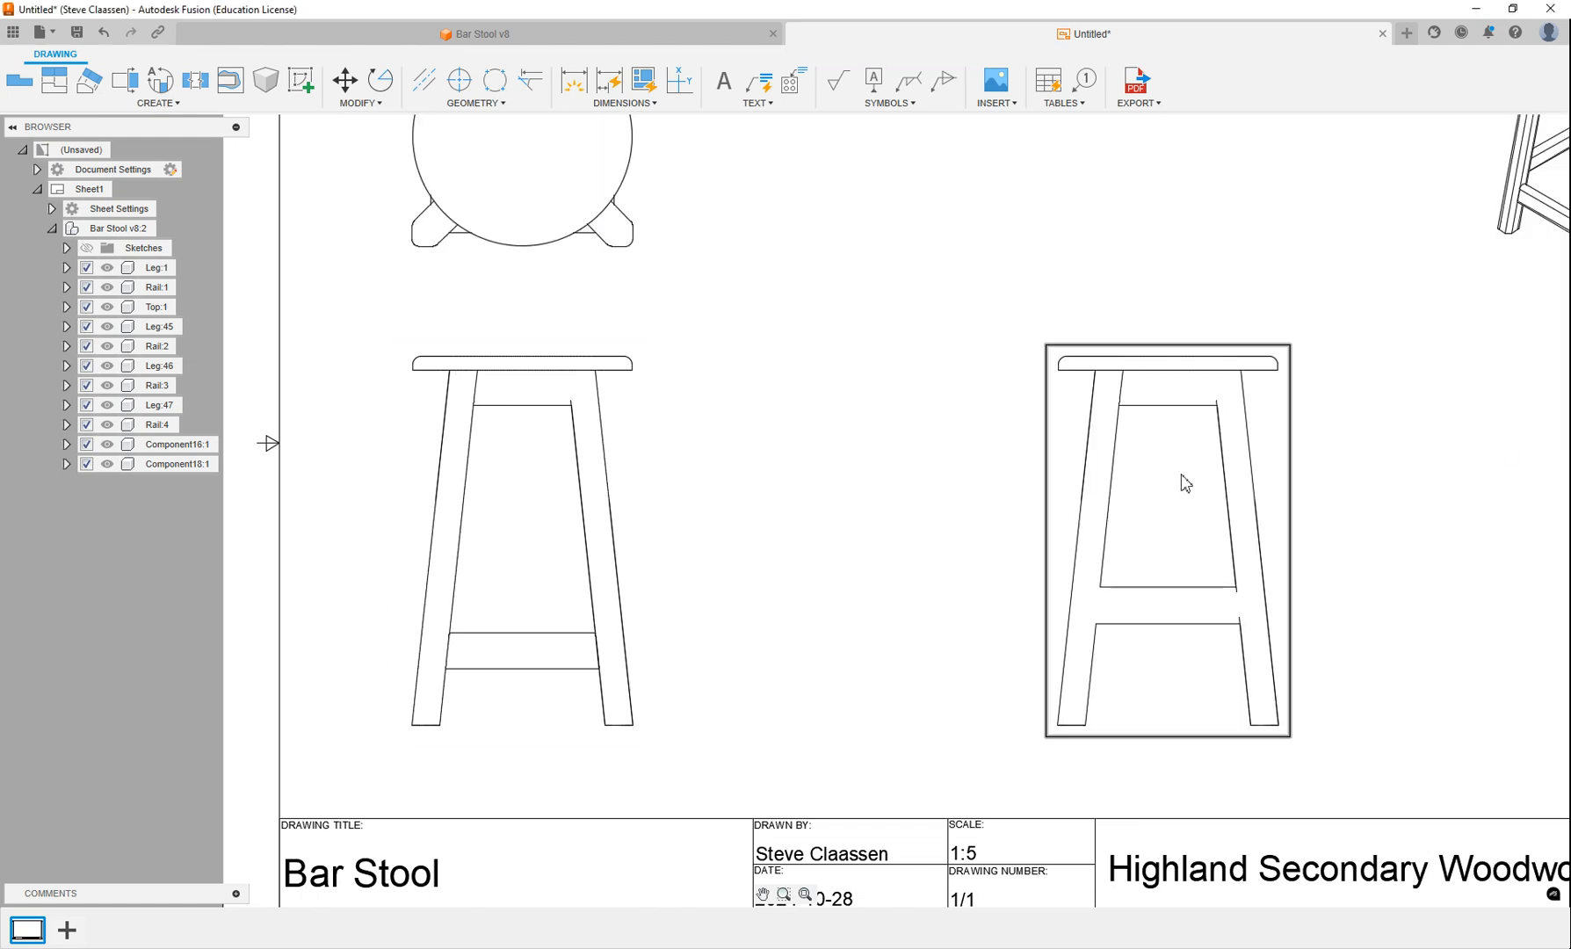
# Set the side view's style to visible and hidden edges so the rail joints show as dashed lines.
pyautogui.click(1215, 441)
pyautogui.rightClick(1215, 440)
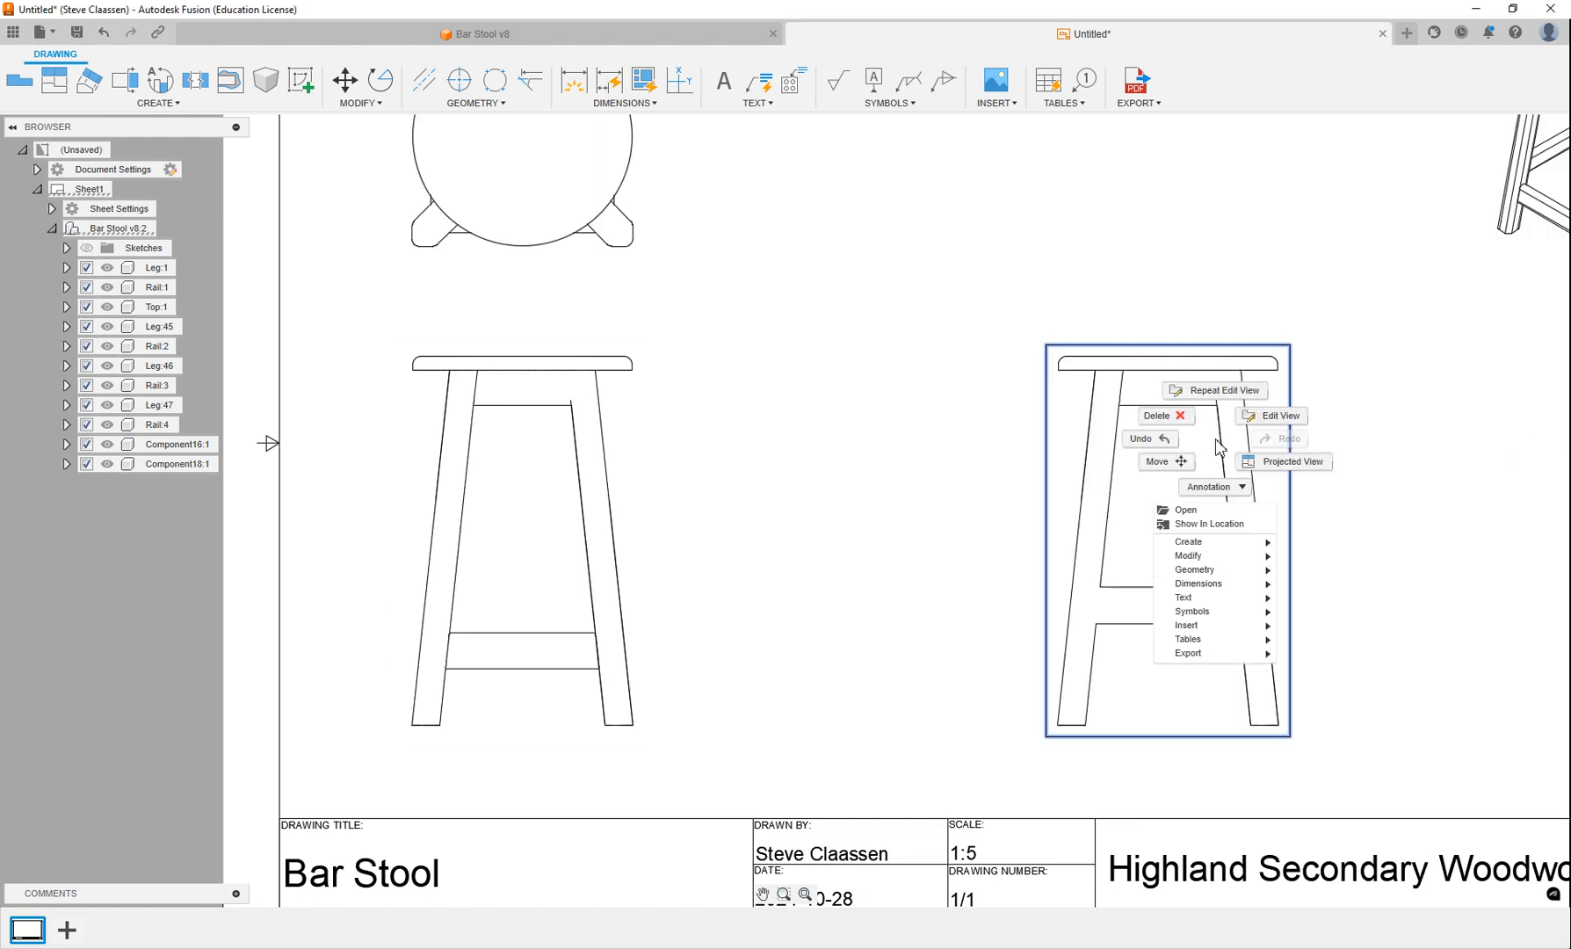
pyautogui.click(1263, 422)
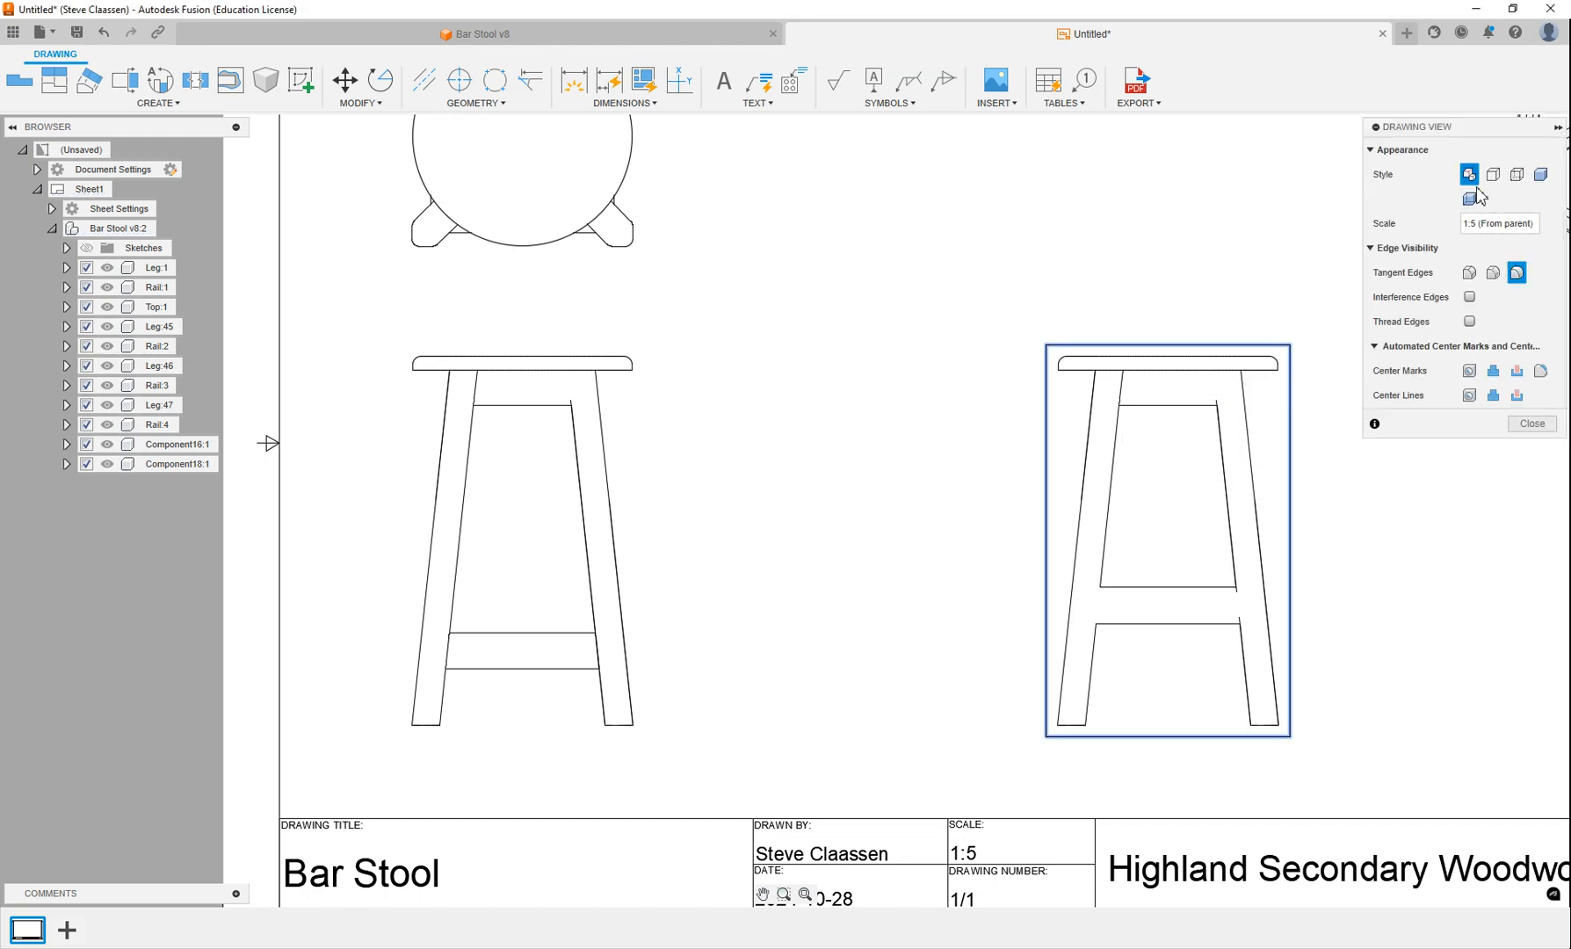
pyautogui.click(1516, 173)
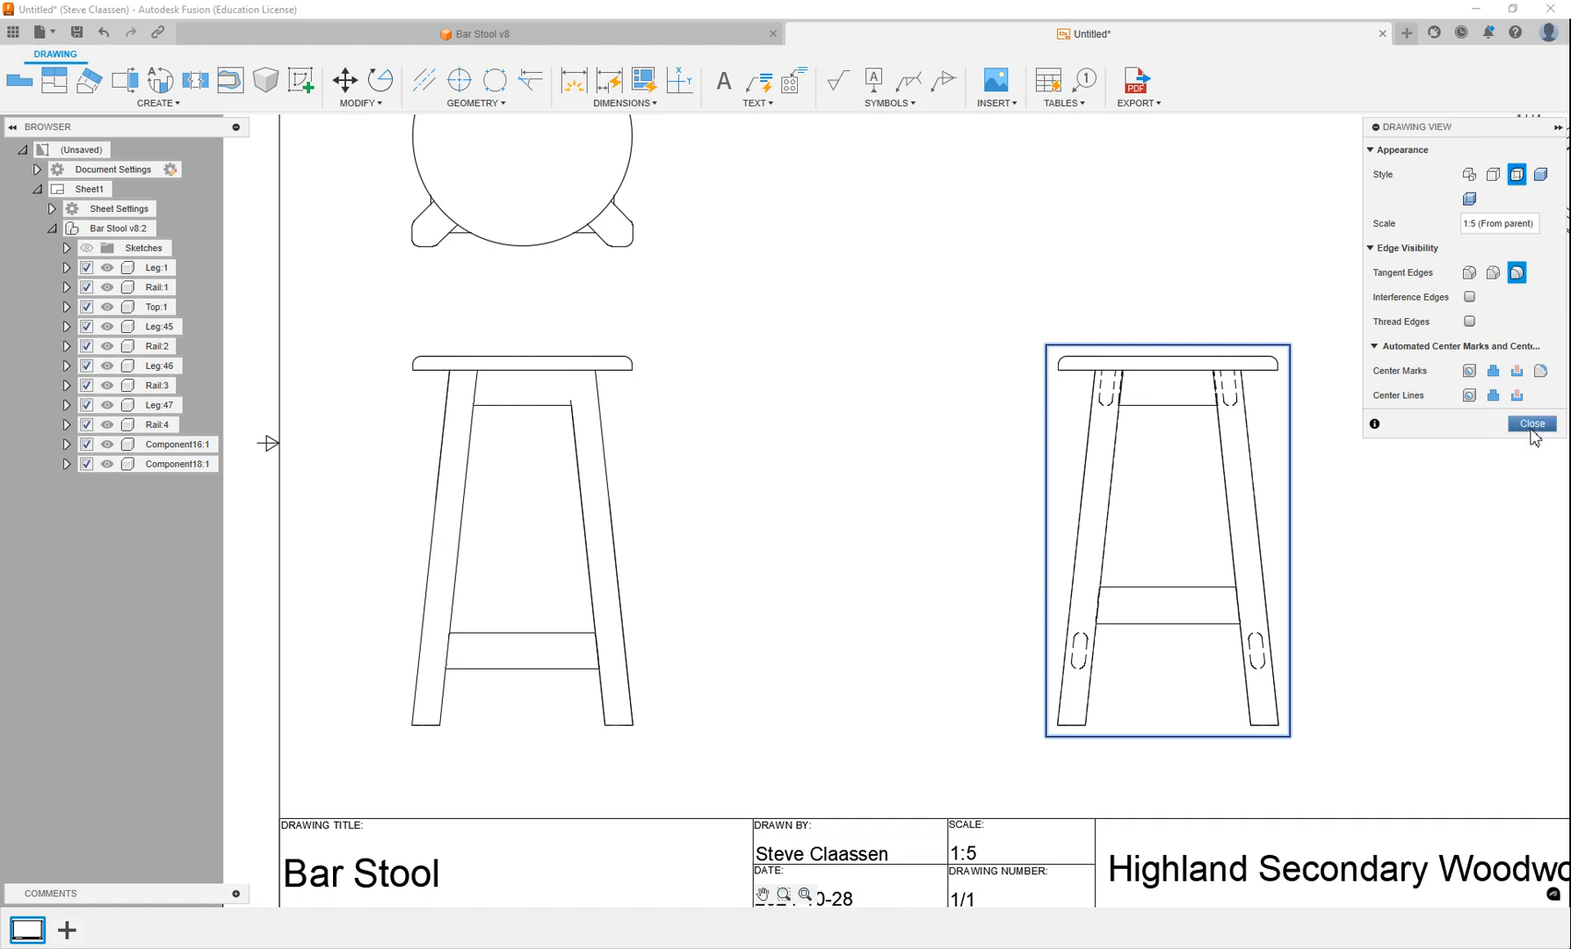
pyautogui.click(1531, 425)
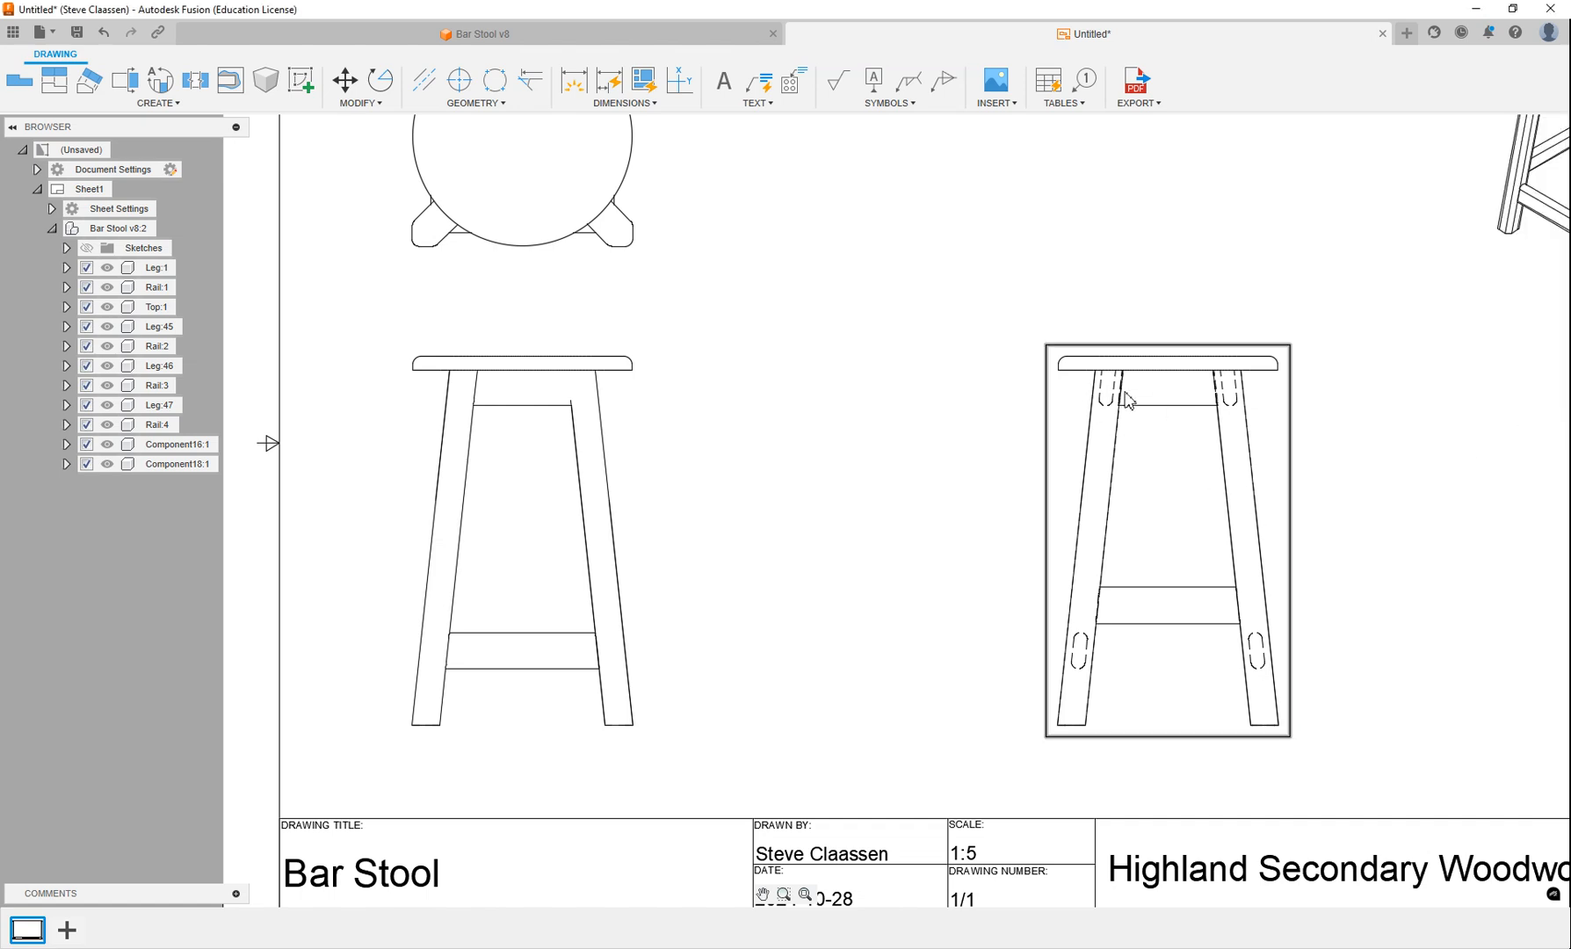
# Dimension the seat's overall width above it and its thickness beside it in the side view.
pyautogui.scroll(-2, 767, 600)
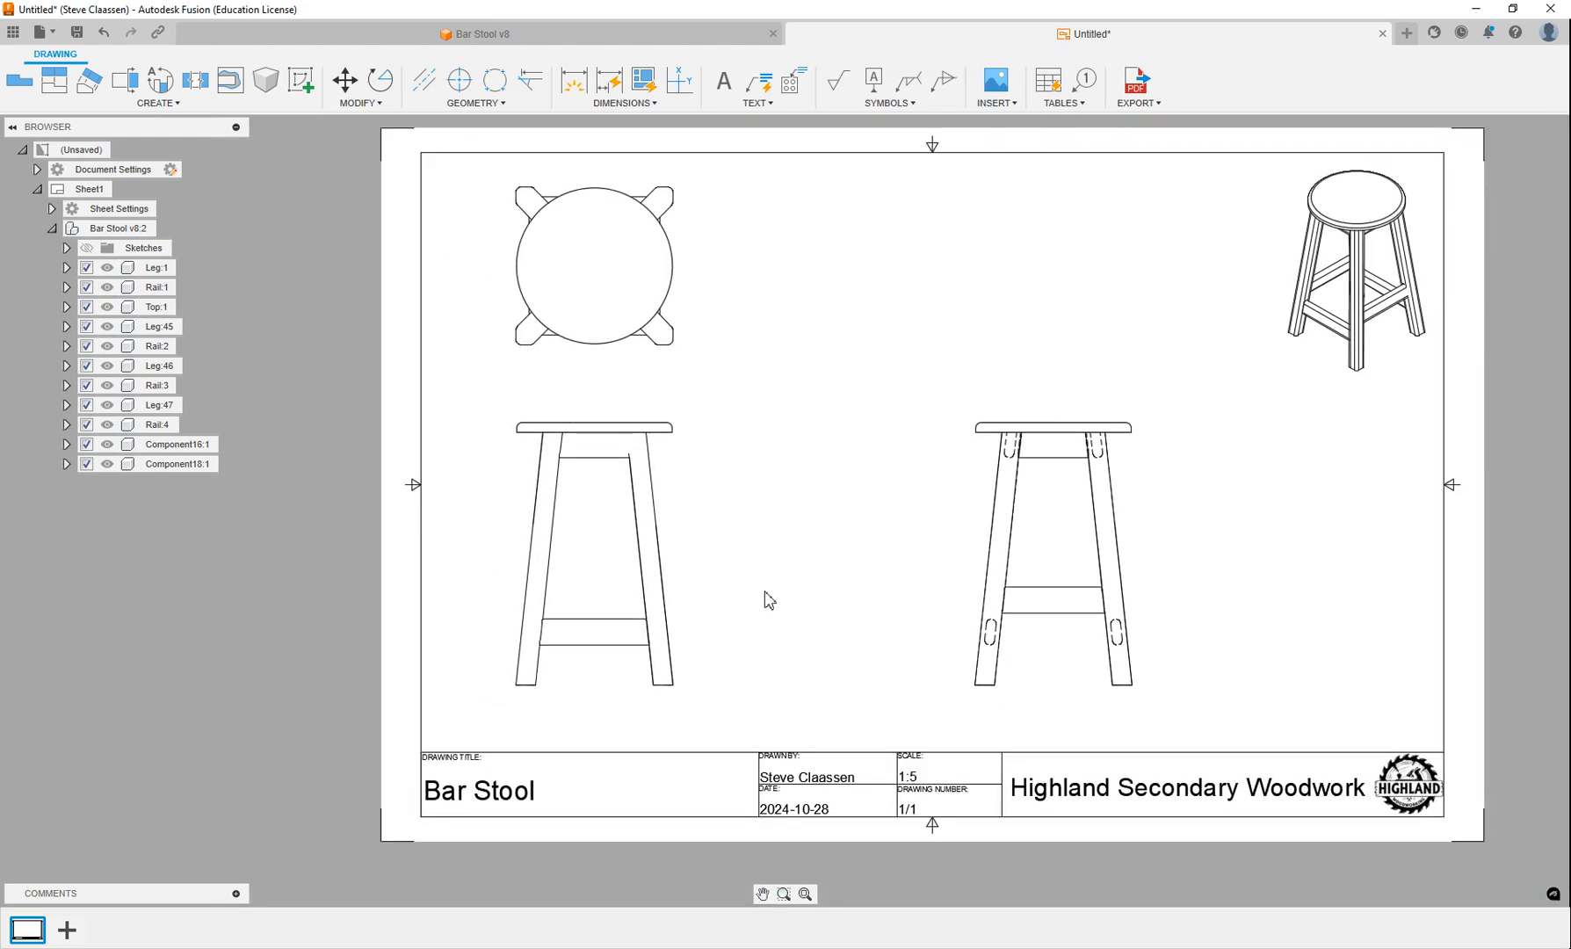
pyautogui.moveTo(891, 453); pyautogui.dragTo(774, 491, button='middle')
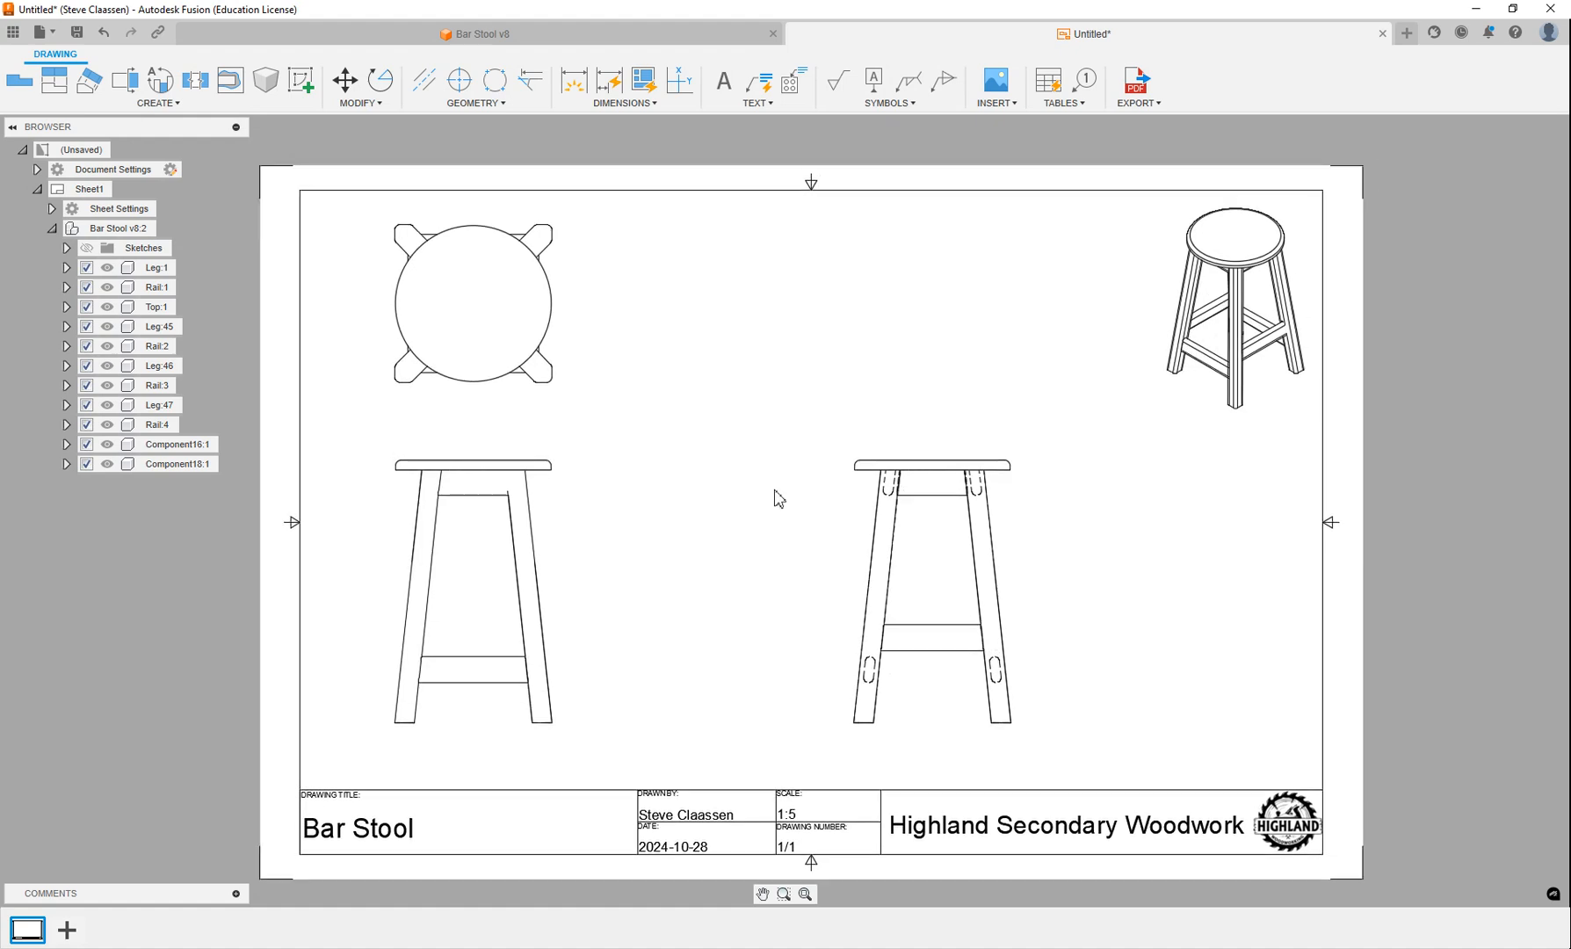
pyautogui.click(572, 80)
pyautogui.scroll(1, 904, 441)
pyautogui.scroll(3, 905, 442)
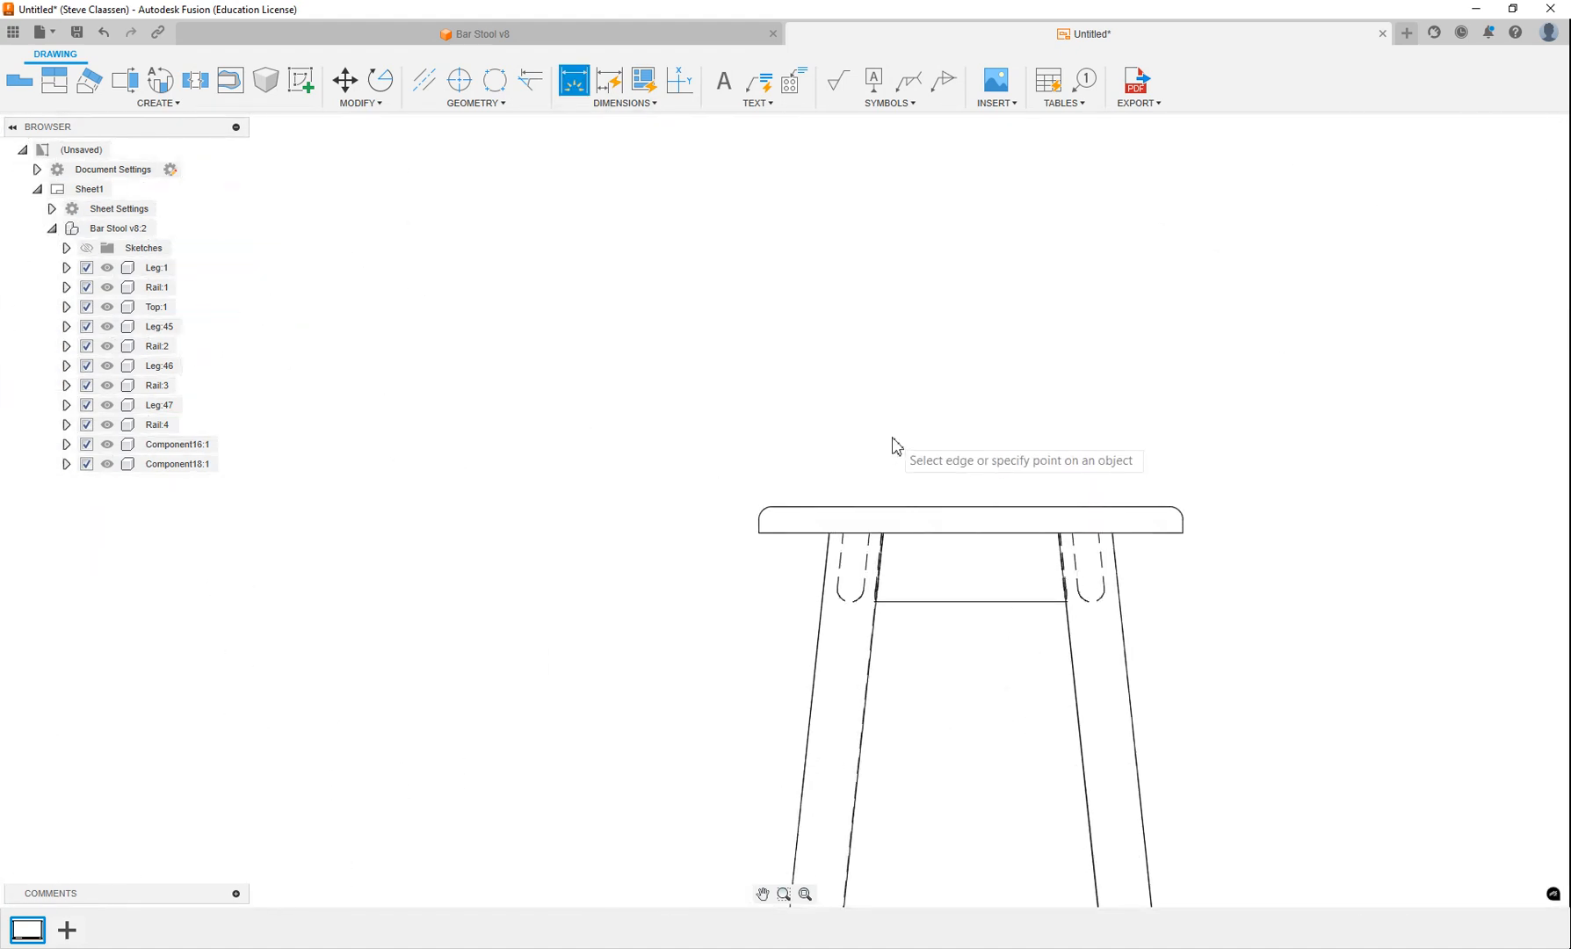
pyautogui.click(760, 533)
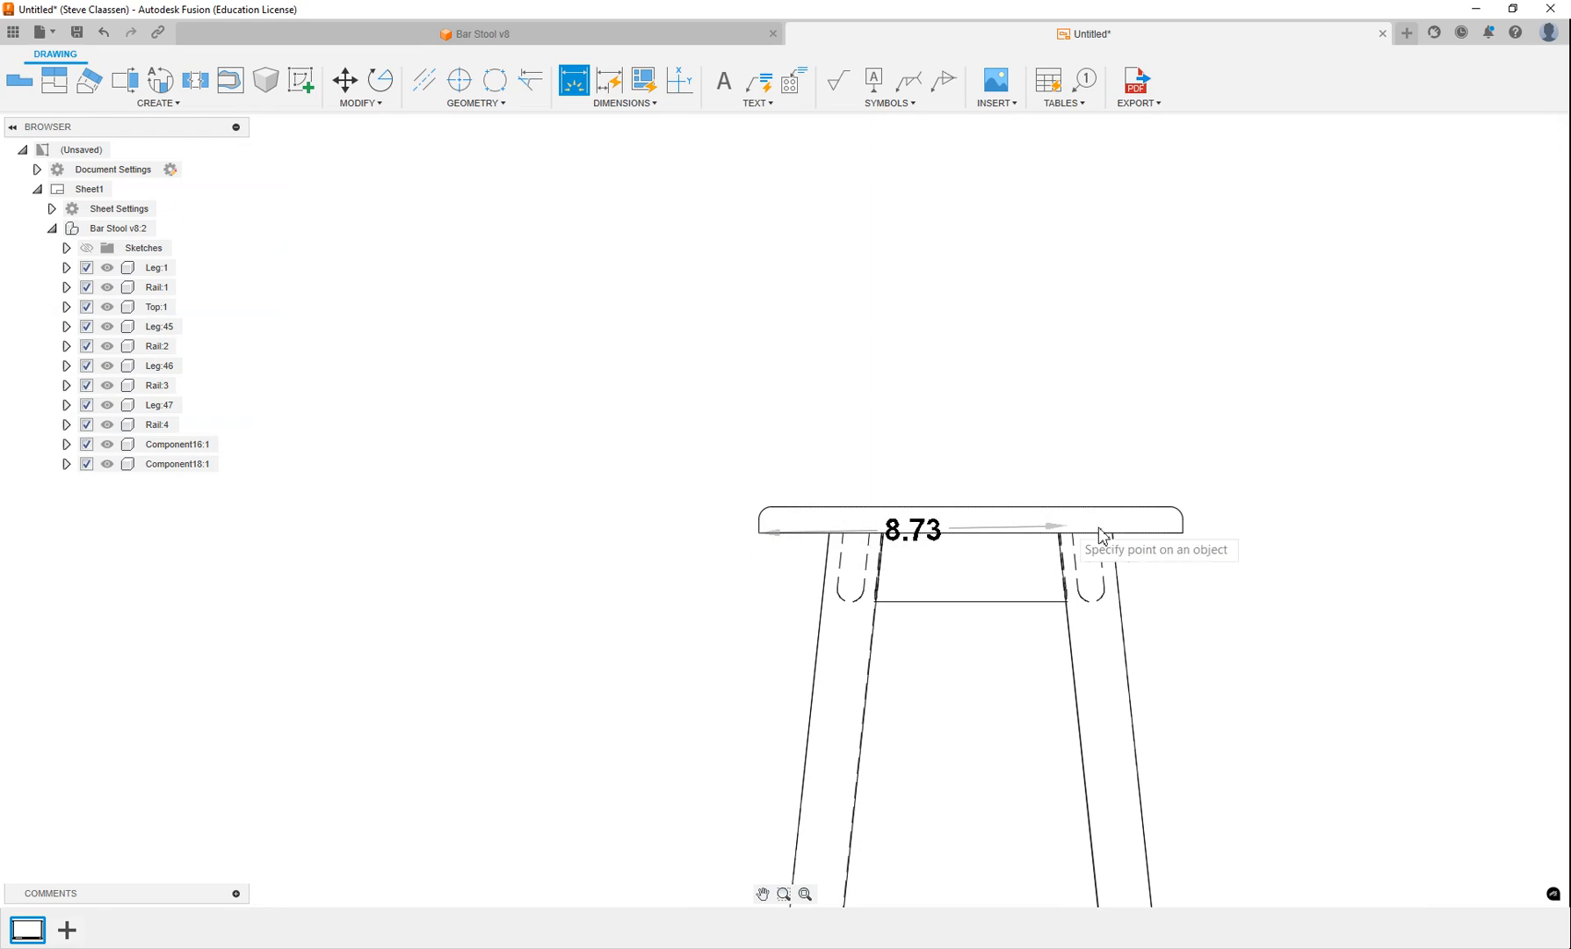
pyautogui.click(1183, 532)
pyautogui.click(1060, 407)
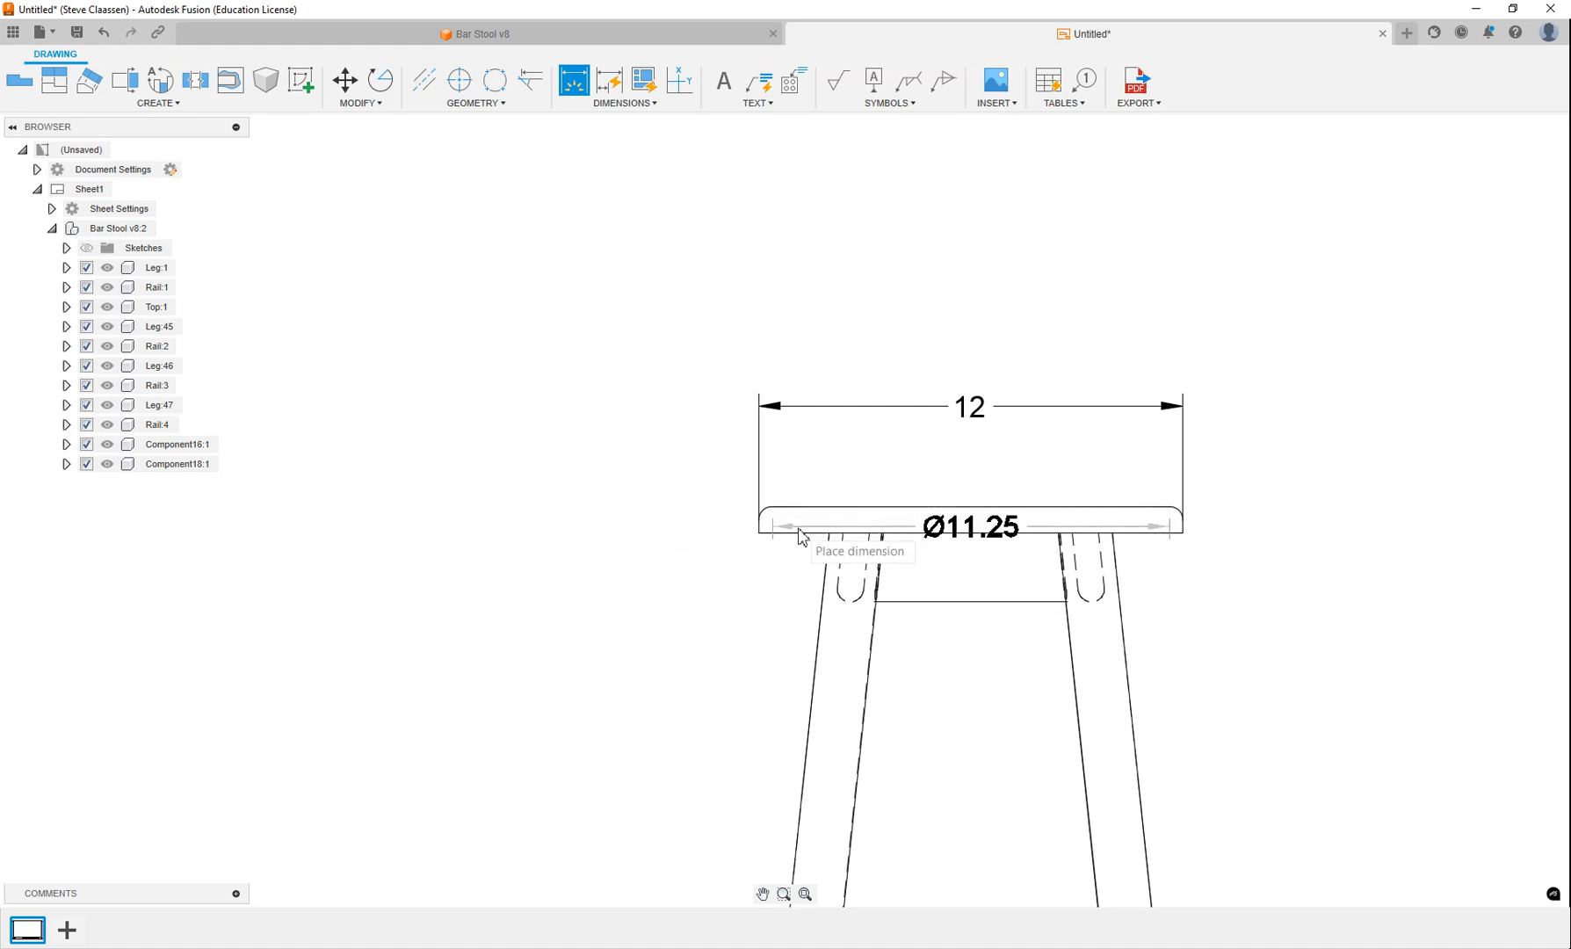
pyautogui.click(673, 533)
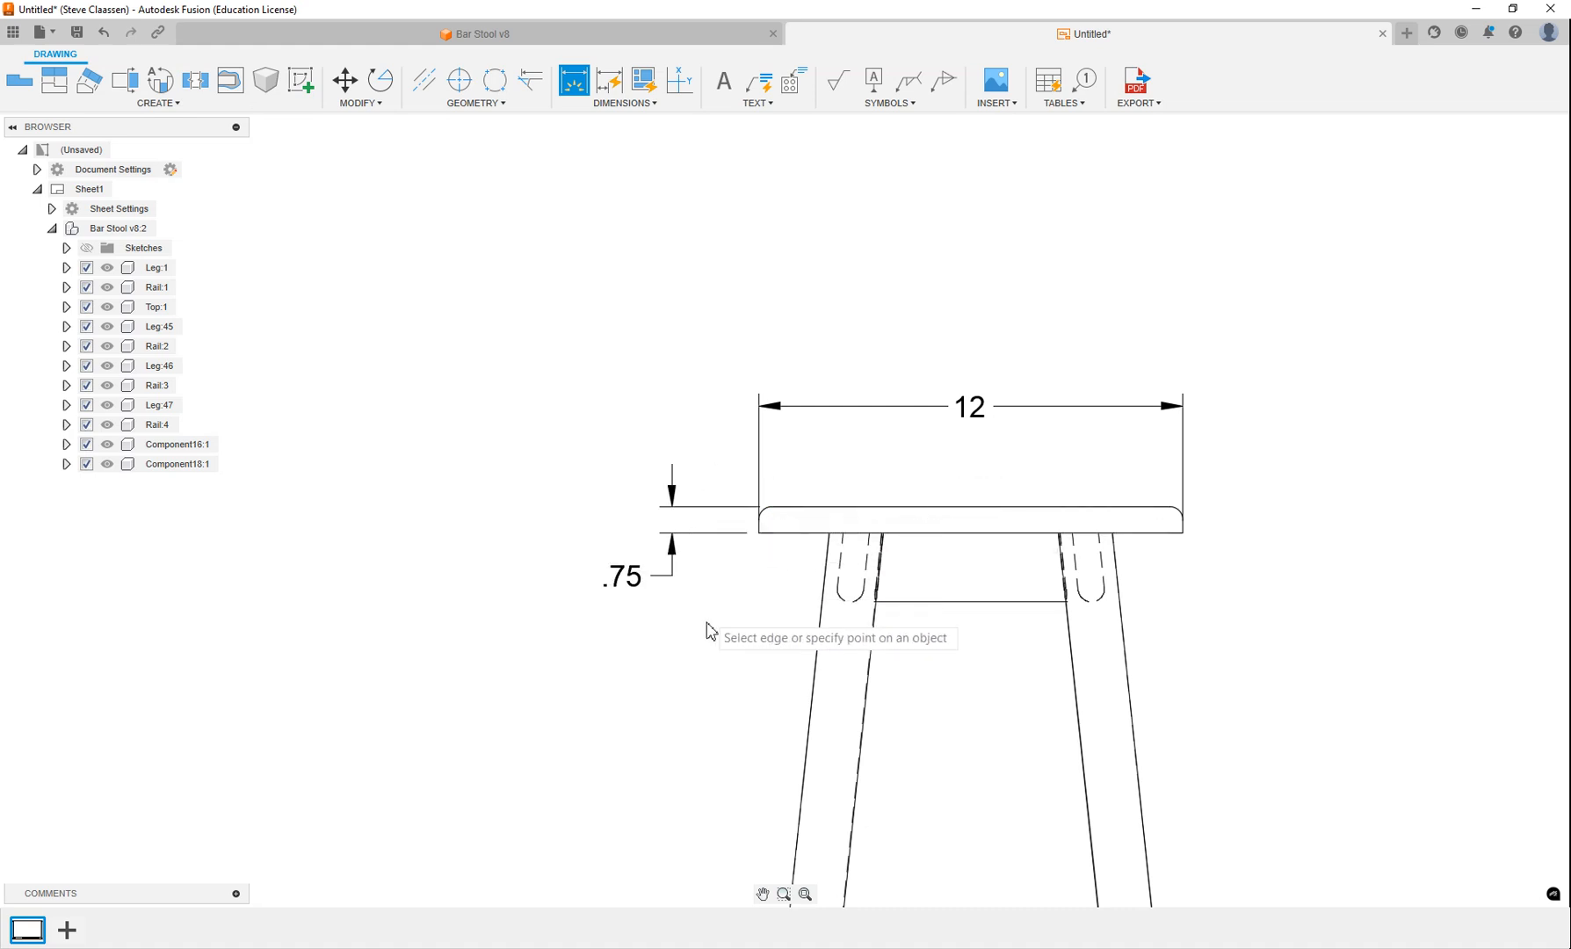
# Add a diameter dimension to the rounded upper-right edge of the seat in the side view.
pyautogui.scroll(6, 1181, 531)
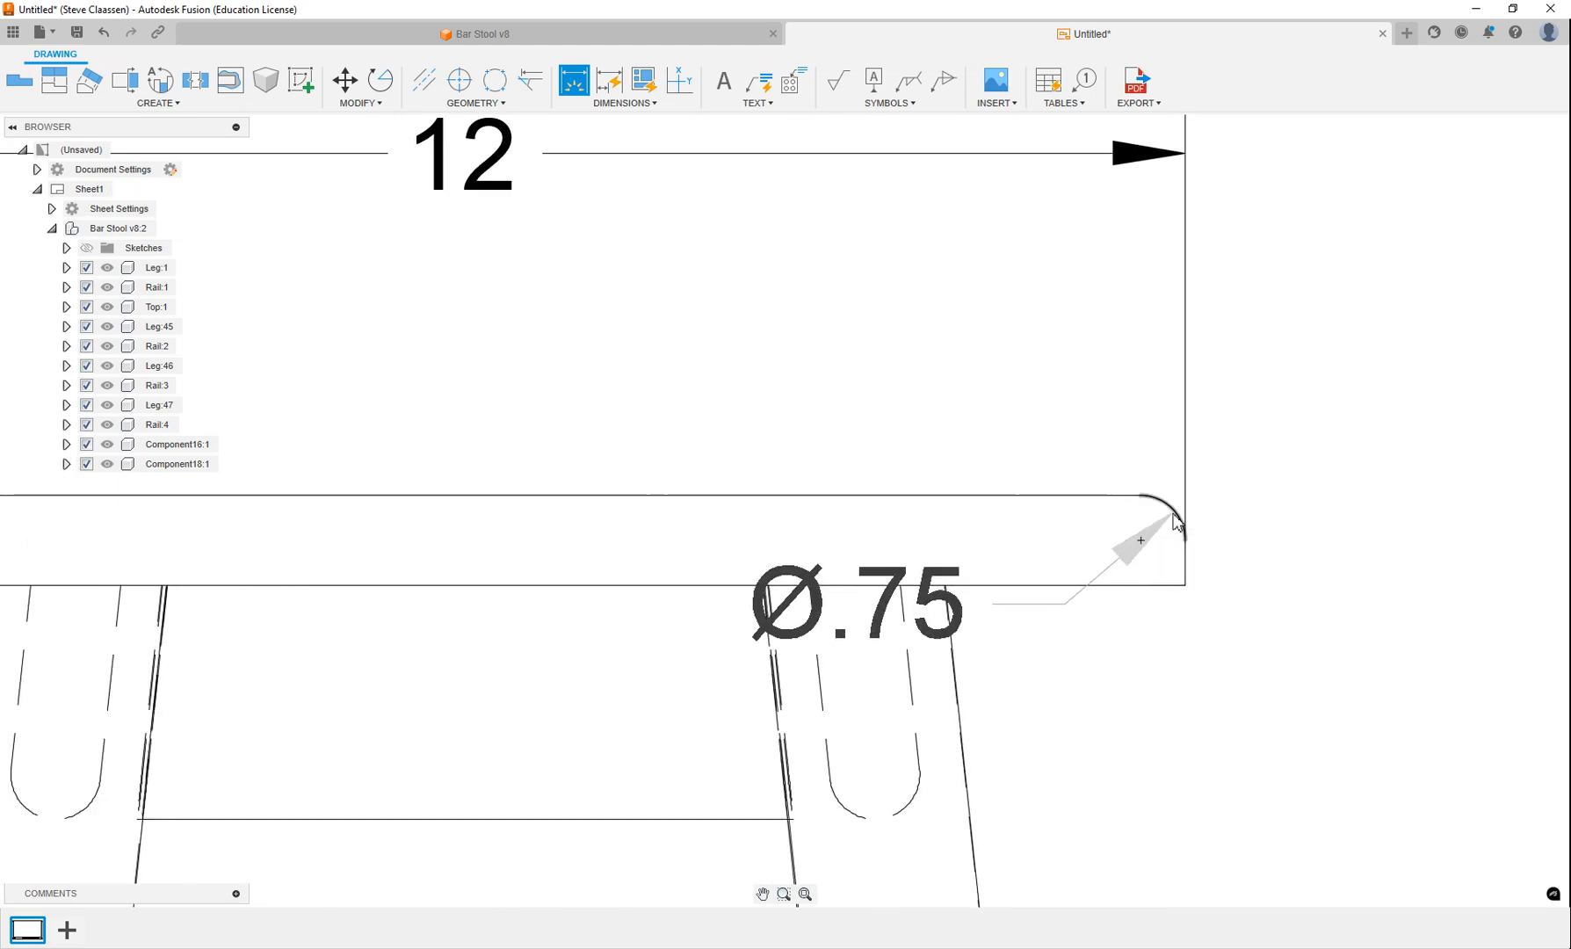
pyautogui.click(1172, 509)
pyautogui.scroll(-5, 1297, 445)
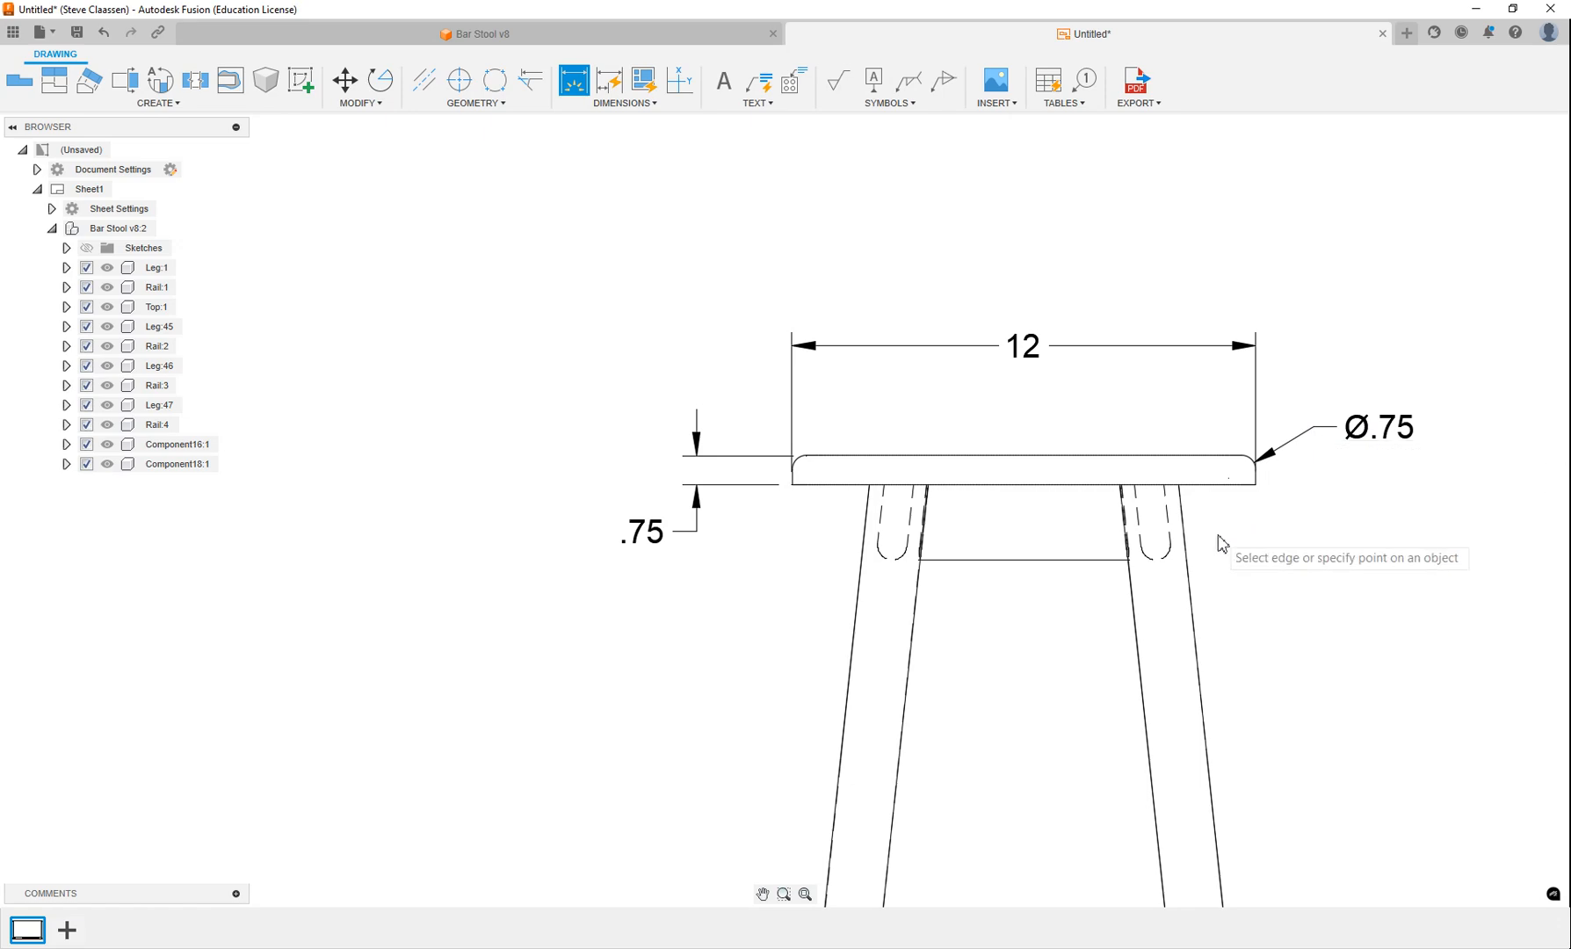
# Dimension the upper edge length of the lower rail in the side view, placing it above the rail.
pyautogui.scroll(-2, 964, 677)
pyautogui.scroll(-3, 933, 502)
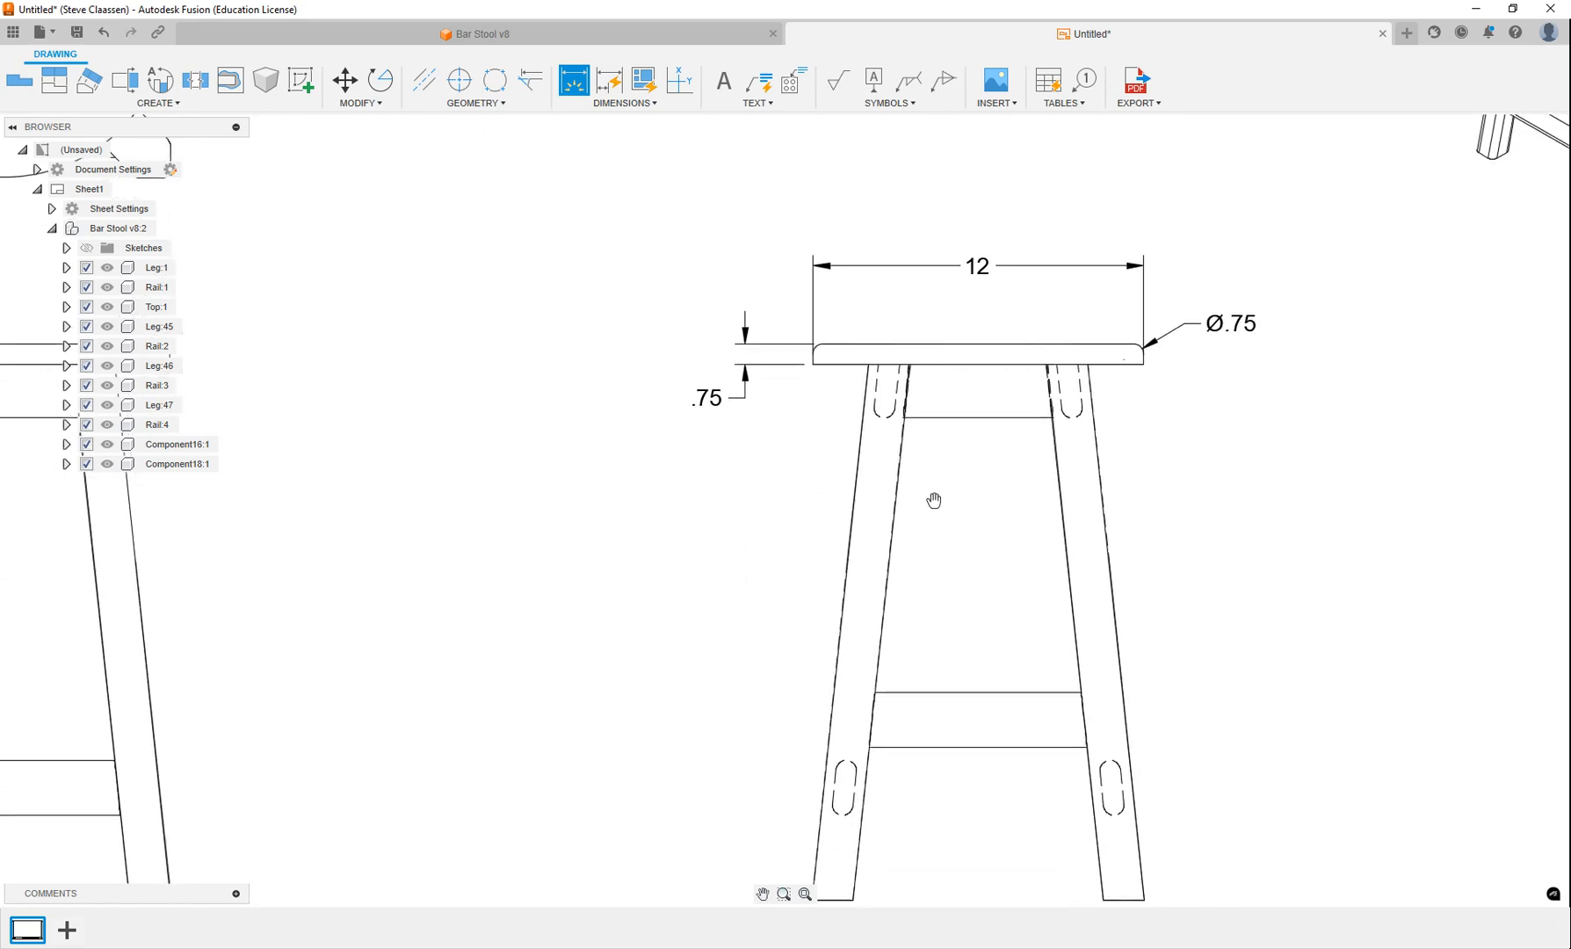
pyautogui.scroll(5, 933, 680)
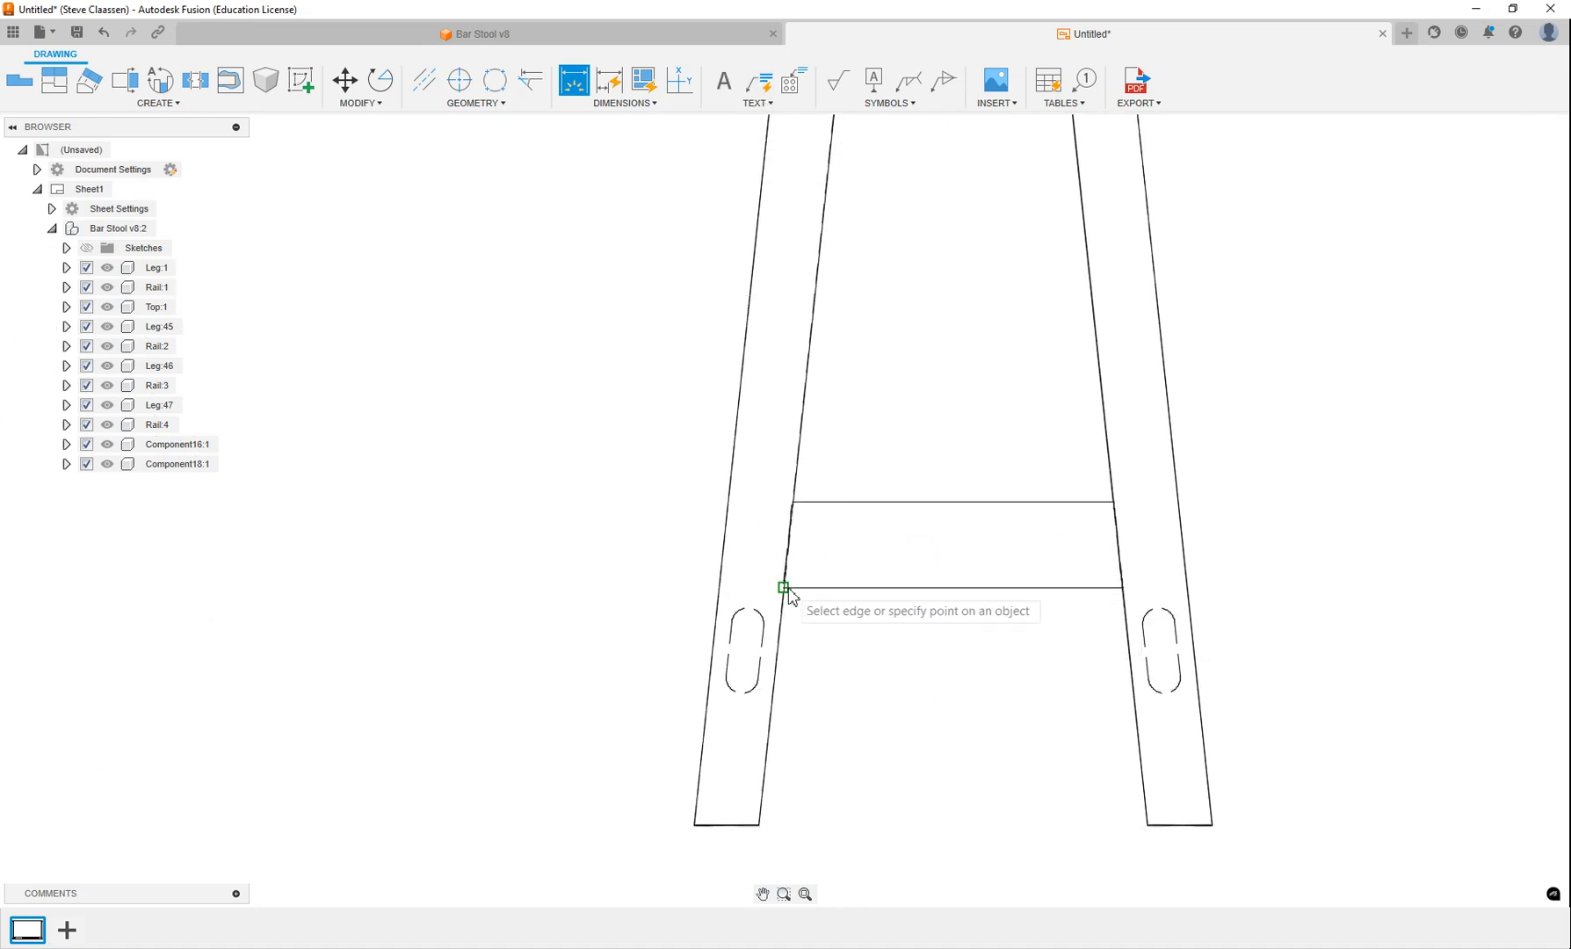
pyautogui.click(874, 588)
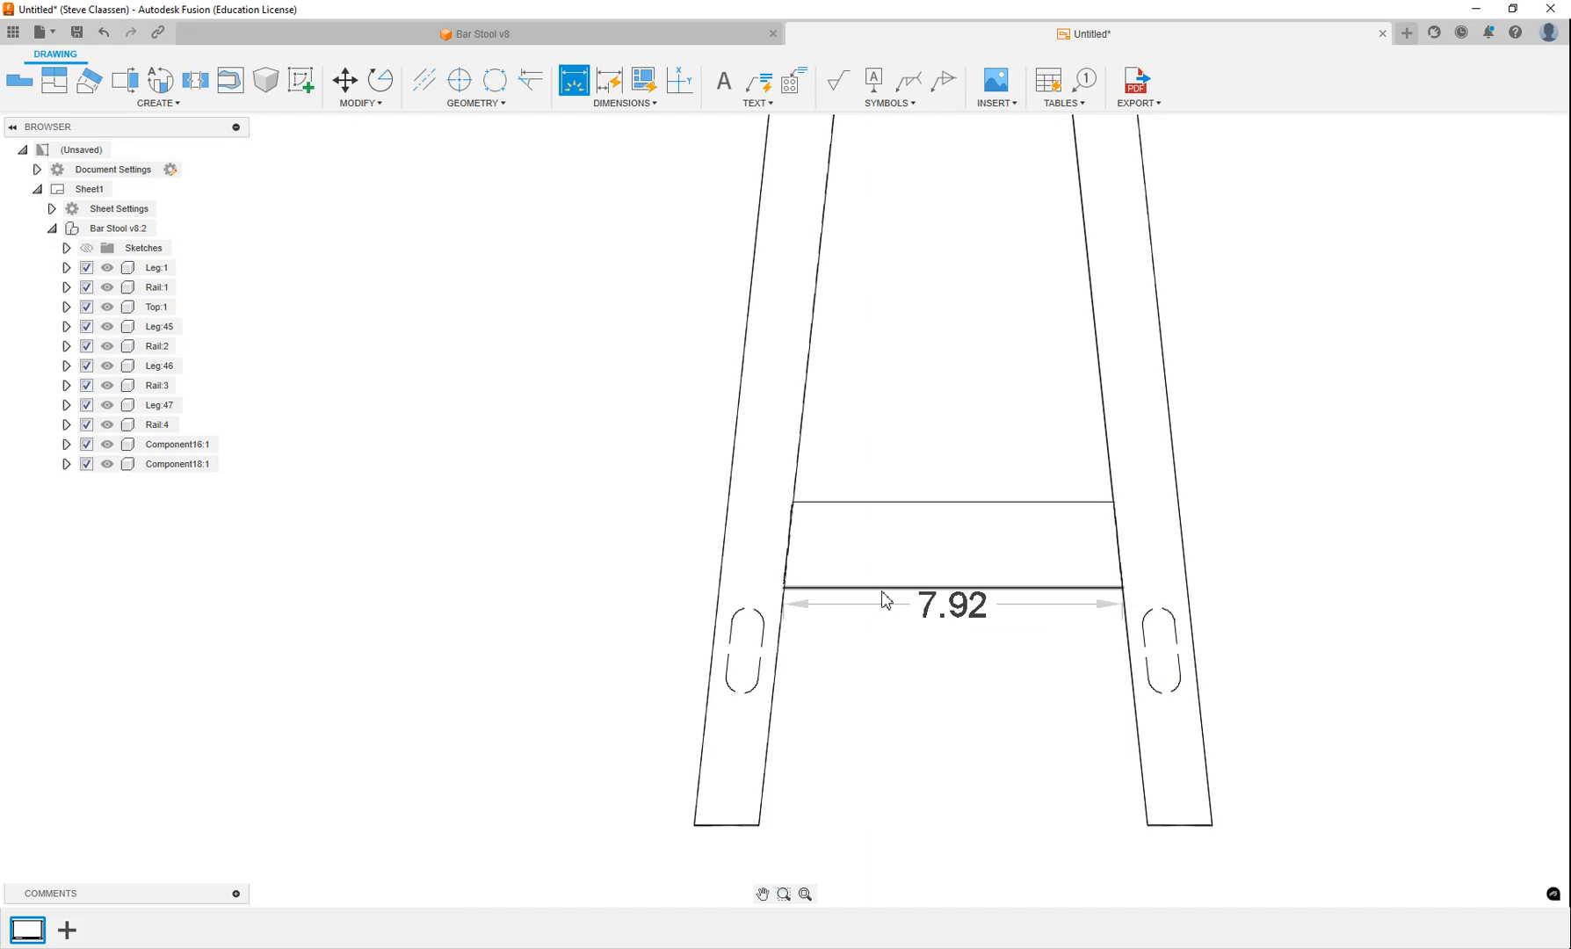
pyautogui.click(929, 510)
pyautogui.click(929, 432)
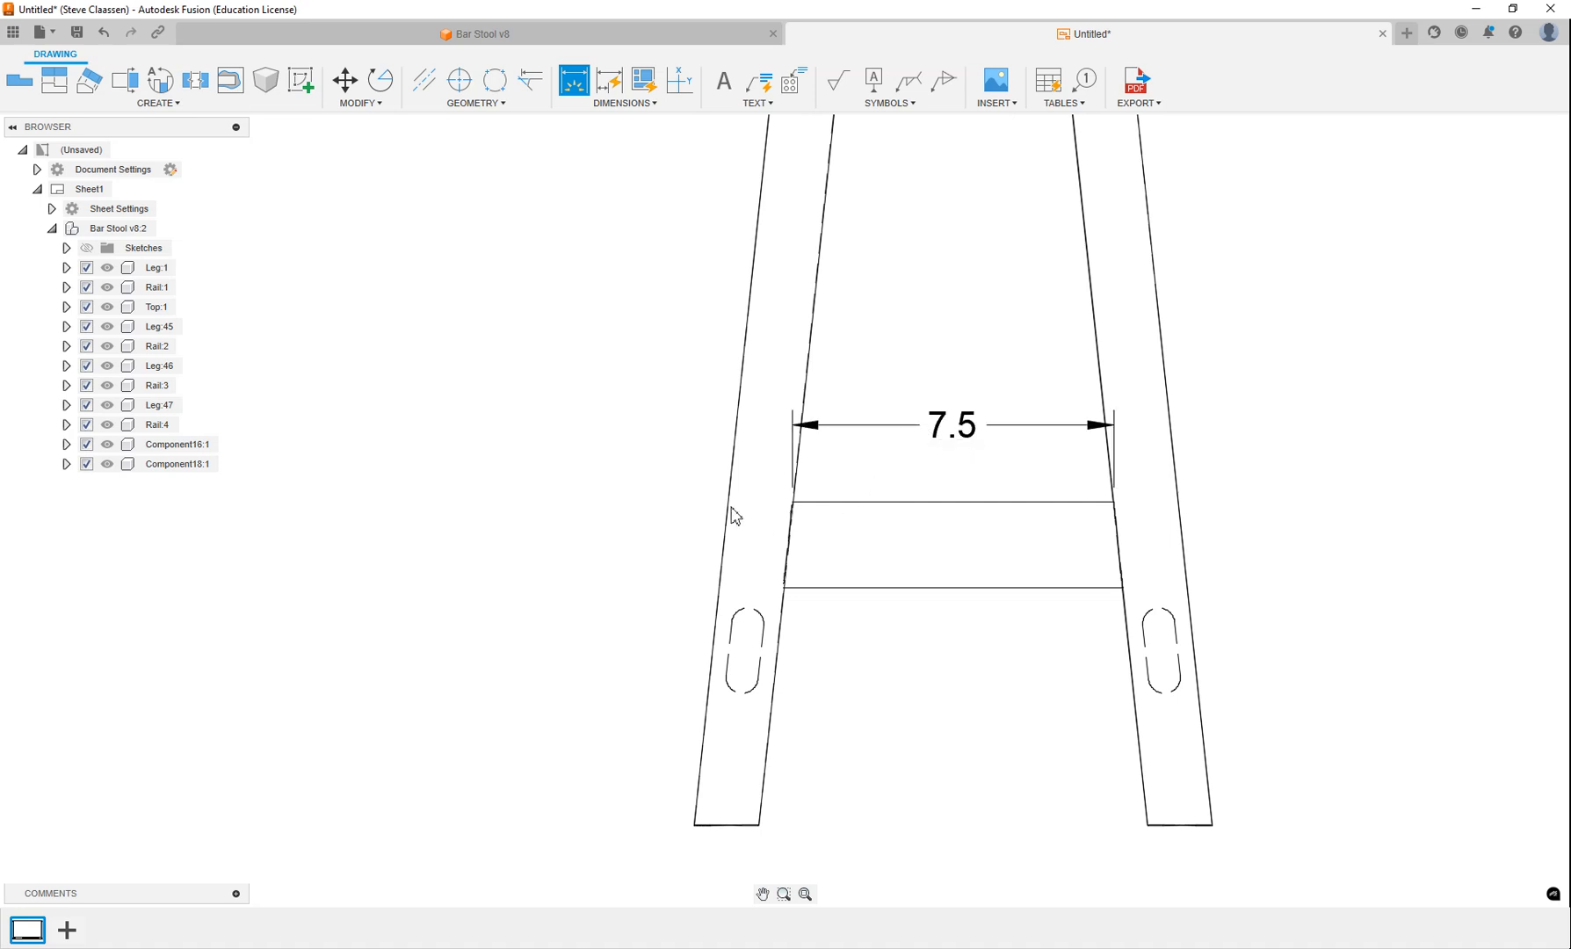
# Dimension the upper edge length of the lower rail in the front view, placing it above the rail.
pyautogui.scroll(-2, 690, 531)
pyautogui.moveTo(404, 659); pyautogui.dragTo(1036, 611, button='middle')
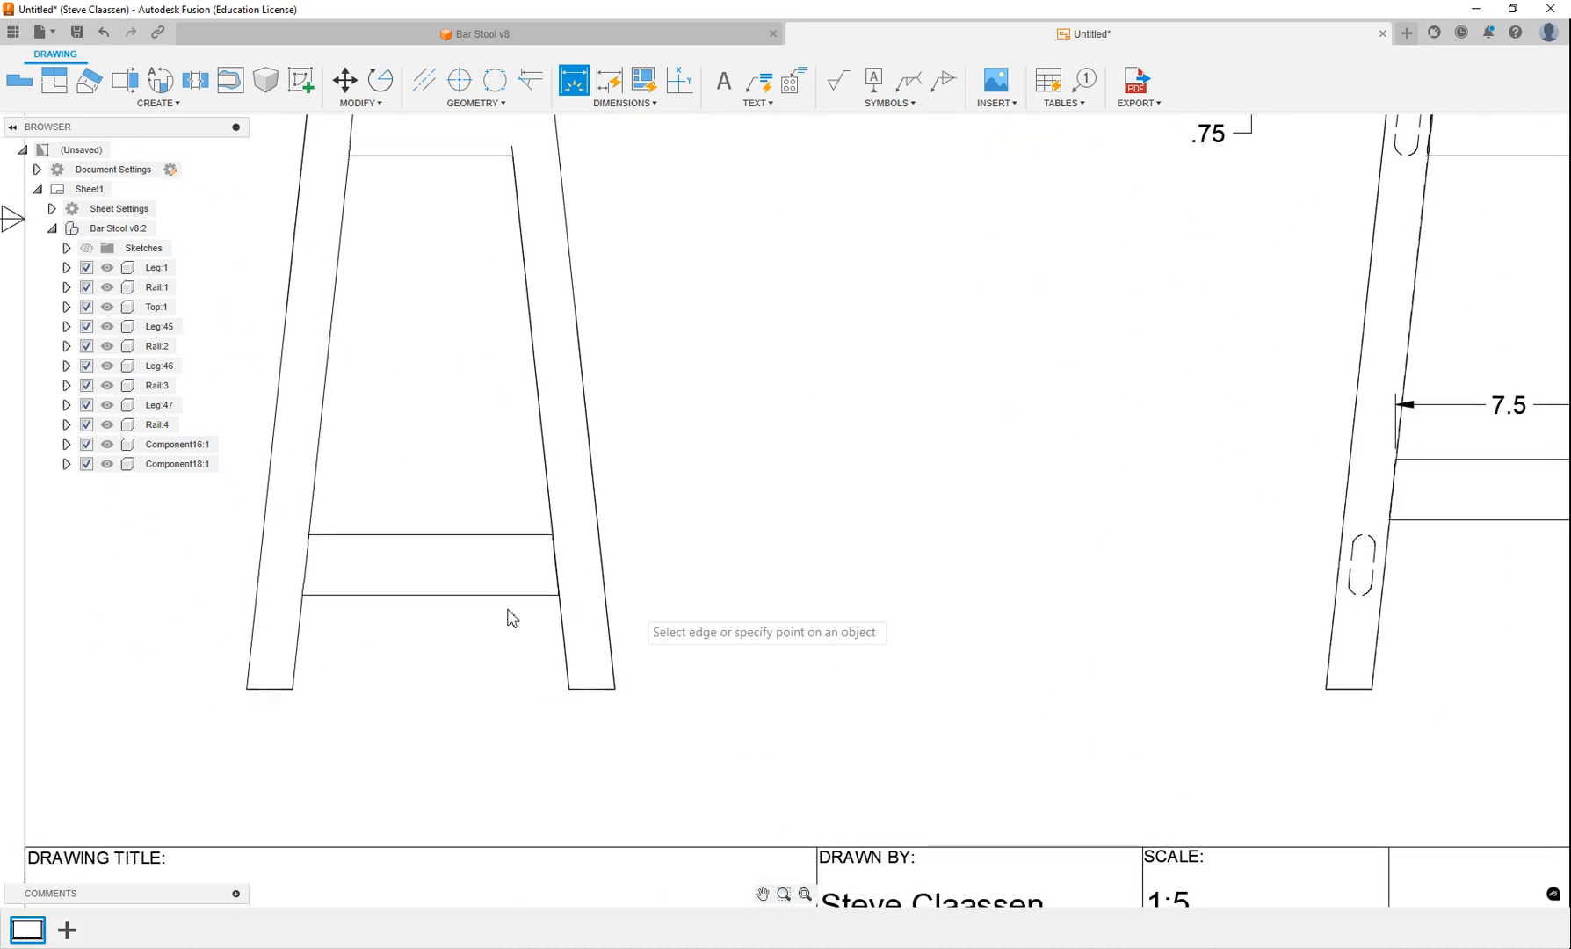
pyautogui.click(439, 540)
pyautogui.click(442, 488)
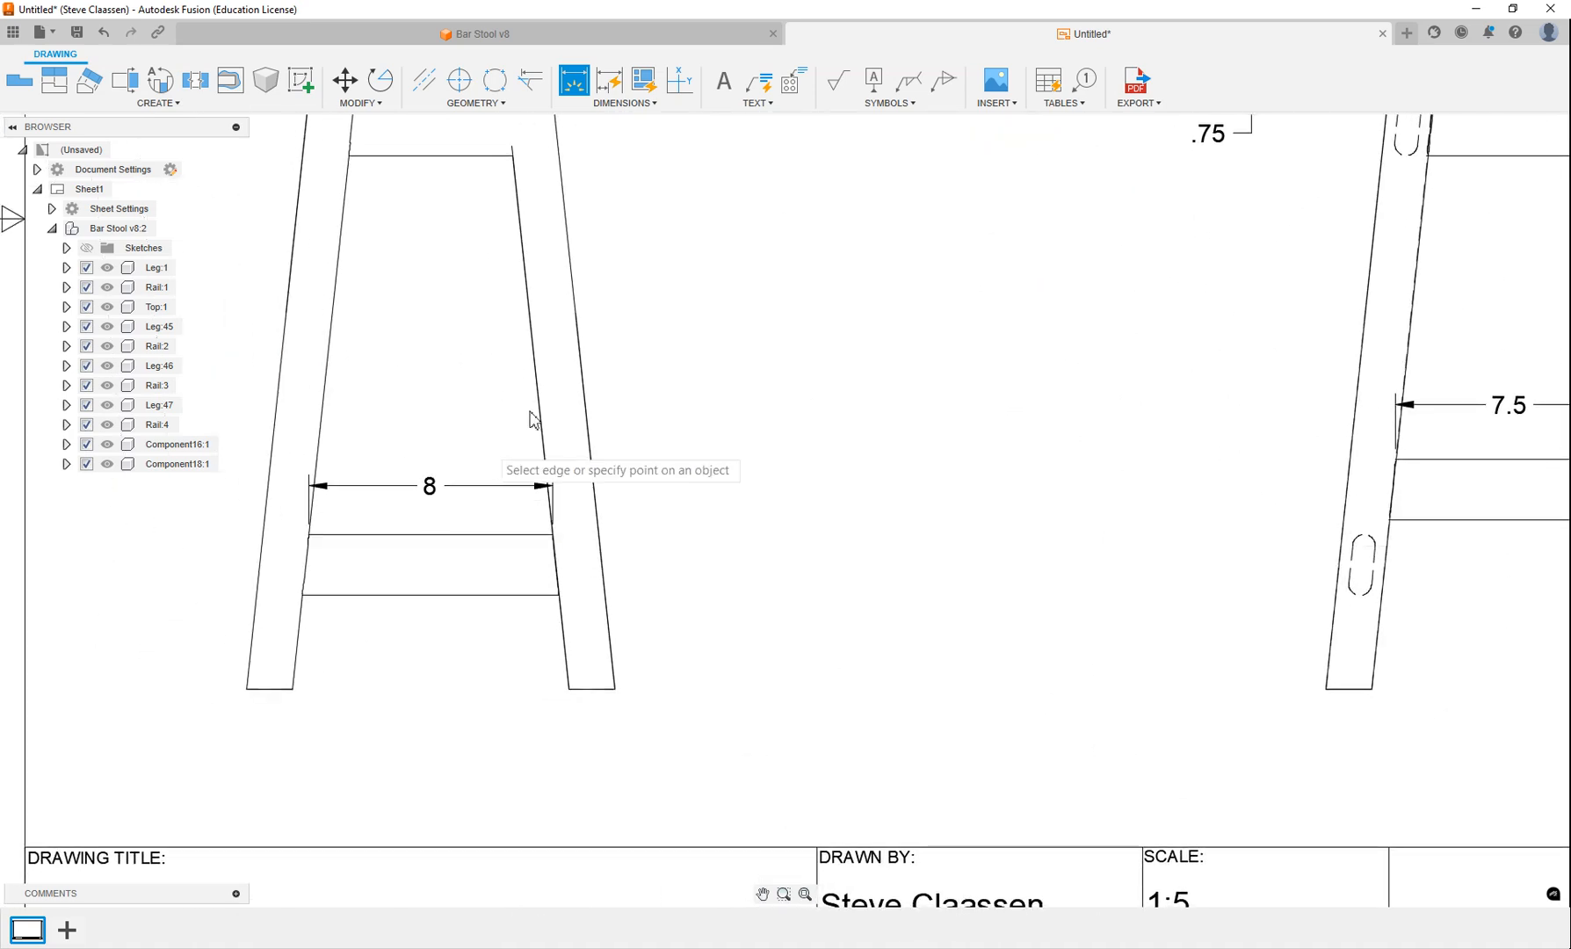
# Dimension the vertical distance from the seat's underside to the upper rail's lower edge, to the right of the front view.
pyautogui.moveTo(575, 315); pyautogui.dragTo(583, 587, button='middle')
pyautogui.scroll(4, 562, 369)
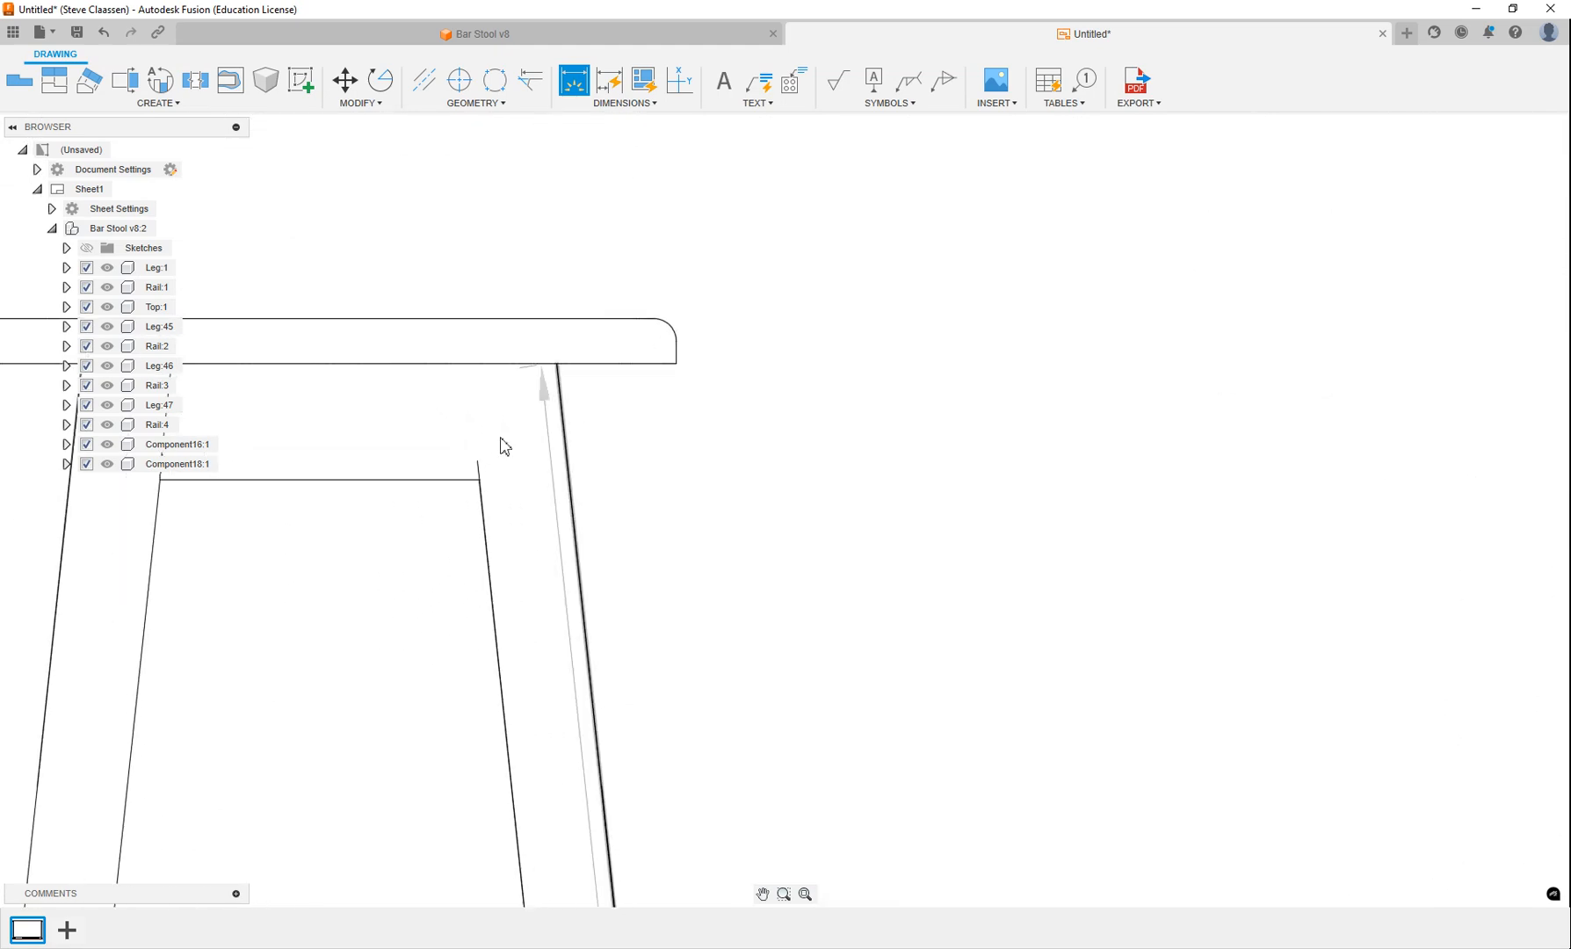
pyautogui.click(435, 481)
pyautogui.click(436, 364)
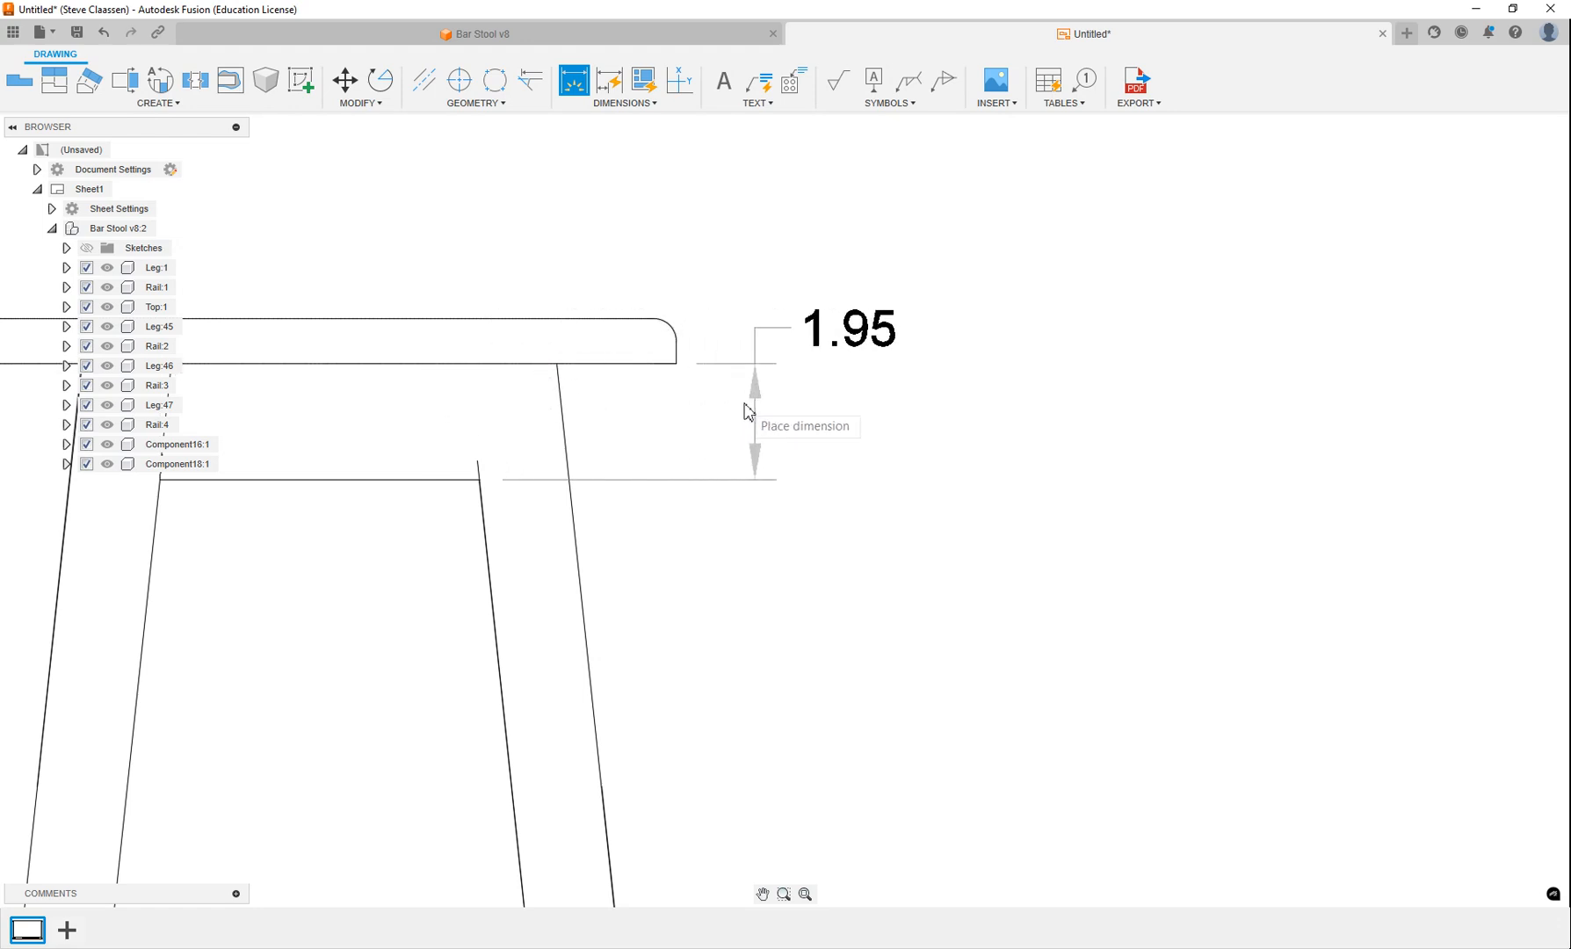
pyautogui.click(801, 407)
# Add an angular dimension between the upper rail's lower edge and the left leg's inner edge in the front view, placed inside the corner.
pyautogui.scroll(-5, 701, 515)
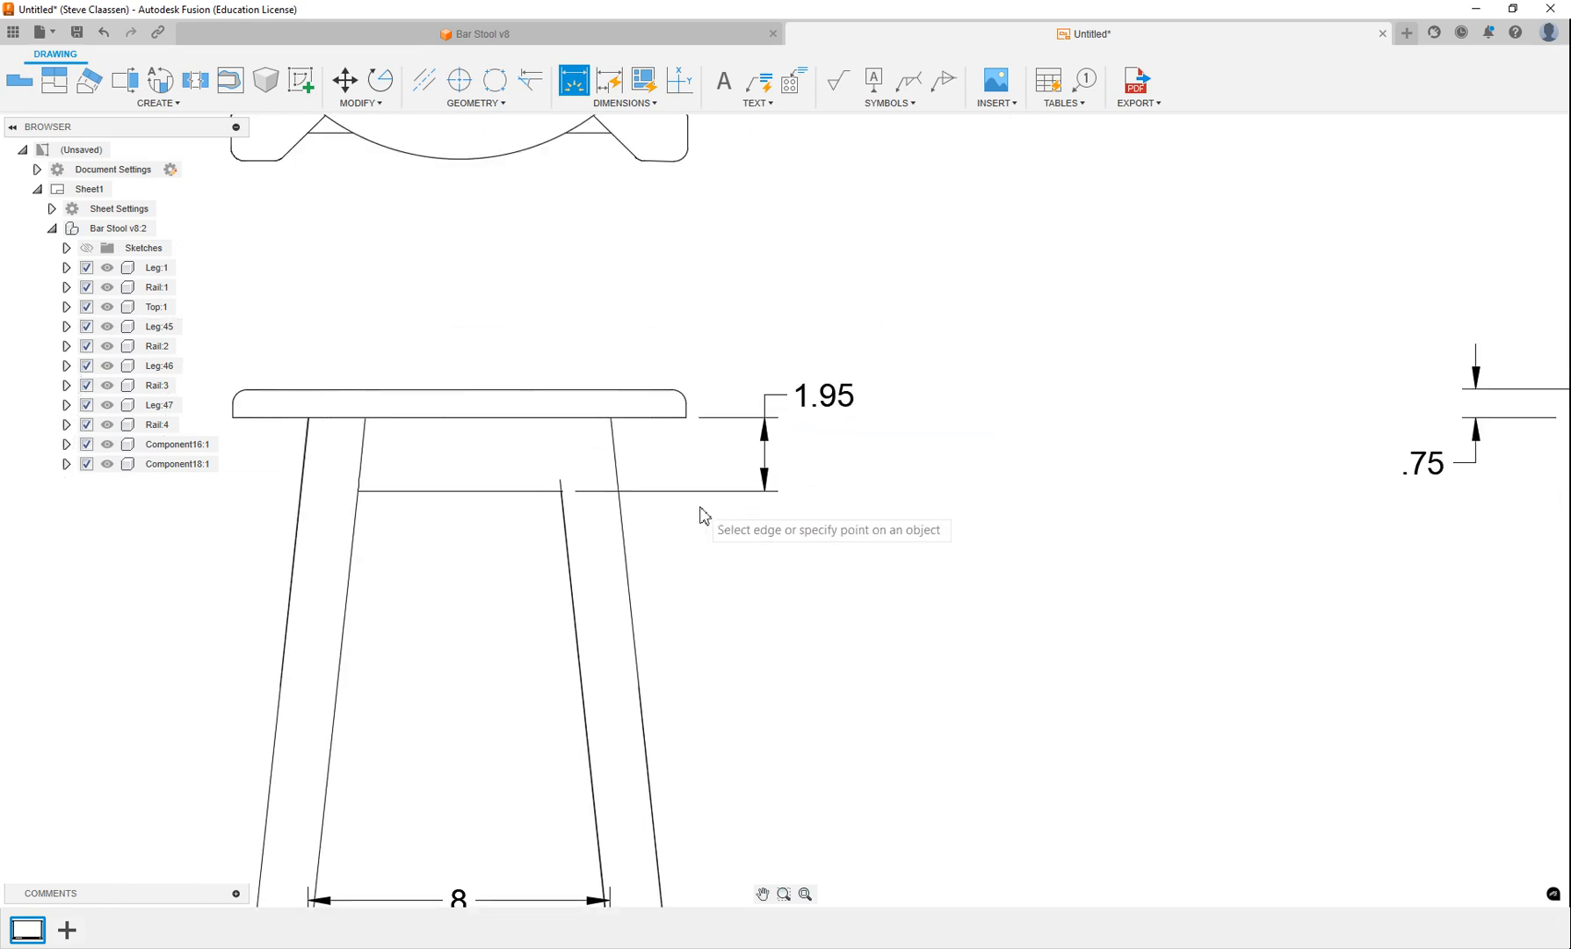
pyautogui.scroll(3, 538, 507)
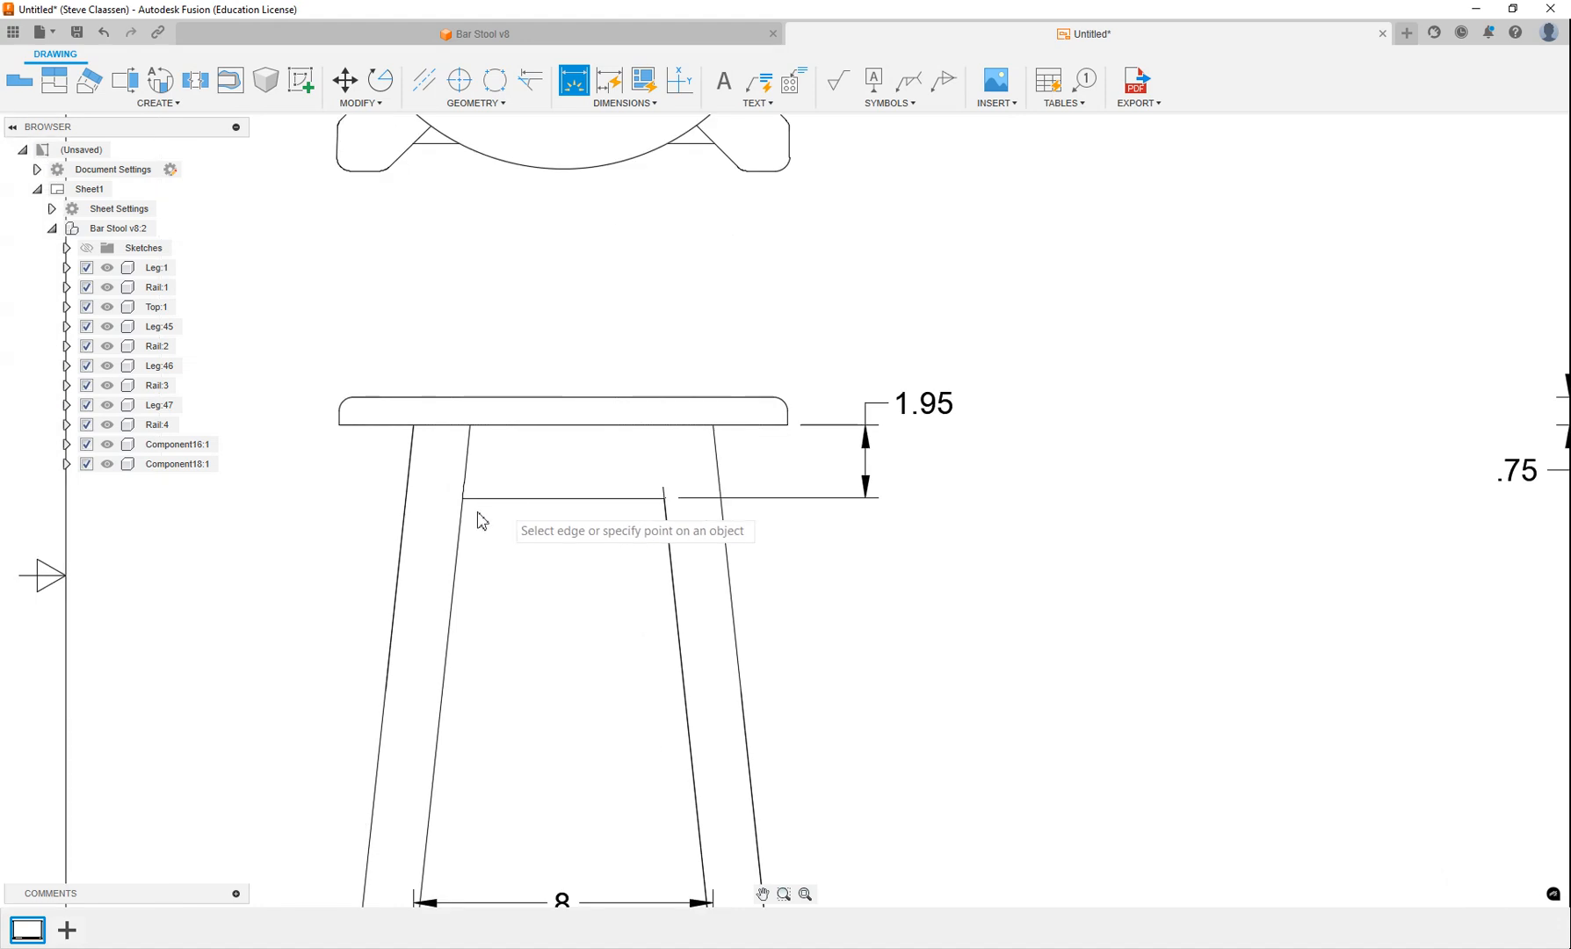
pyautogui.click(503, 500)
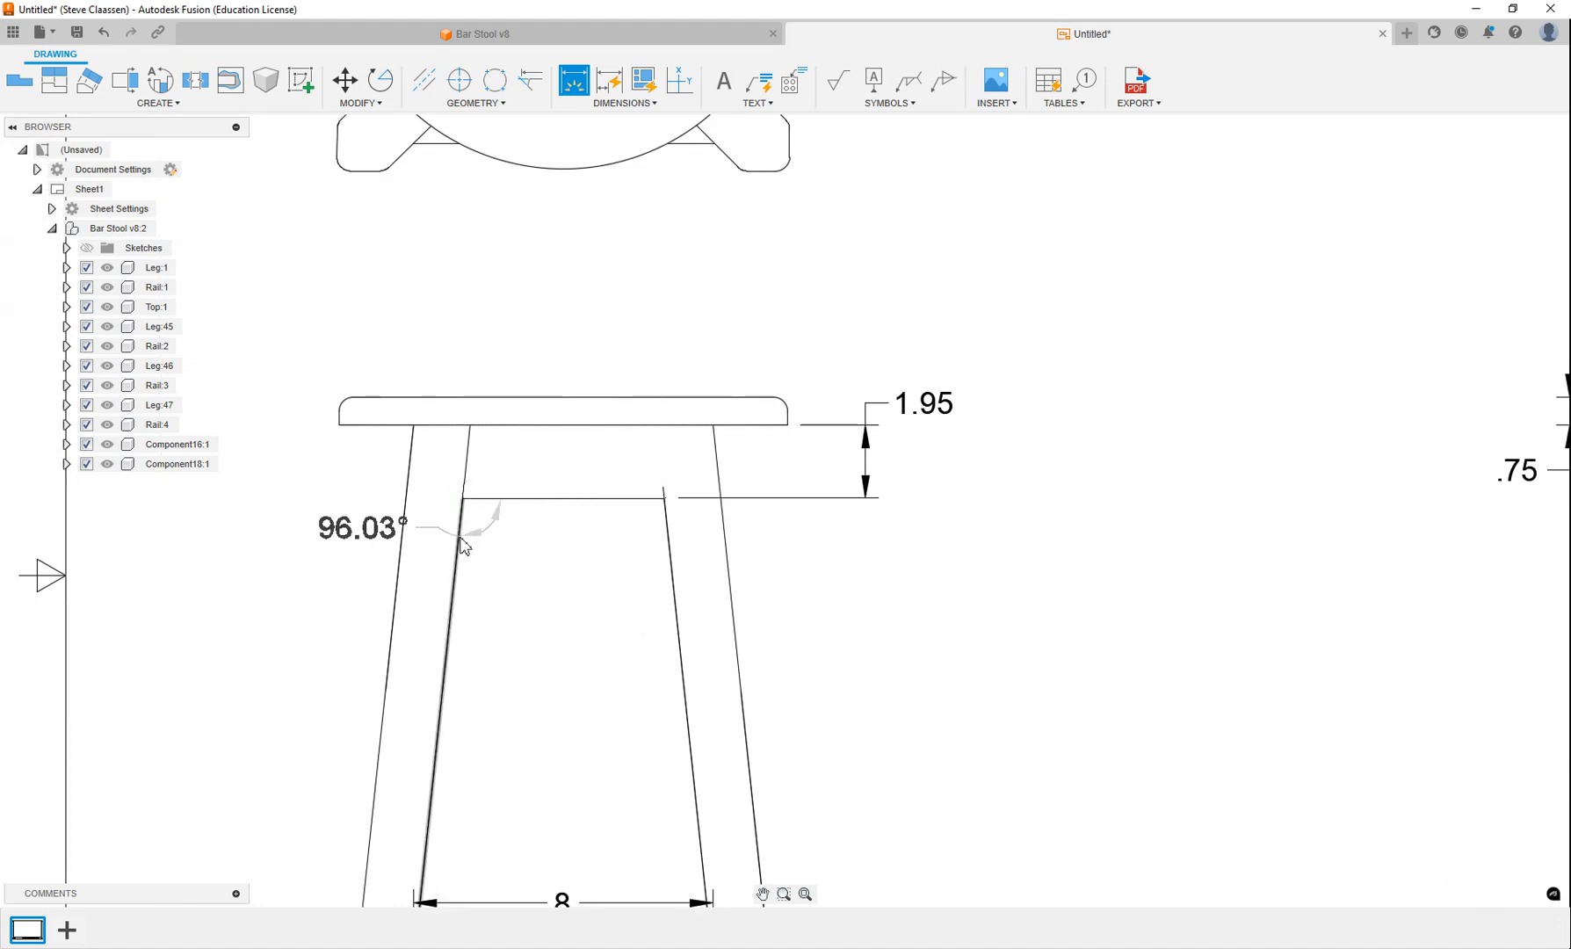
pyautogui.click(460, 538)
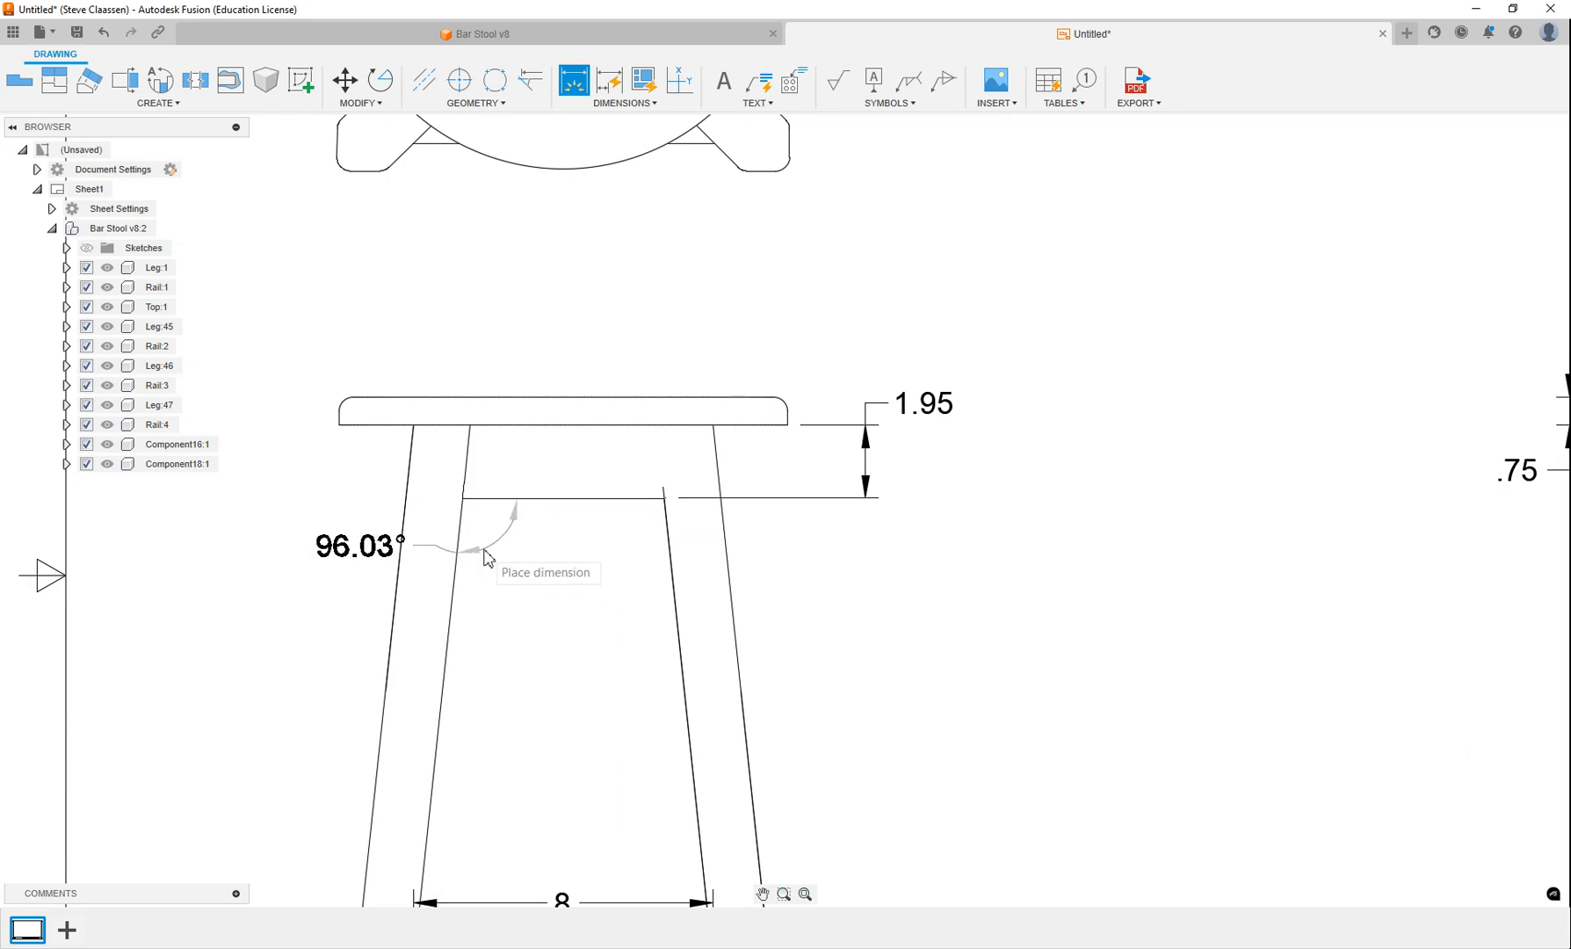
pyautogui.click(487, 558)
pyautogui.scroll(-5, 895, 603)
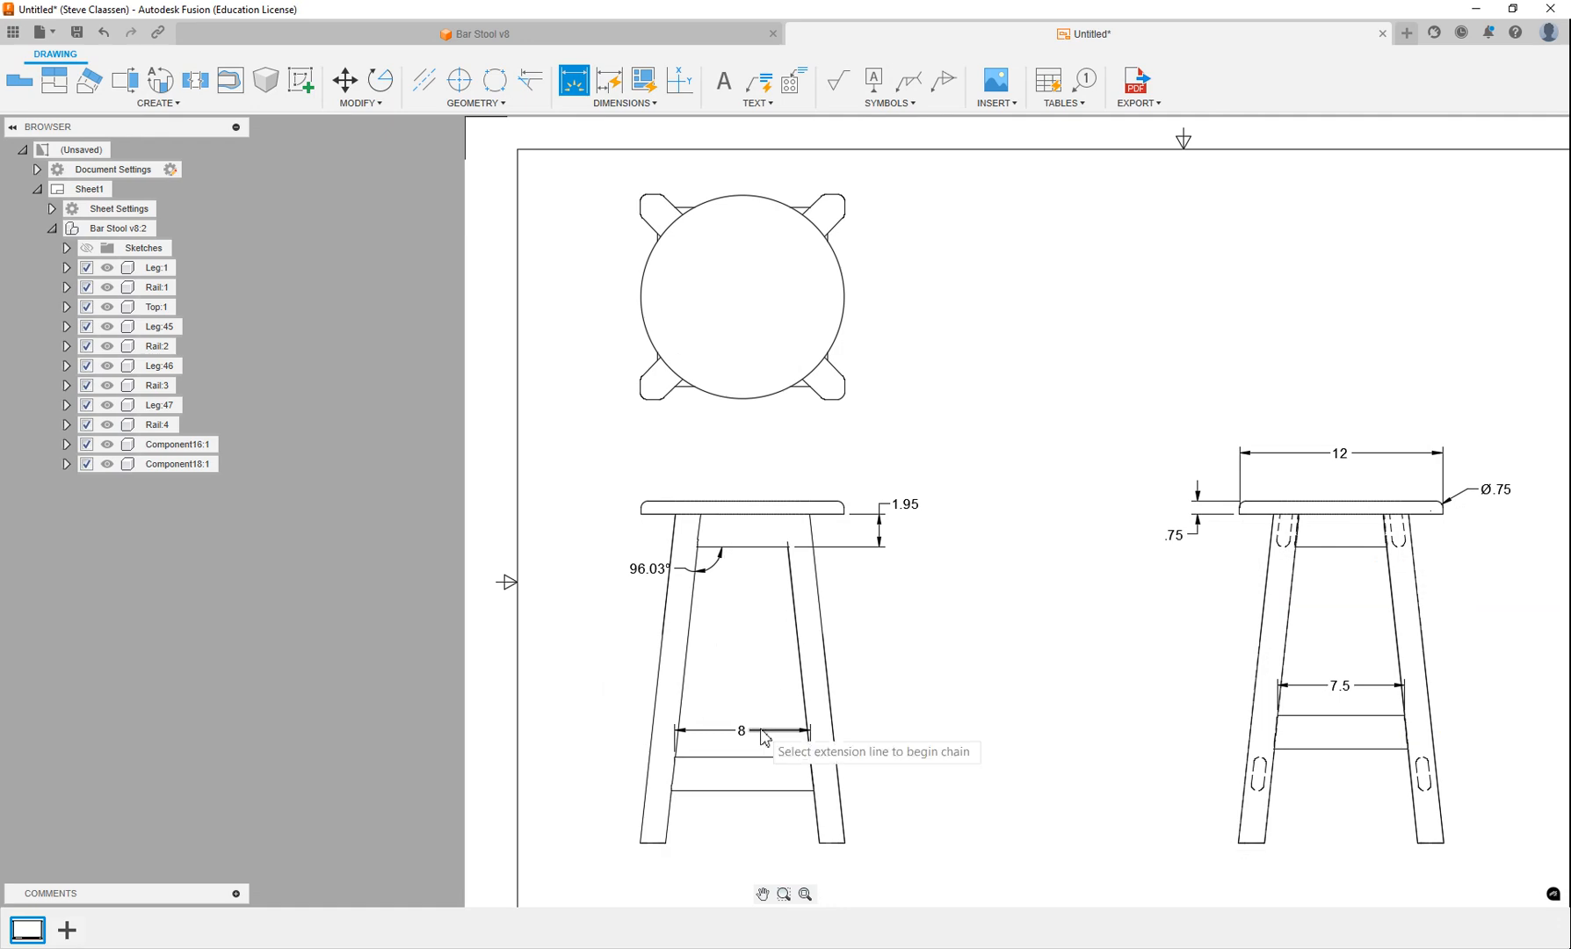
# Dimension the width of the right leg's bottom edge in the front view, placing it below the leg.
pyautogui.scroll(3, 830, 843)
pyautogui.moveTo(817, 827); pyautogui.dragTo(782, 684, button='middle')
pyautogui.scroll(6, 791, 716)
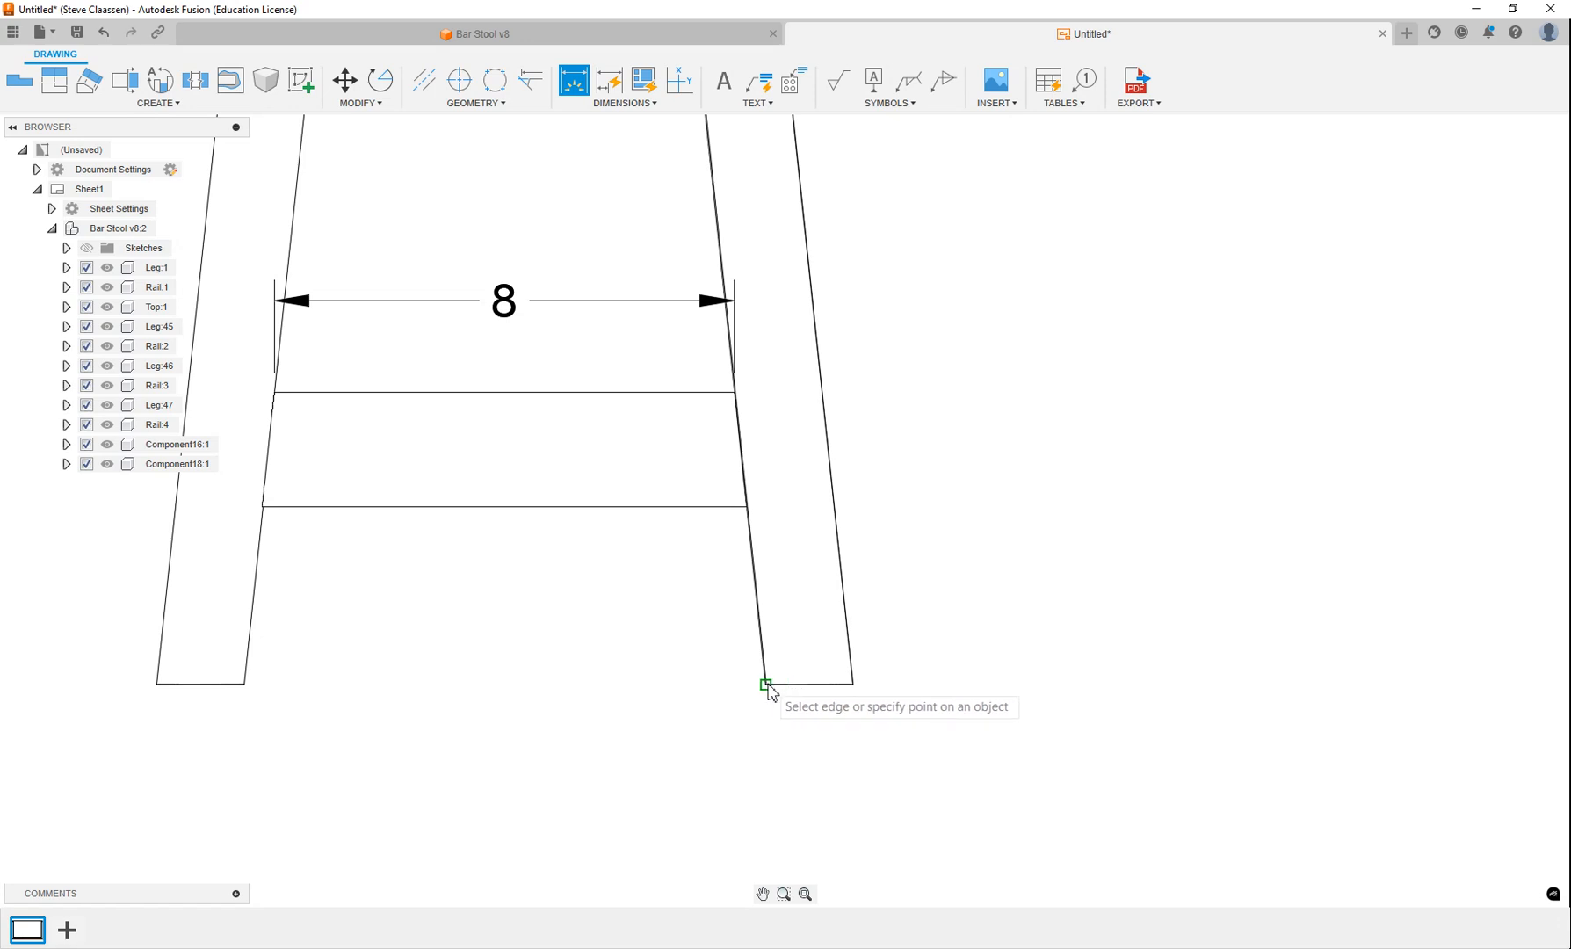
pyautogui.click(765, 684)
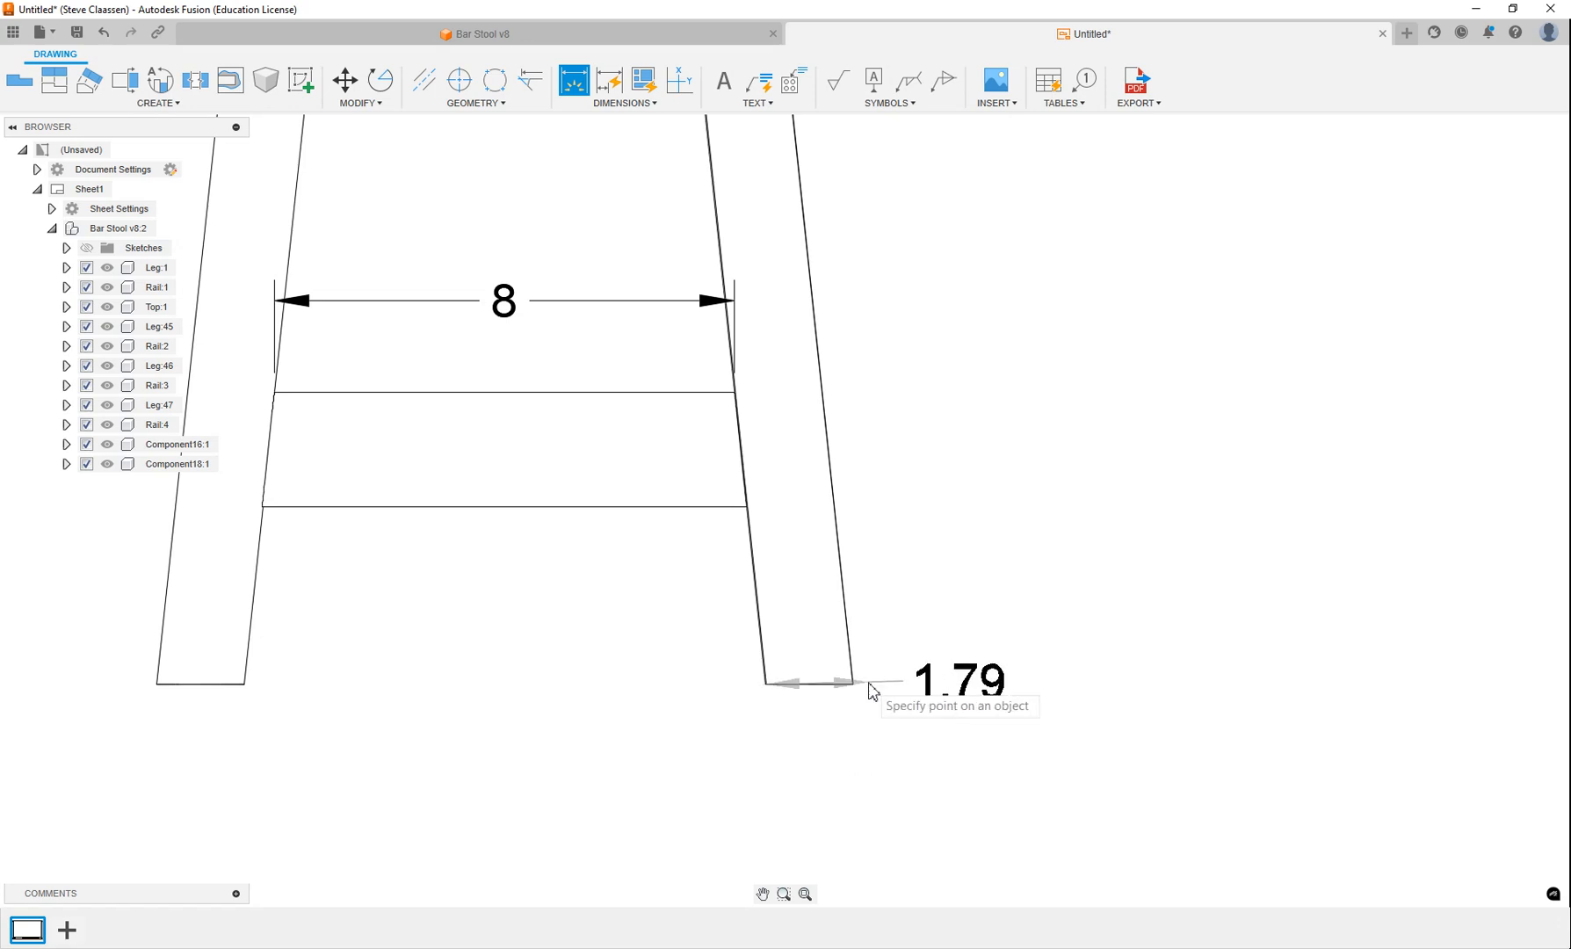
pyautogui.click(795, 760)
pyautogui.scroll(-5, 526, 637)
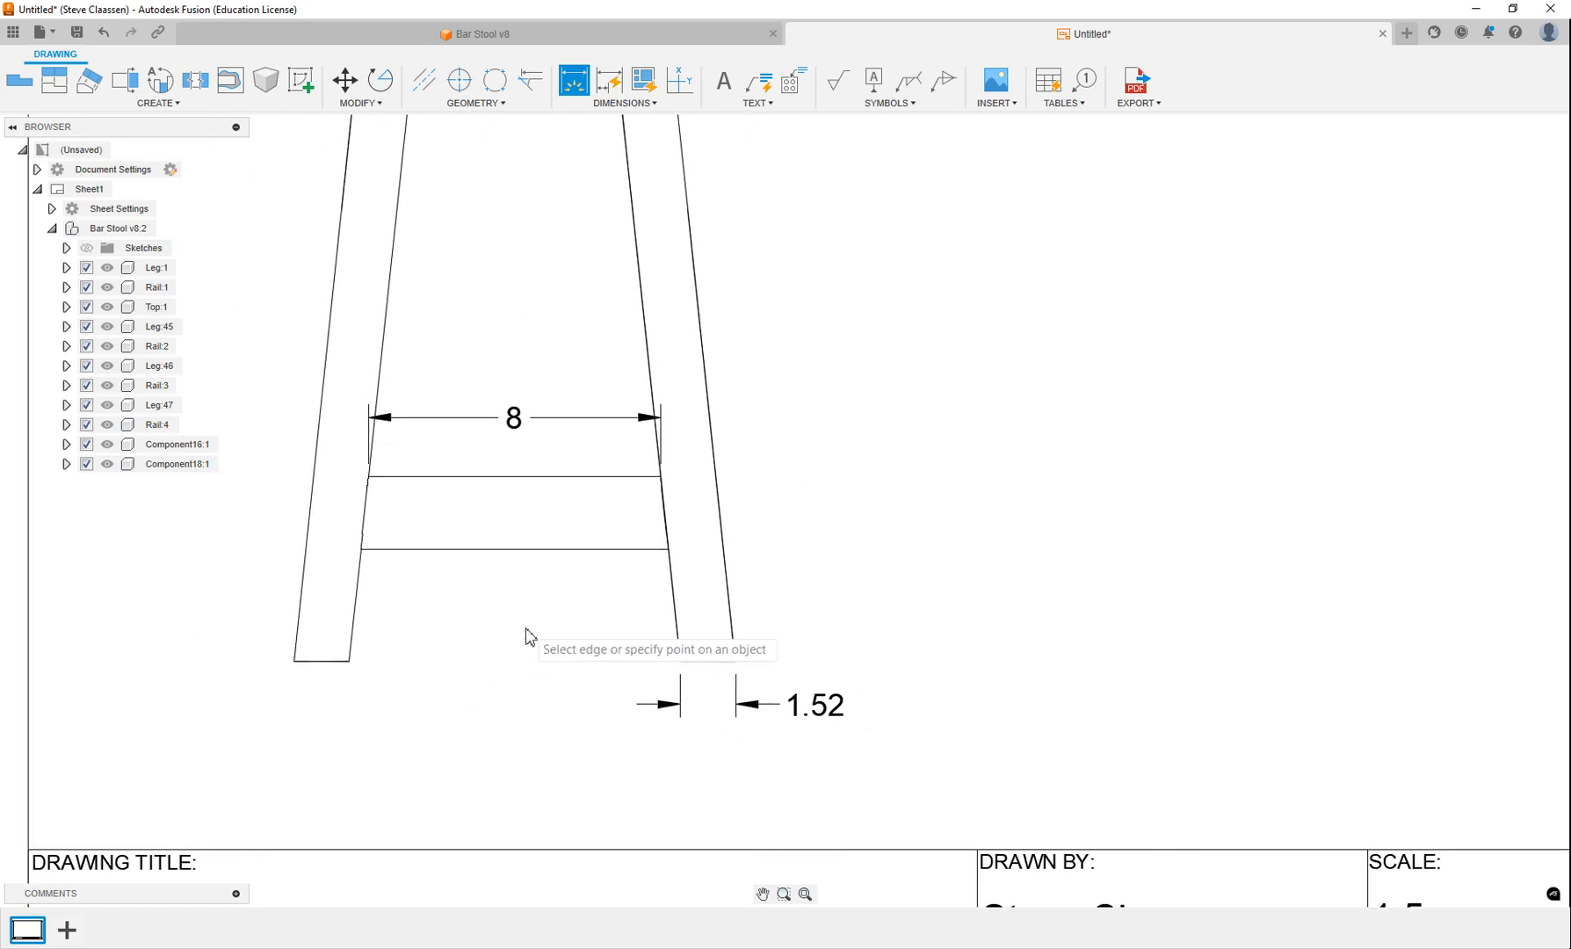
# Change the drawing's dimension units format to Fractional in the document settings.
pyautogui.moveTo(362, 349); pyautogui.dragTo(743, 461, button='middle')
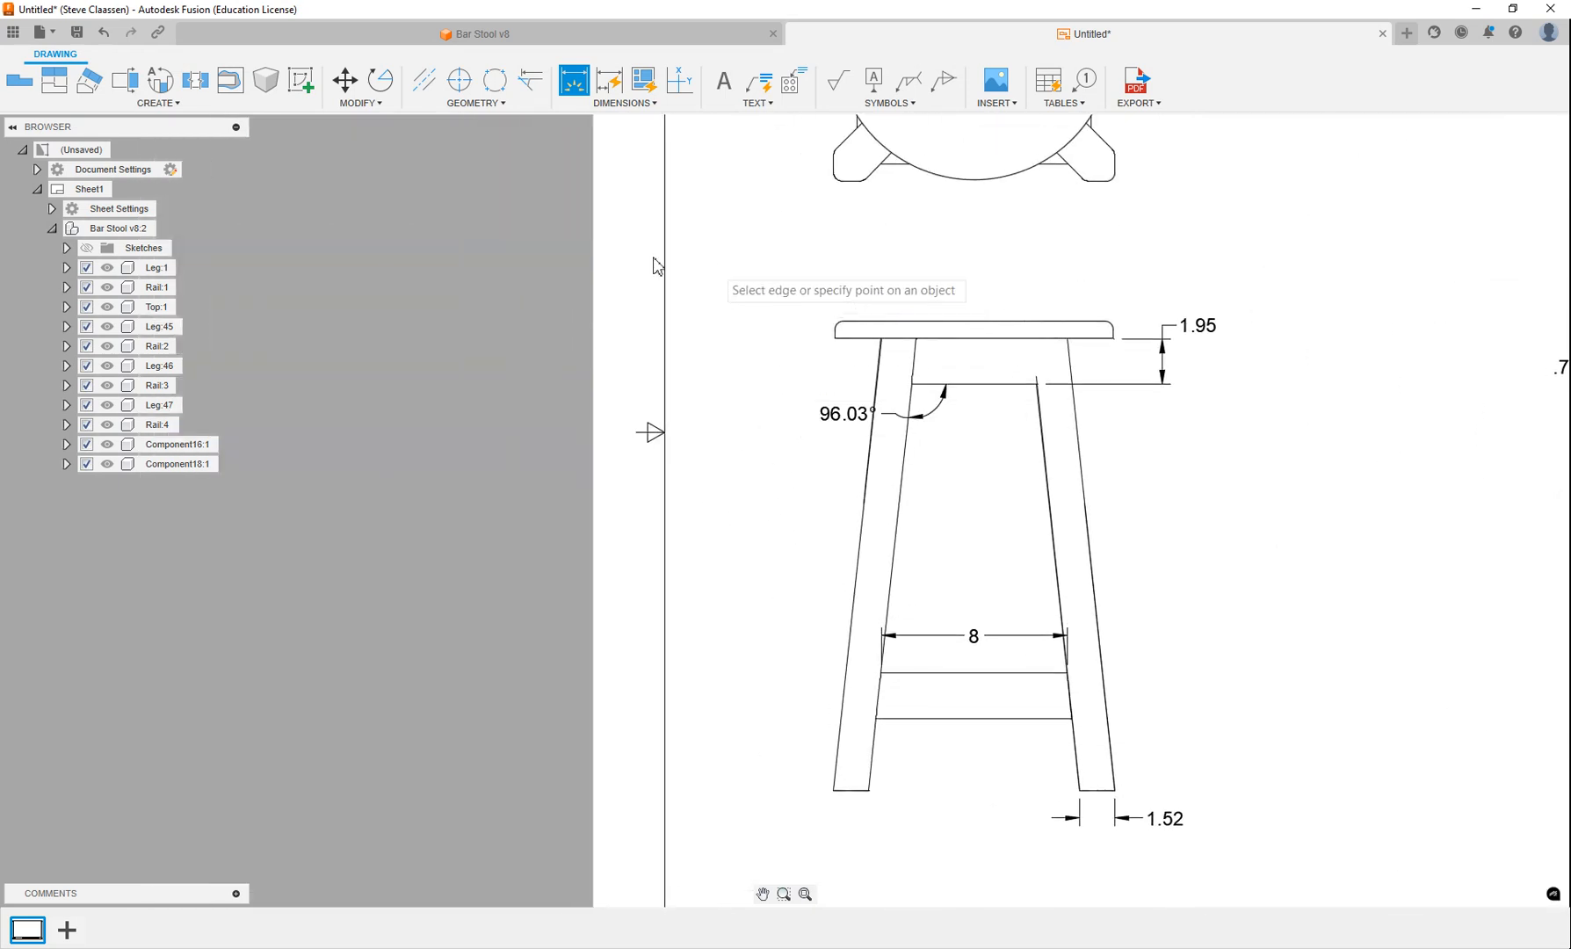
pyautogui.moveTo(1105, 264); pyautogui.dragTo(806, 283, button='middle')
pyautogui.moveTo(510, 307)
pyautogui.mouseDown(button='middle')
pyautogui.moveTo(395, 328)
pyautogui.moveTo(405, 441)
pyautogui.mouseUp(button='middle')
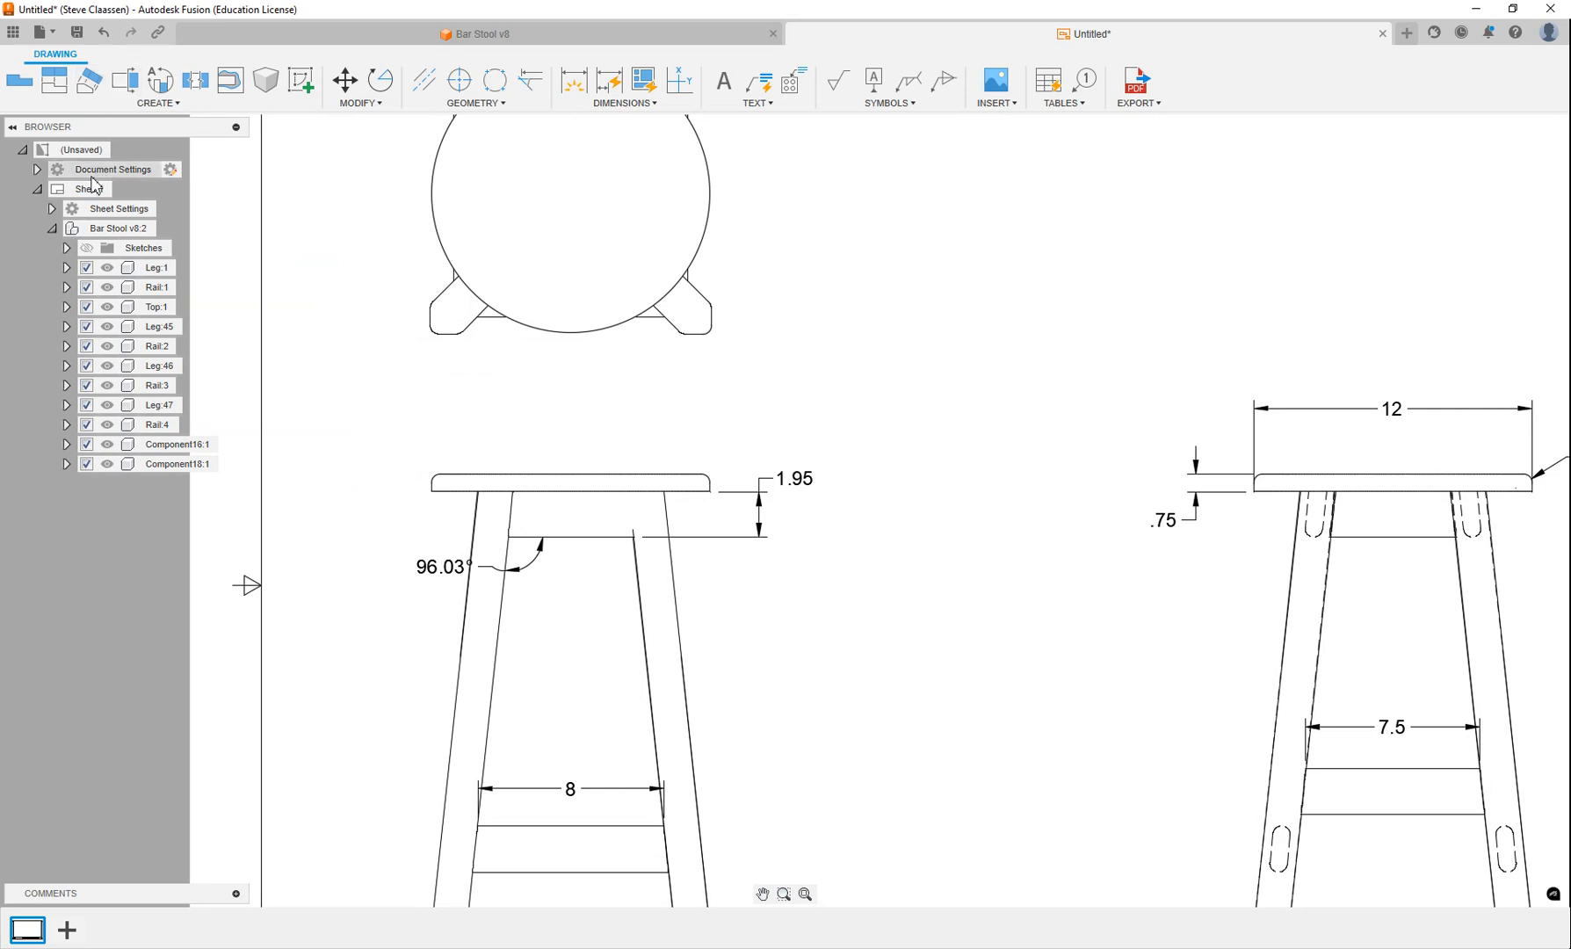
pyautogui.click(37, 169)
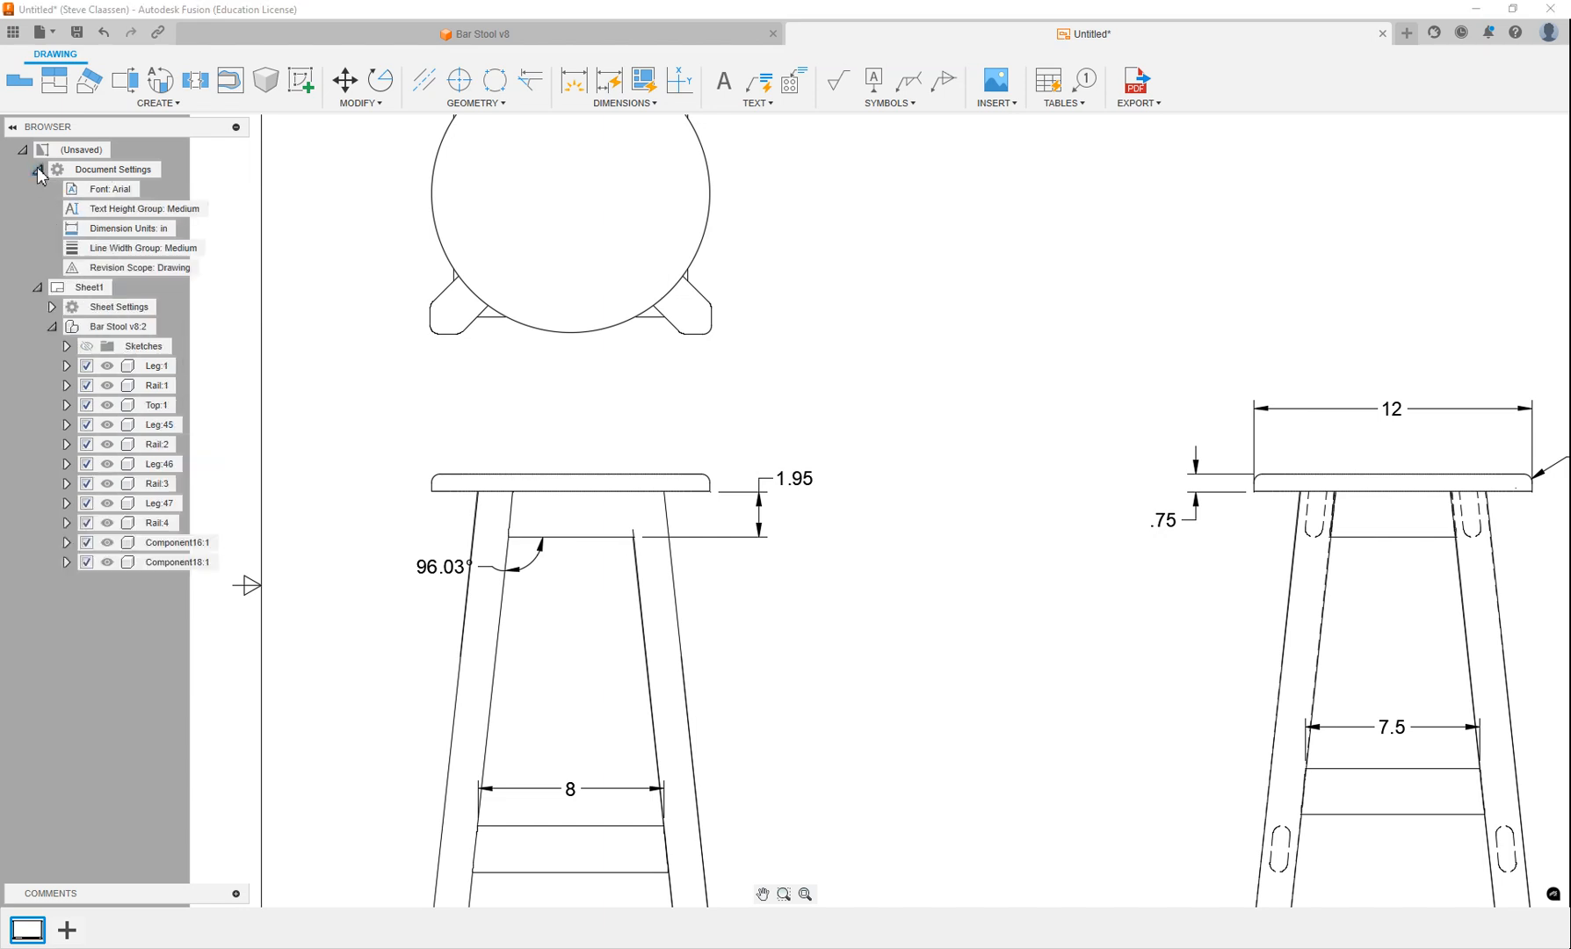
pyautogui.click(183, 229)
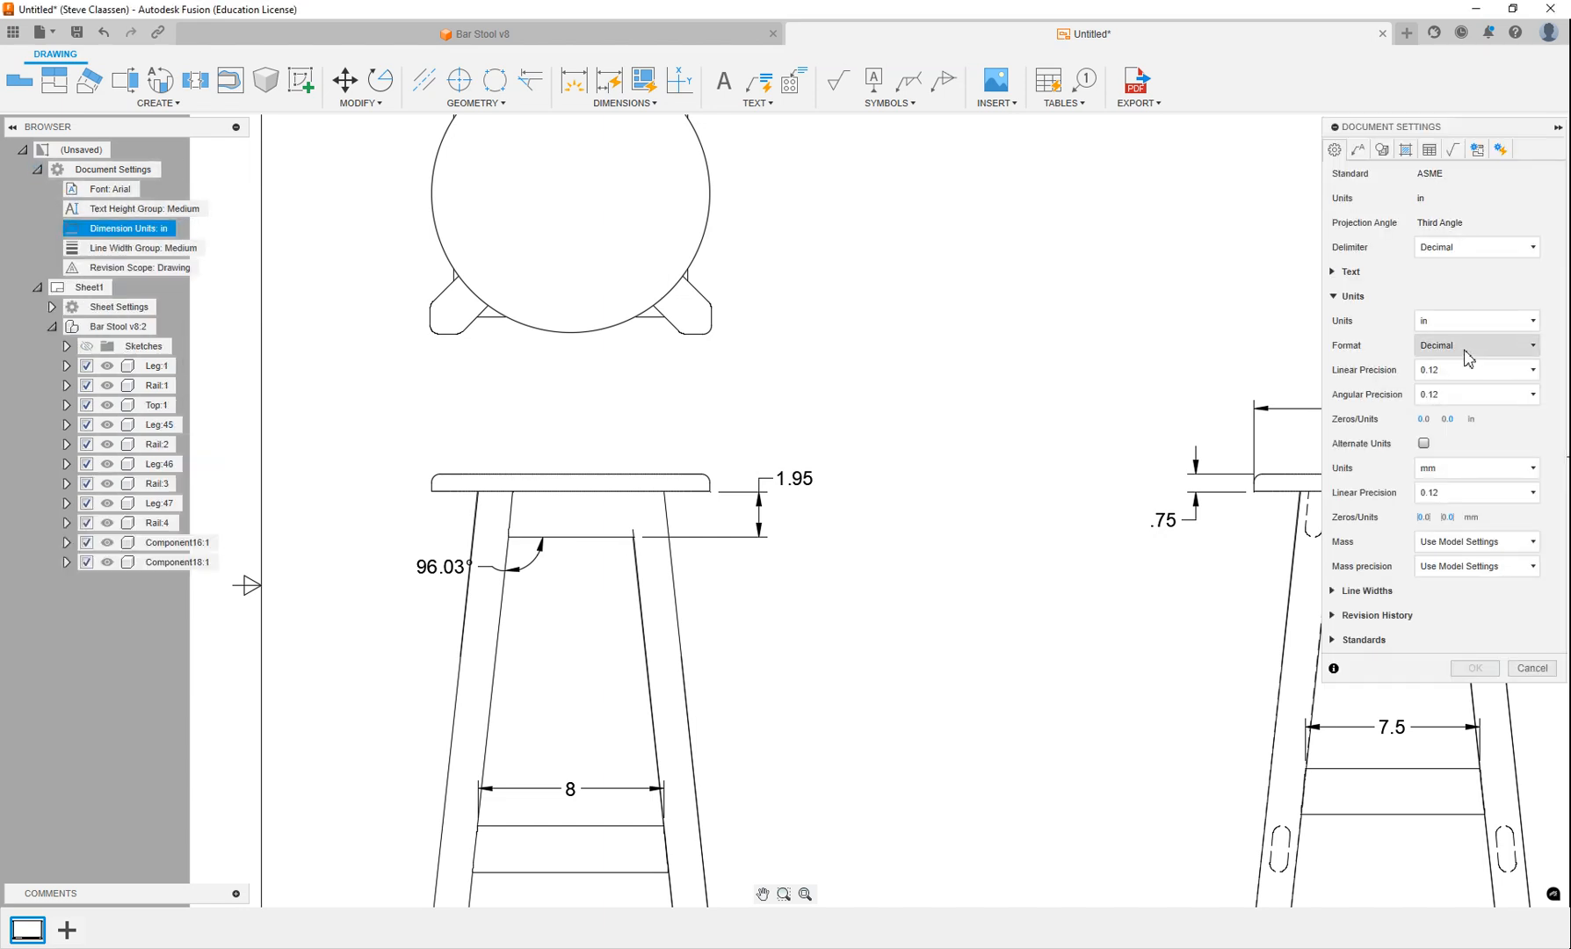
pyautogui.click(1464, 346)
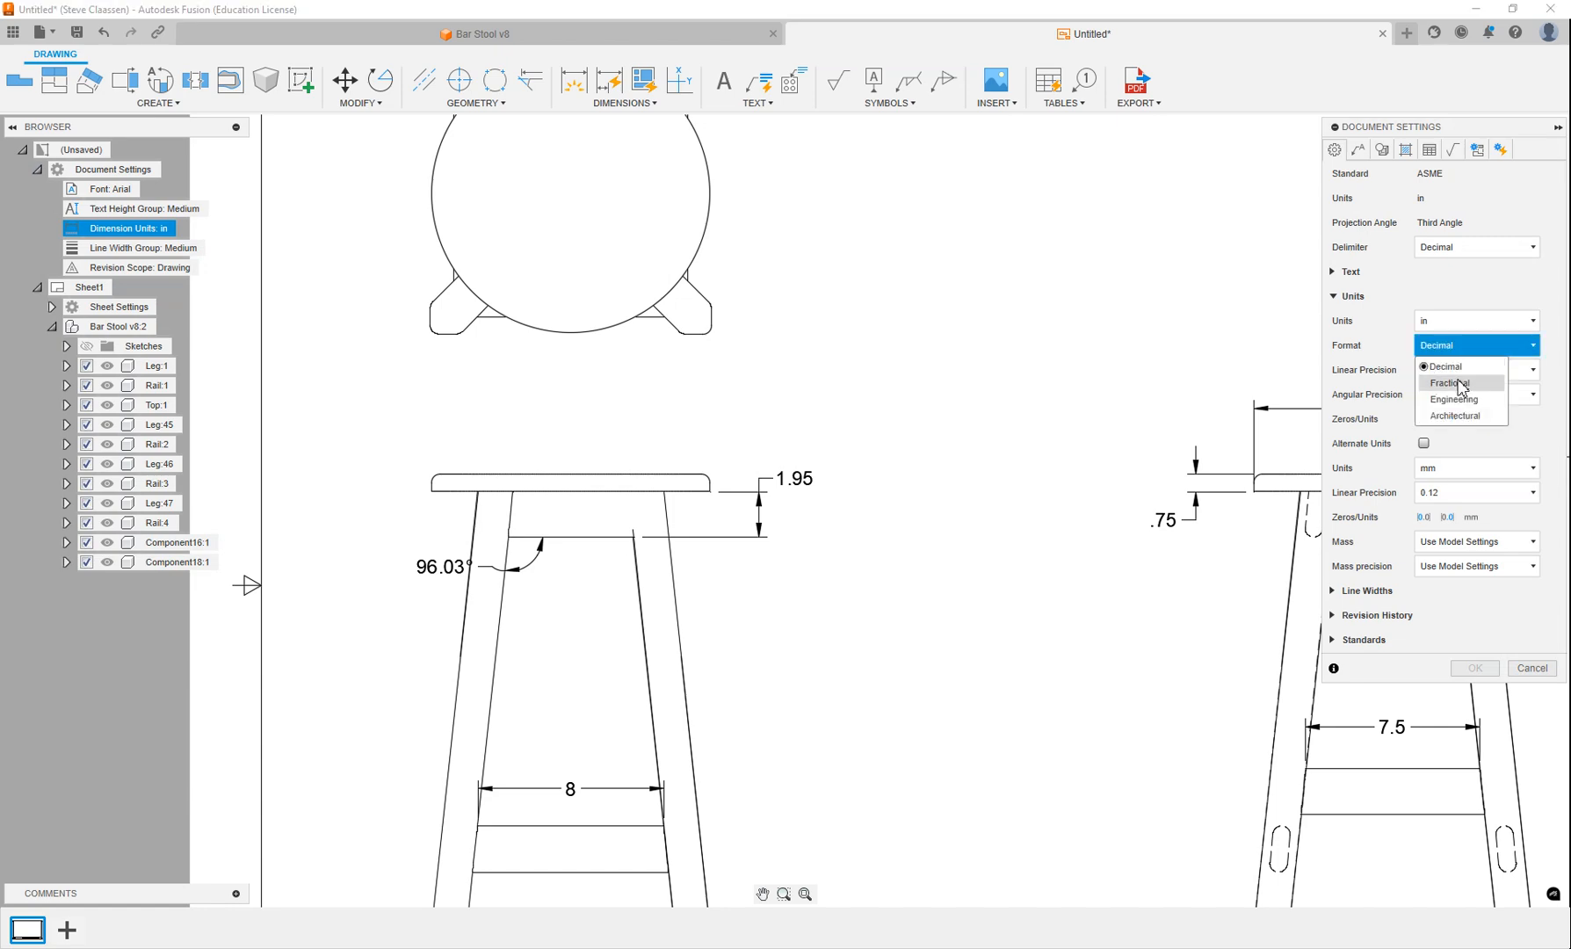
pyautogui.click(1442, 386)
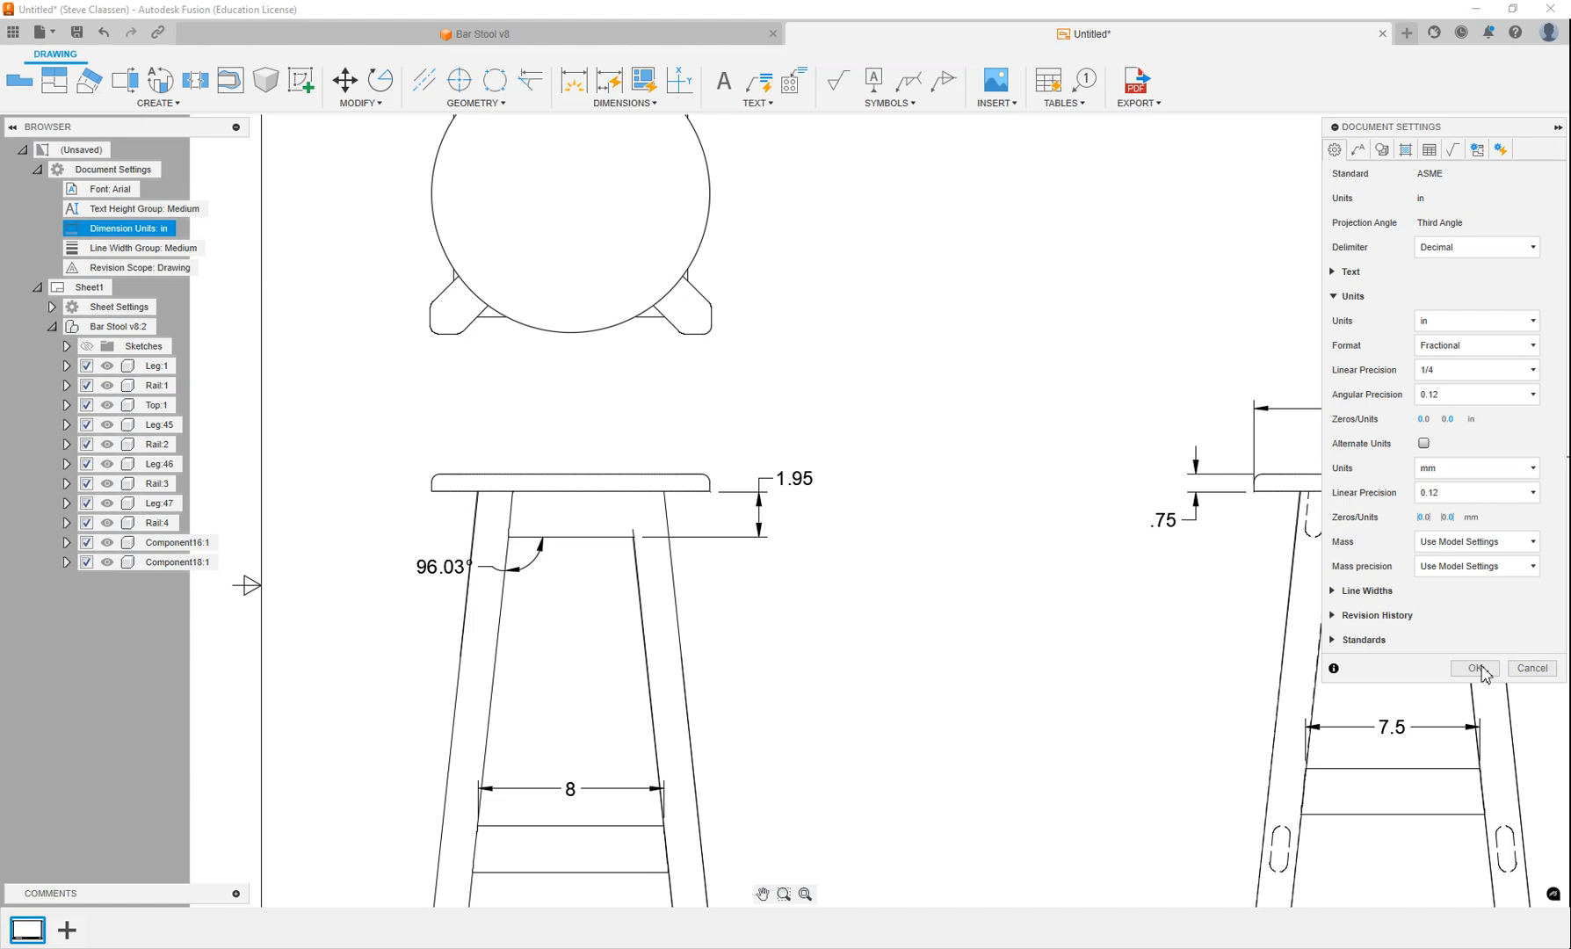
pyautogui.click(1476, 668)
pyautogui.moveTo(1021, 550); pyautogui.dragTo(835, 456, button='middle')
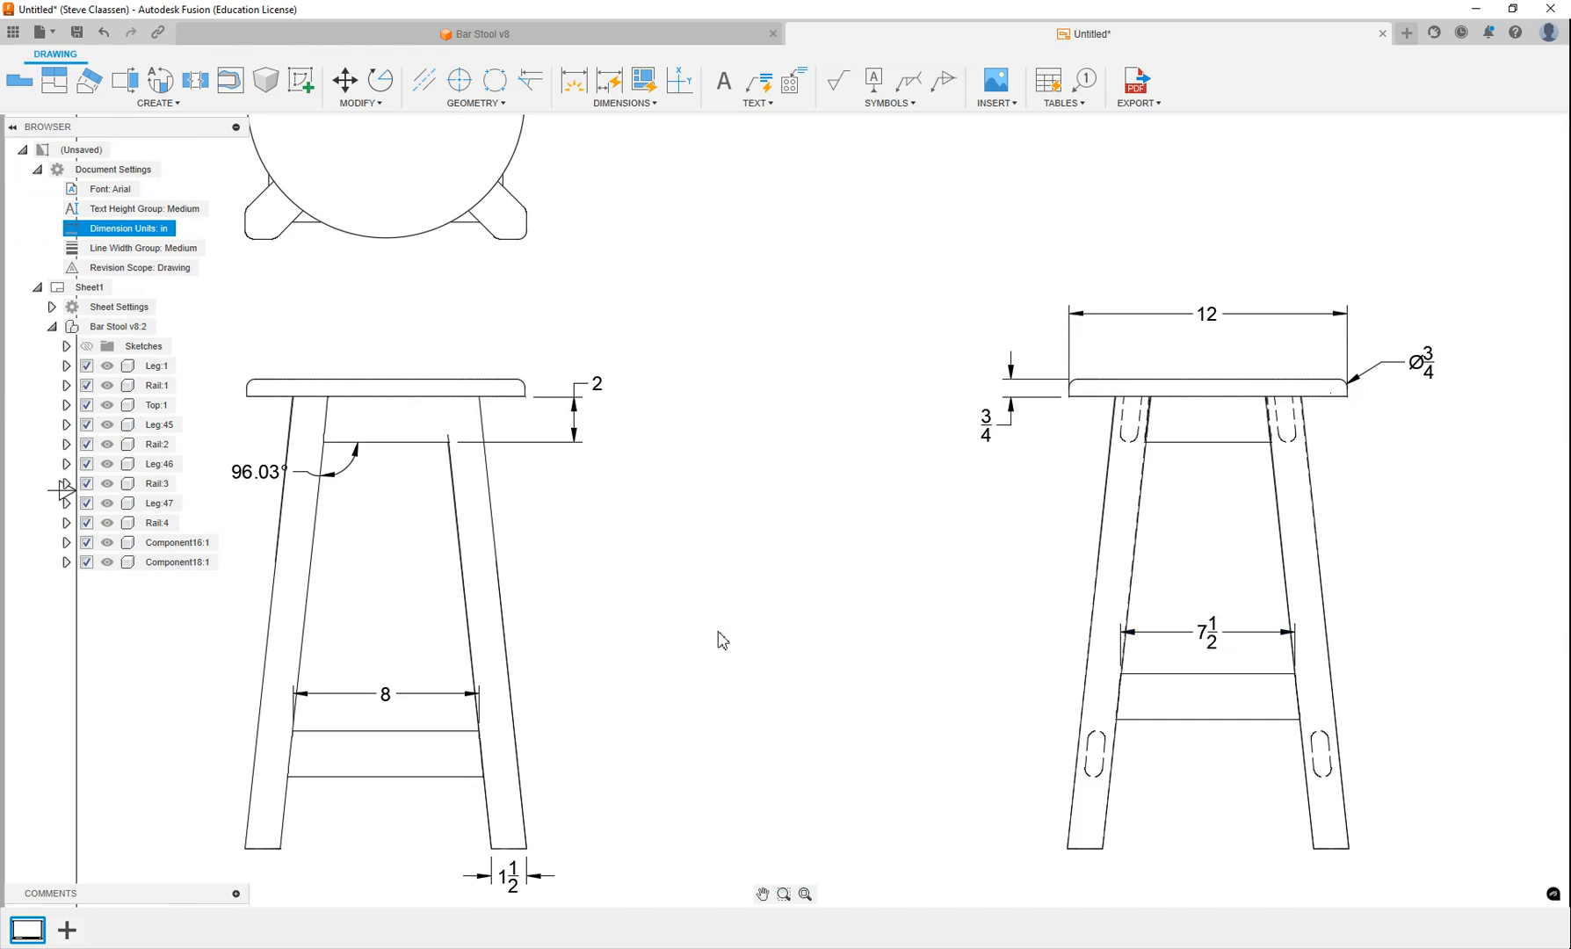
pyautogui.moveTo(722, 640); pyautogui.dragTo(846, 585, button='middle')
pyautogui.scroll(-2, 808, 524)
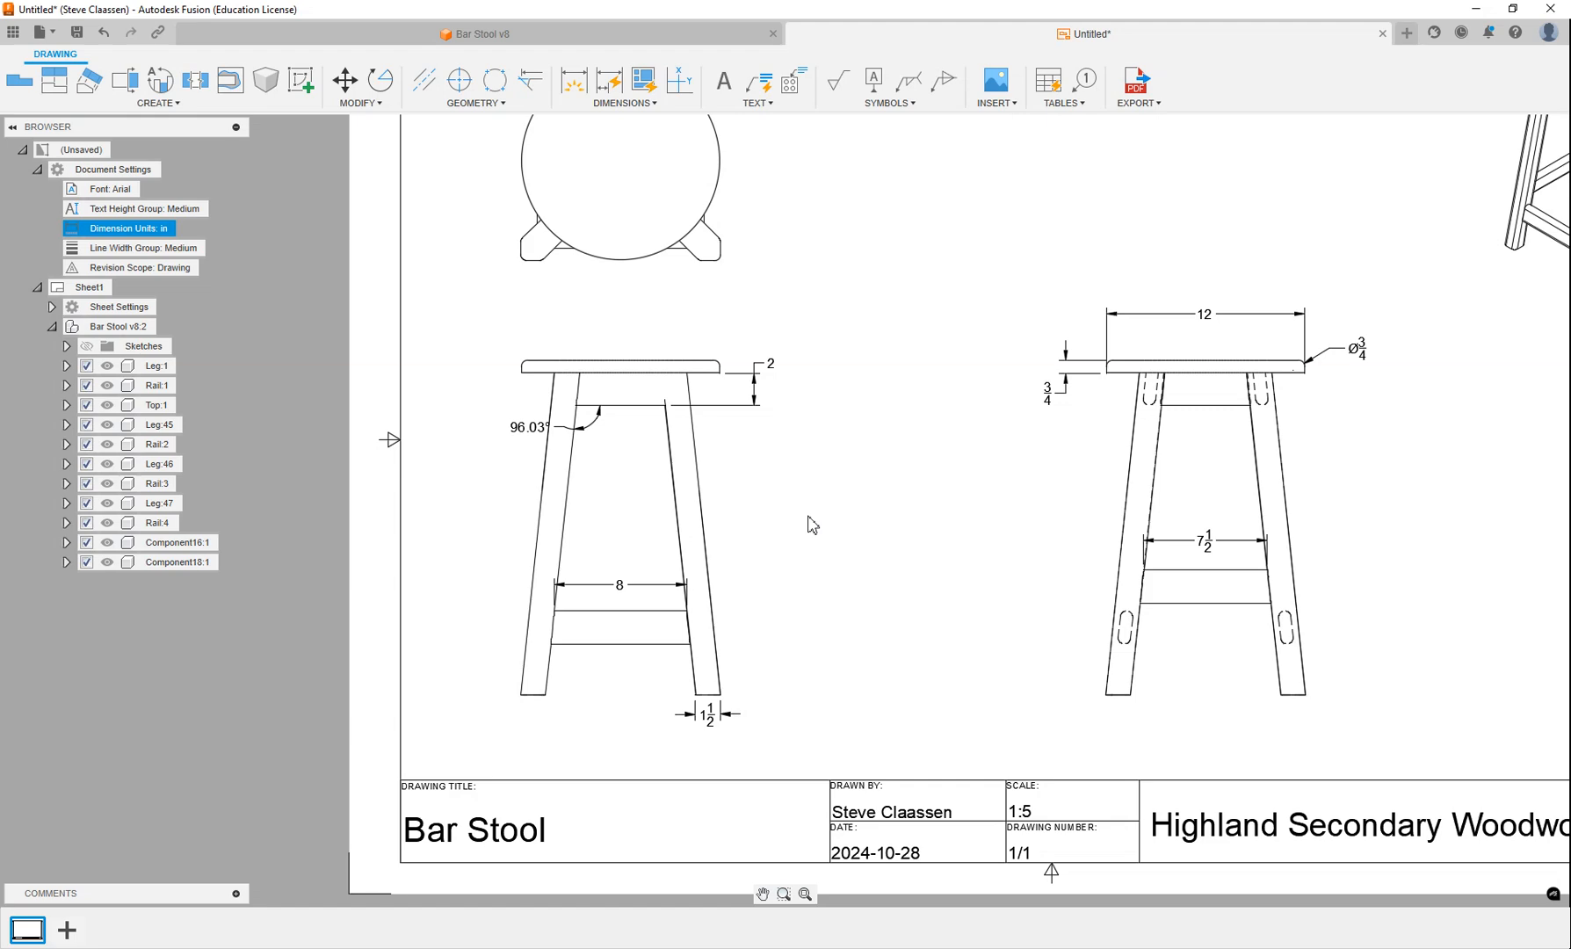
pyautogui.scroll(-4, 810, 513)
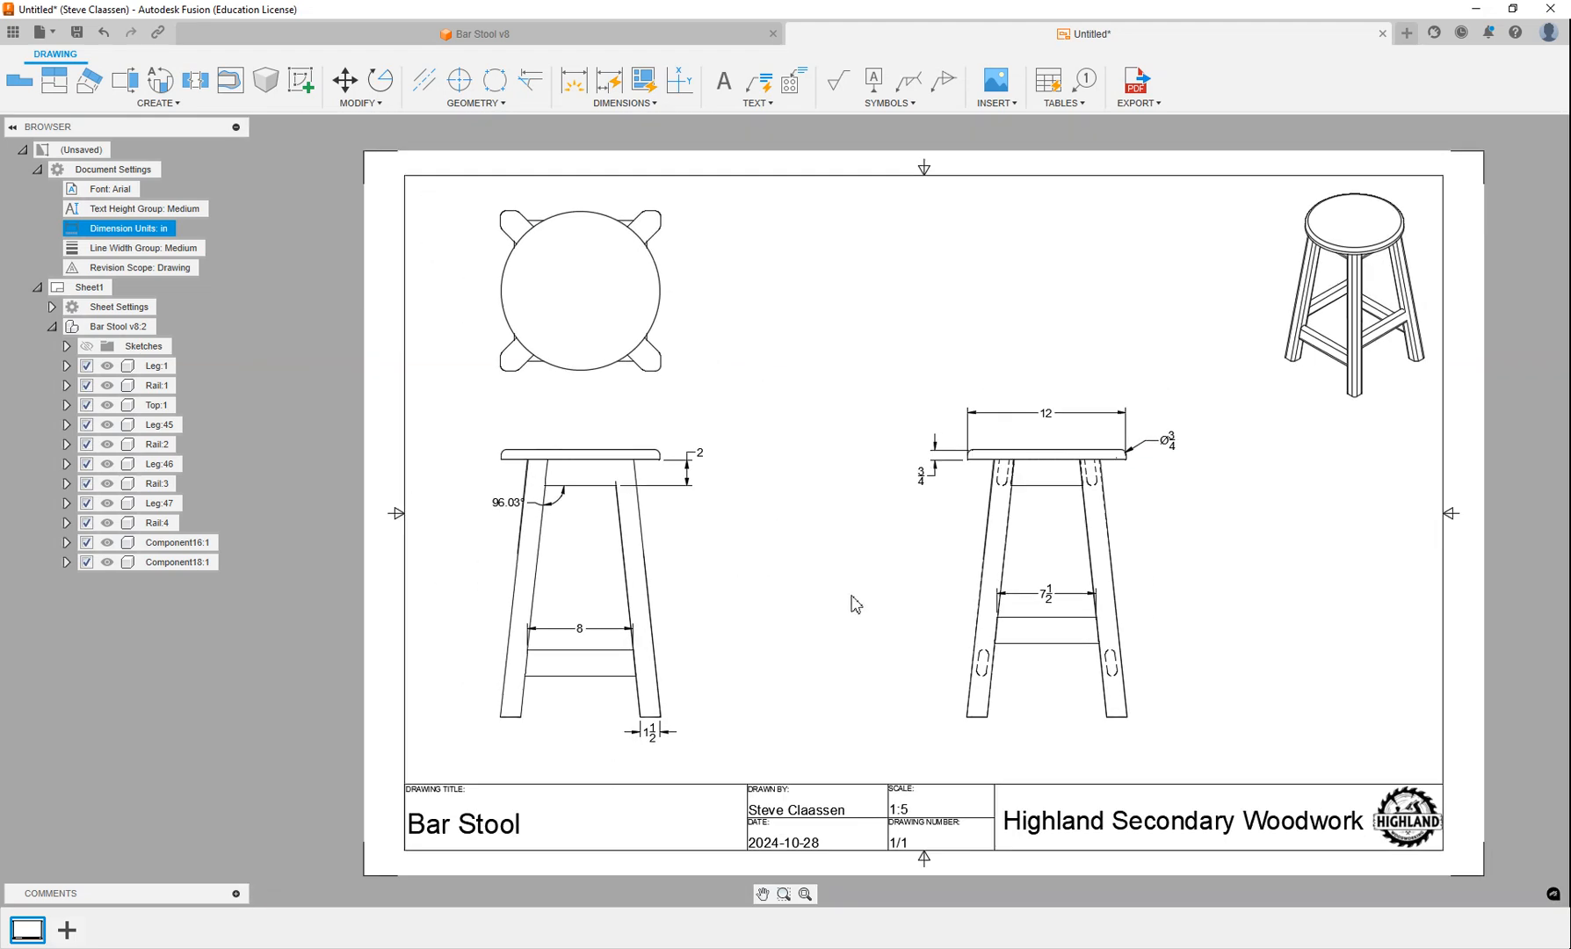
pyautogui.moveTo(888, 593); pyautogui.dragTo(791, 551, button='middle')
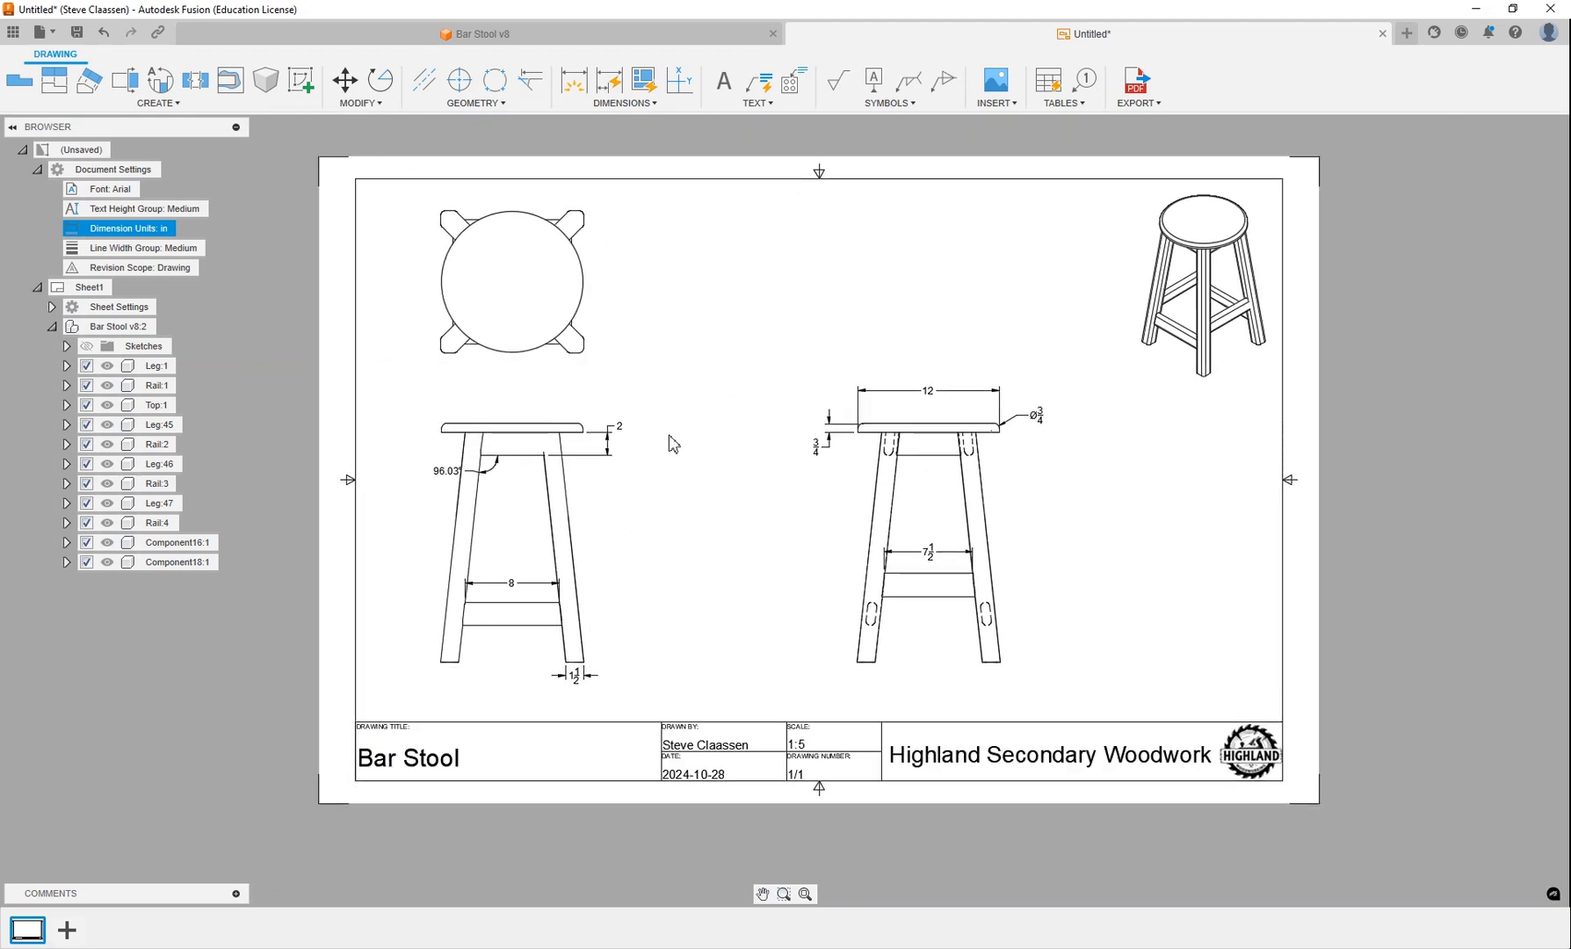